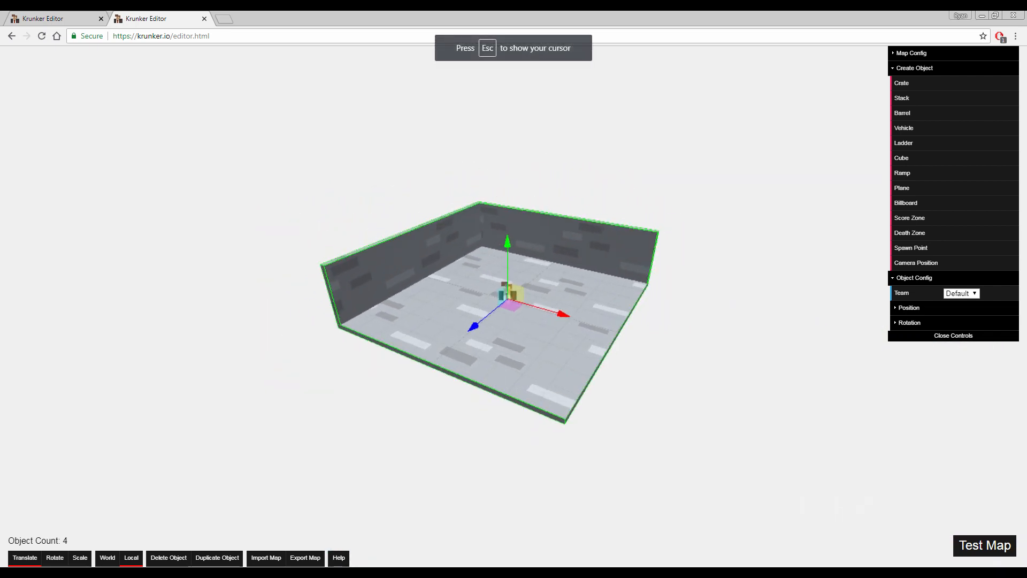
{"action": "key", "text": "Escape"}
{"action": "left_click", "coordinate": [568, 257]}
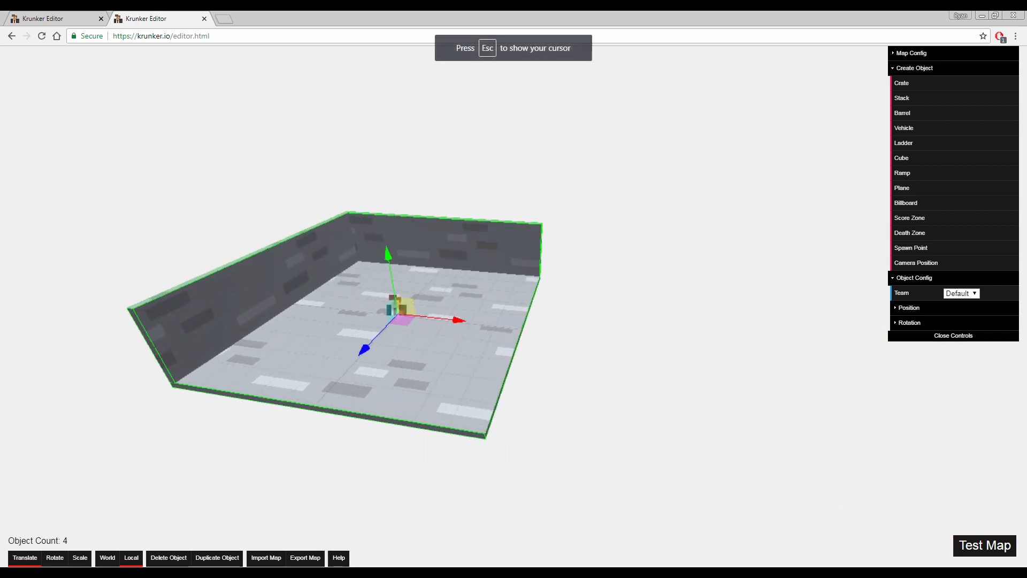
{"action": "key", "text": "Escape"}
{"action": "left_click", "coordinate": [578, 259]}
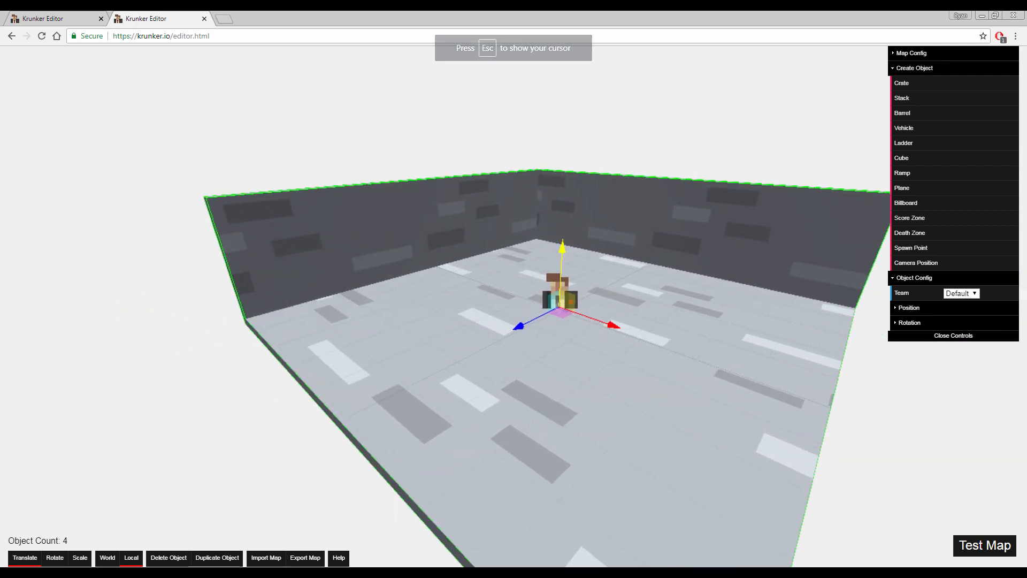
{"action": "key", "text": "d"}
{"action": "key", "text": "d"}
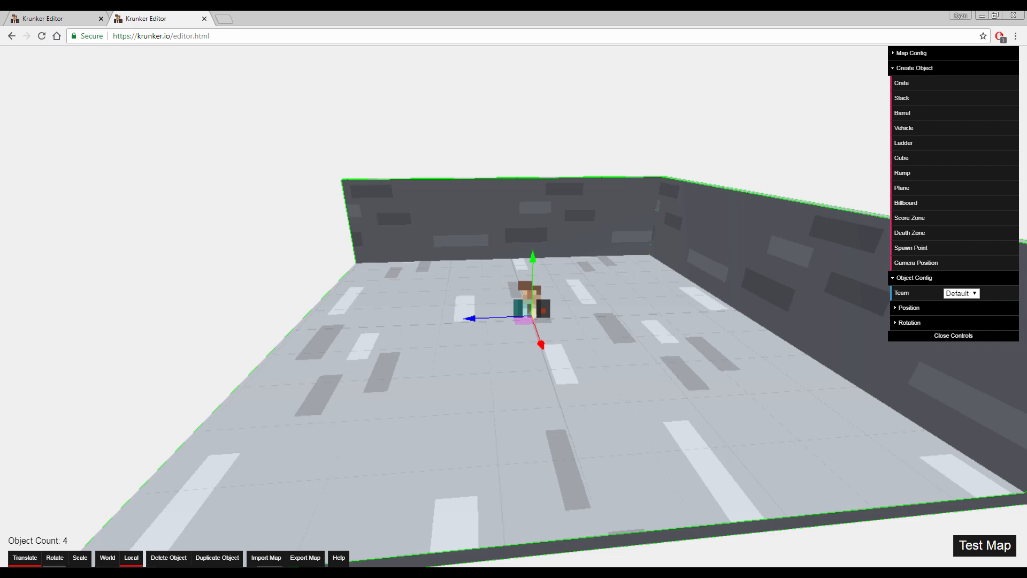
{"action": "key", "text": "s"}
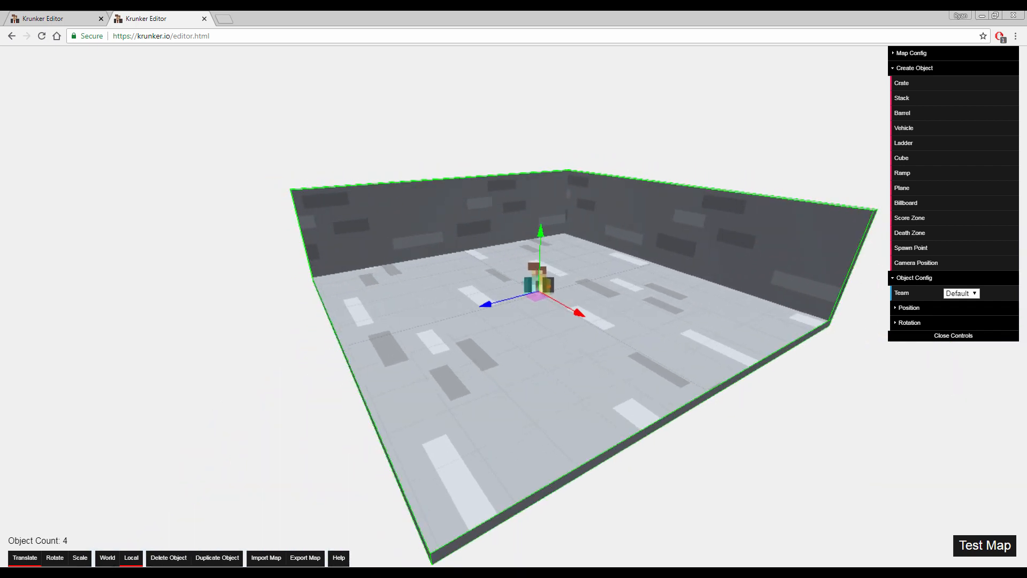
Open the map configuration and review the map's name, lighting, sky and fog settings
{"action": "left_click", "coordinate": [911, 53]}
{"action": "left_click_drag", "start_coordinate": [973, 72], "coordinate": [925, 65]}
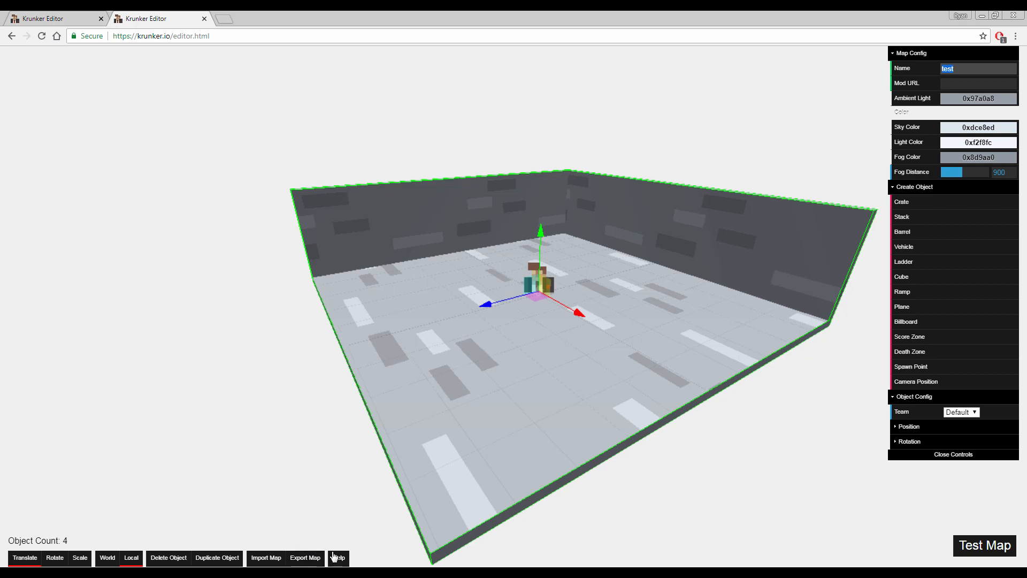
Inspect the room's floor, two walls and spawn point from several distances and angles
{"action": "mouse_move", "coordinate": [430, 345]}
{"action": "right_mouse_down"}
{"action": "mouse_move", "coordinate": [479, 346]}
{"action": "mouse_move", "coordinate": [427, 335]}
{"action": "right_mouse_up"}
{"action": "key", "text": "s"}
{"action": "key", "text": "w"}
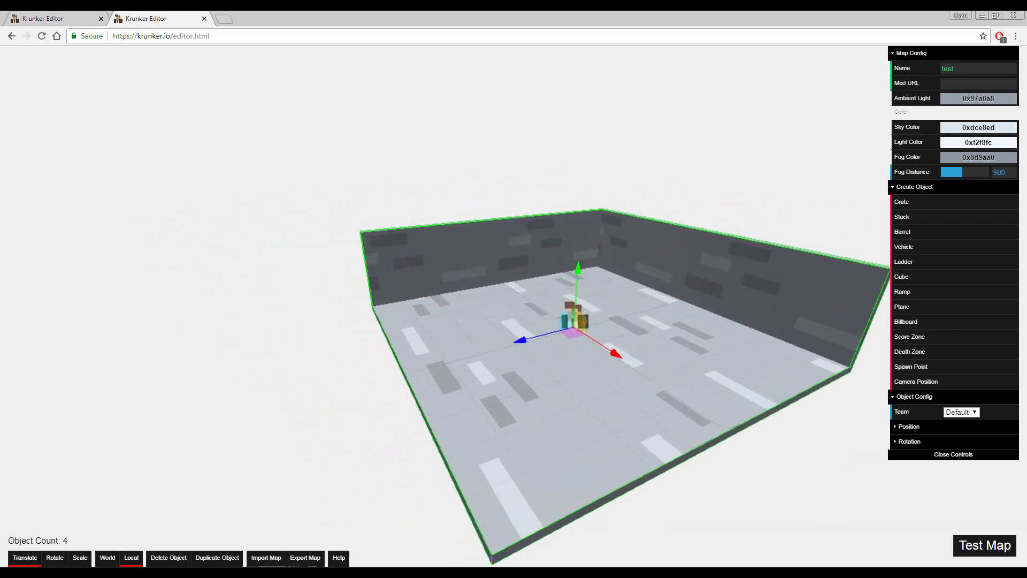
{"action": "key", "text": "d"}
{"action": "key", "text": "w"}
{"action": "key", "text": "a"}
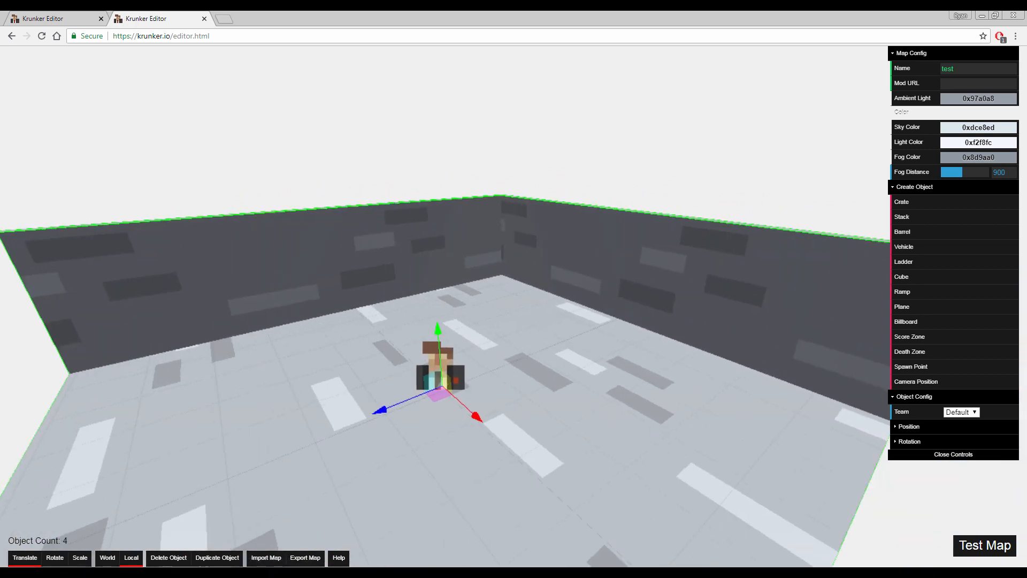
{"action": "key", "text": "s"}
{"action": "key", "text": "d"}
{"action": "key", "text": "a"}
{"action": "key", "text": "s"}
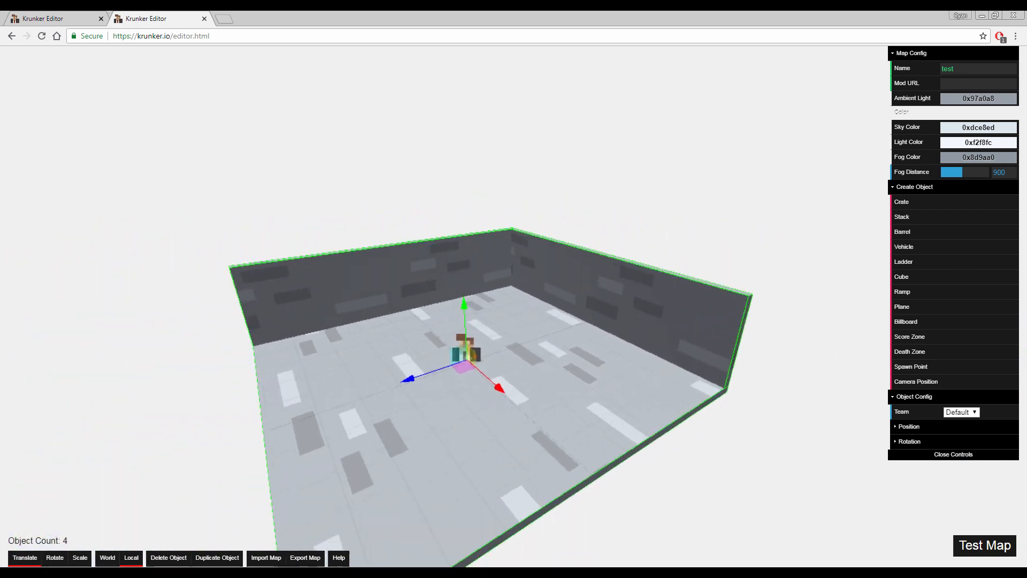
{"action": "key", "text": "d"}
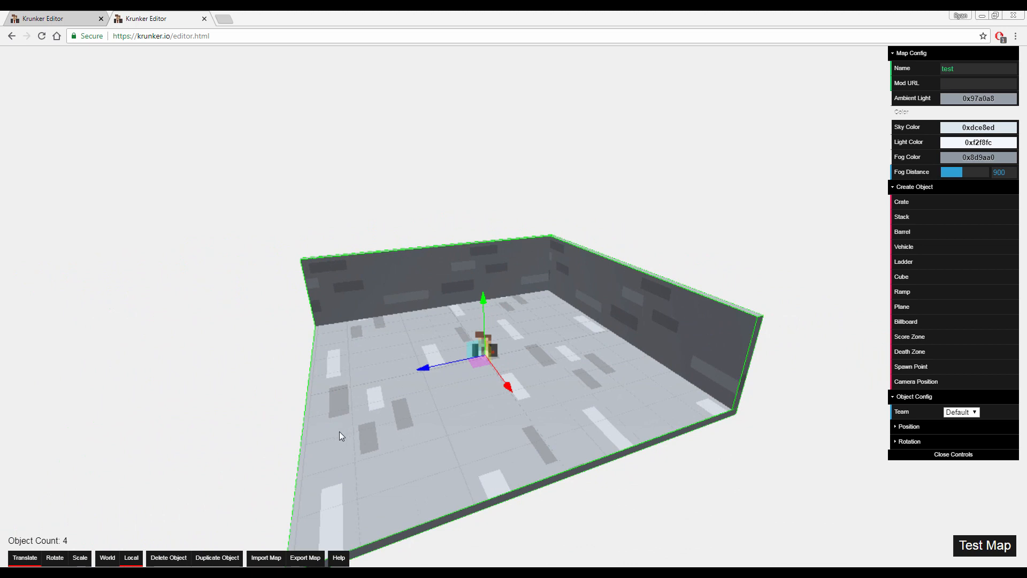
Export the current map as a text file and highlight the map's name in its configuration
{"action": "left_click", "coordinate": [303, 559]}
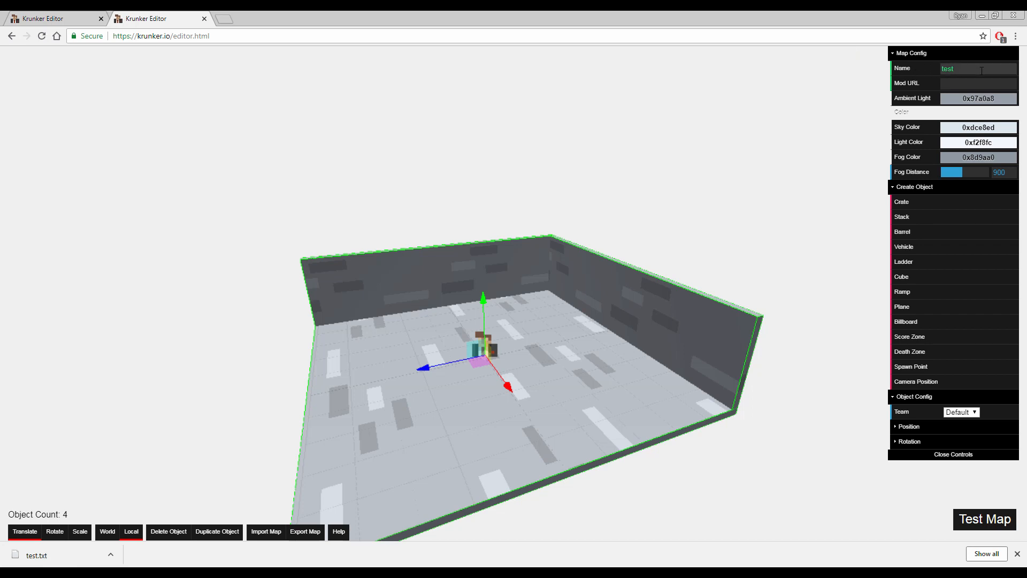
{"action": "left_click_drag", "start_coordinate": [981, 70], "coordinate": [935, 72]}
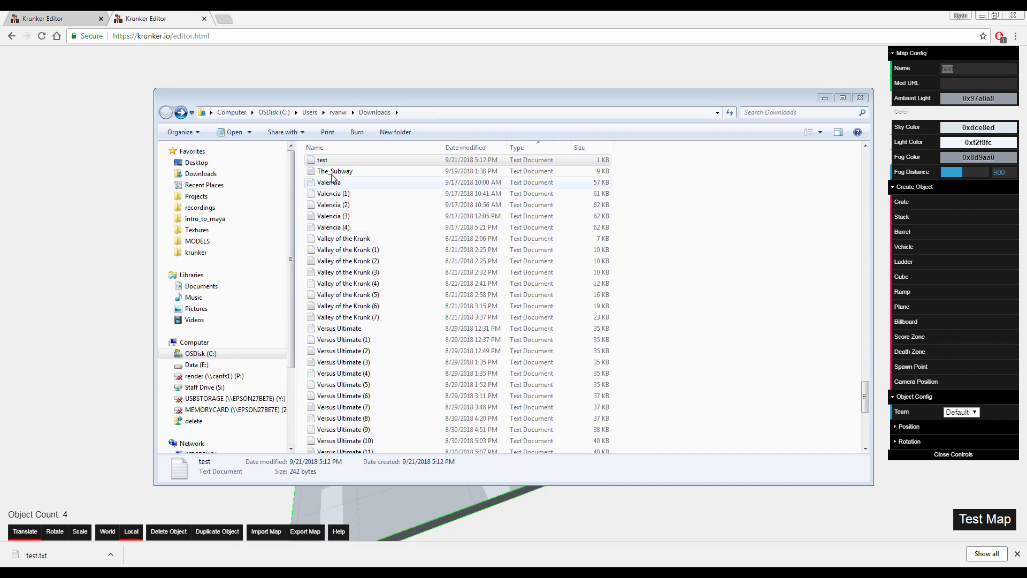
Open the exported "test" text file from the Downloads folder and examine the map data in it
{"action": "left_click", "coordinate": [347, 160]}
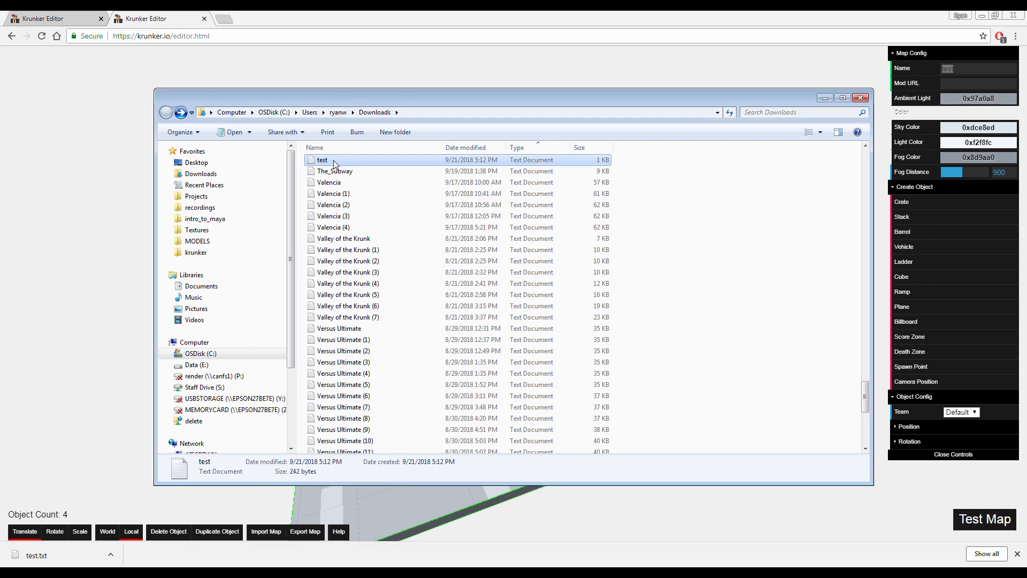
{"action": "double_click", "coordinate": [335, 164]}
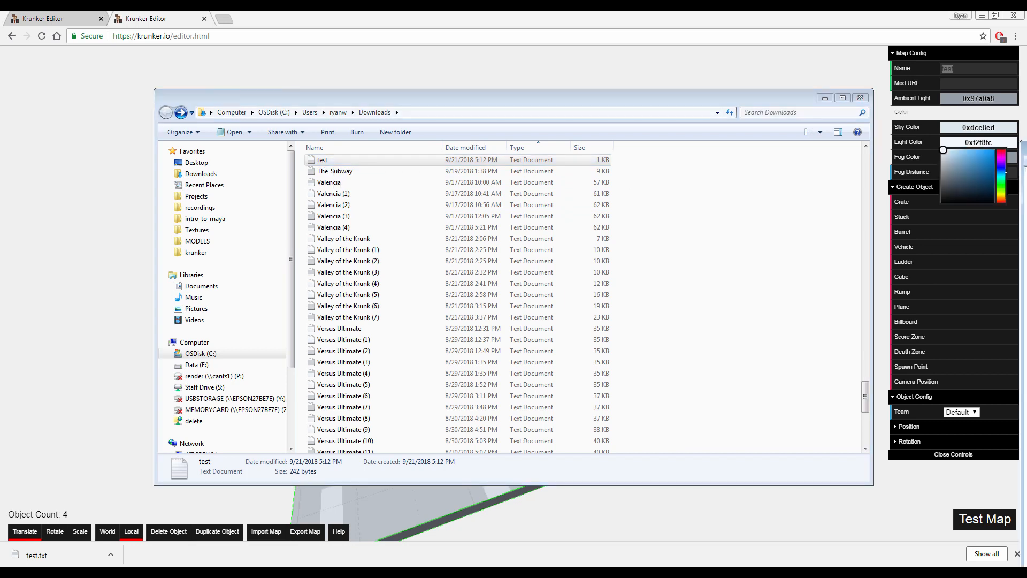
{"action": "left_click_drag", "start_coordinate": [802, 172], "coordinate": [340, 99]}
{"action": "left_click_drag", "start_coordinate": [63, 124], "coordinate": [865, 140]}
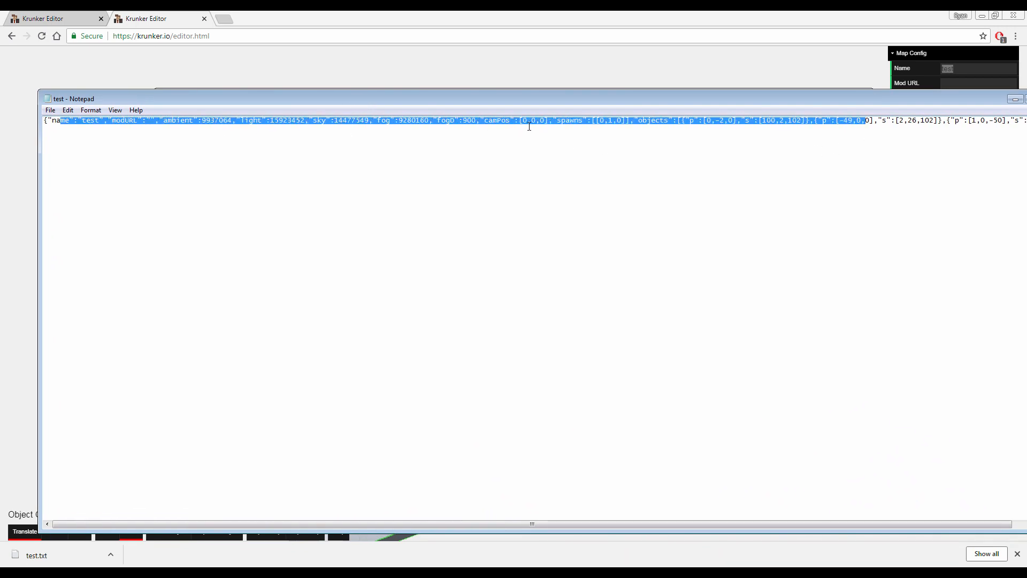
{"action": "left_click", "coordinate": [620, 149]}
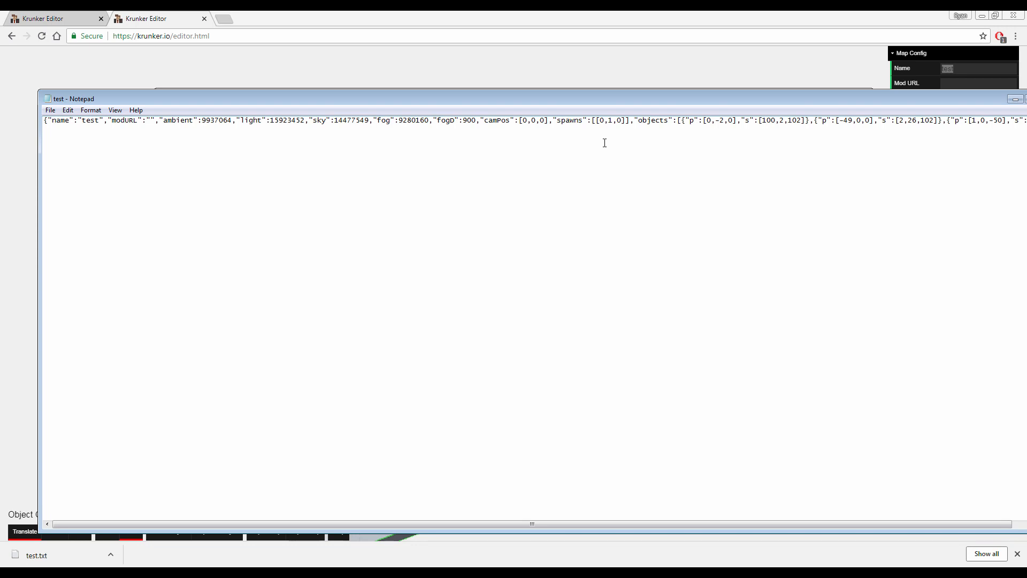
Copy all of the map text from the file, then switch to the Krunker editor and reload it
{"action": "key", "text": "ctrl+a"}
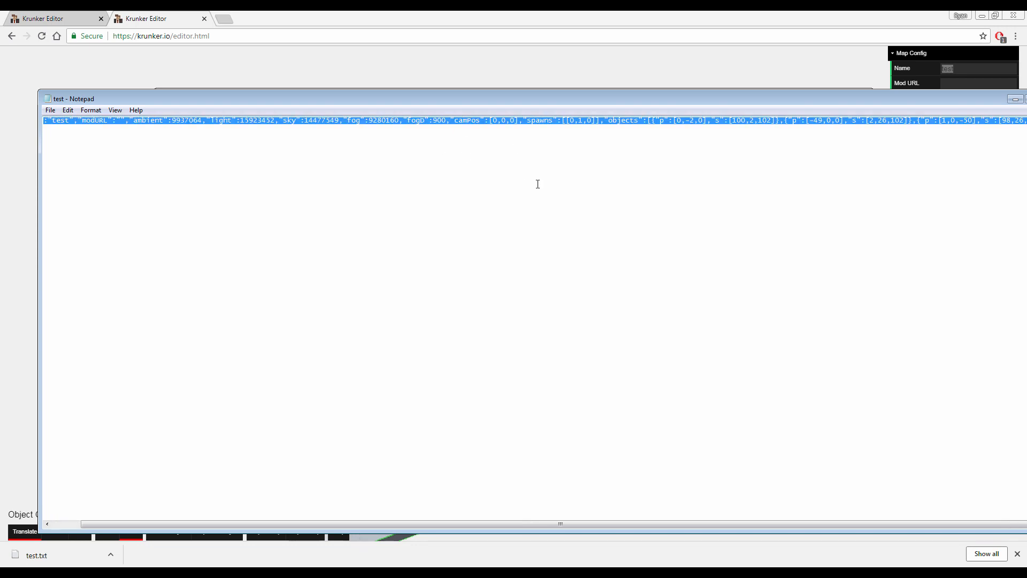
{"action": "left_click", "coordinate": [432, 19]}
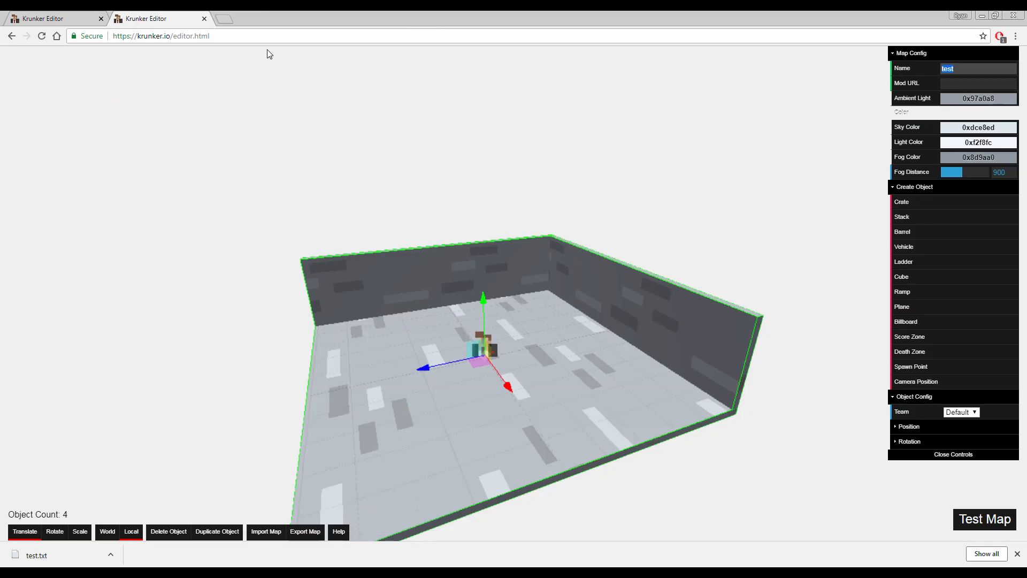
{"action": "left_click", "coordinate": [189, 36]}
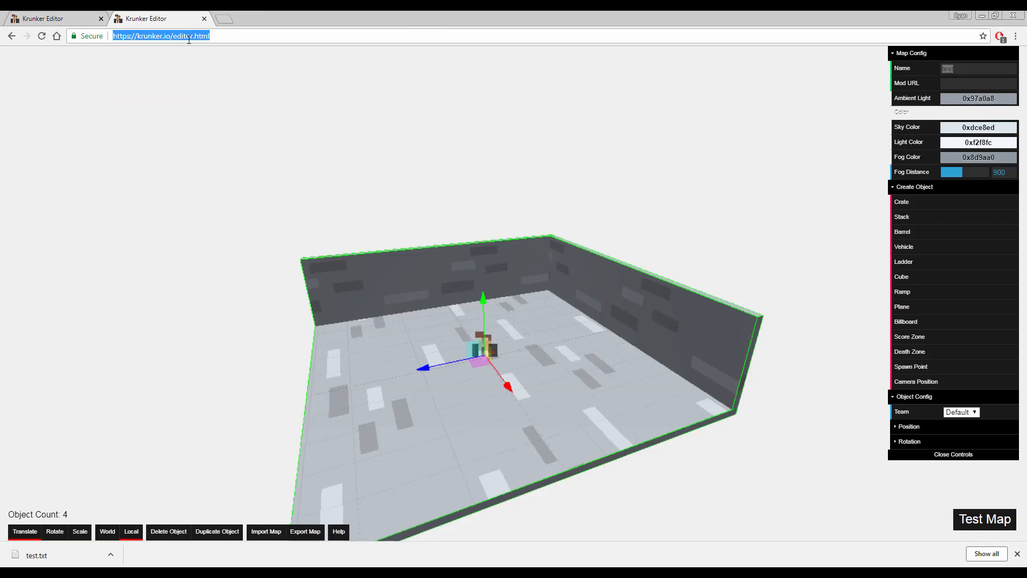
{"action": "key", "text": "Return"}
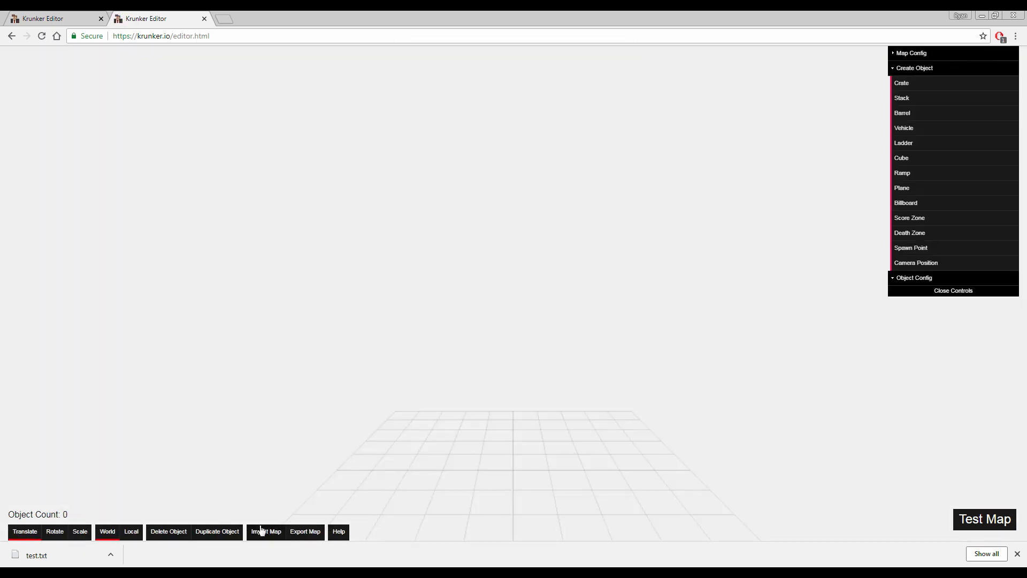
Import the map into the empty editor by pasting the copied map text
{"action": "left_click", "coordinate": [262, 532]}
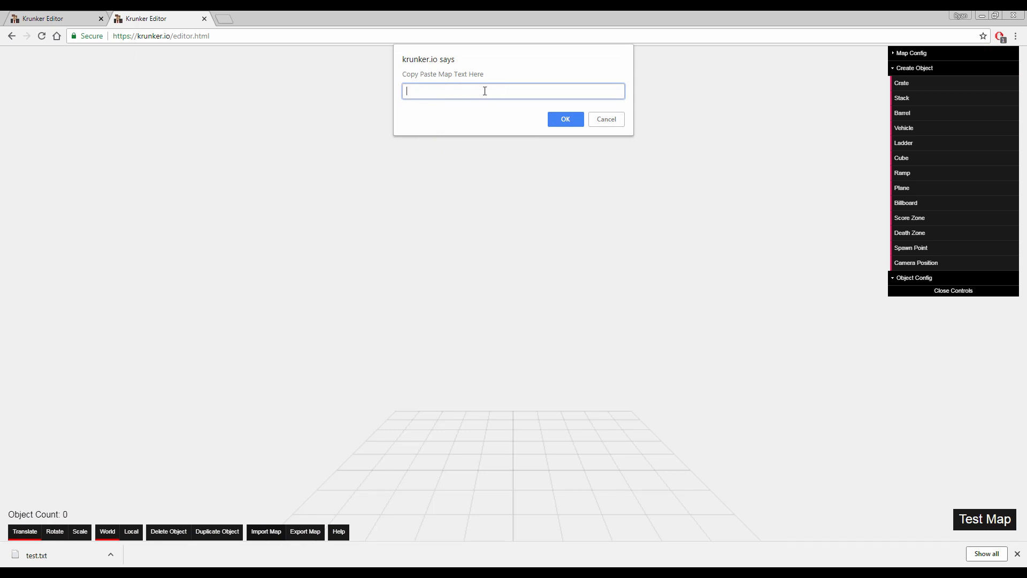
{"action": "key", "text": "ctrl+v"}
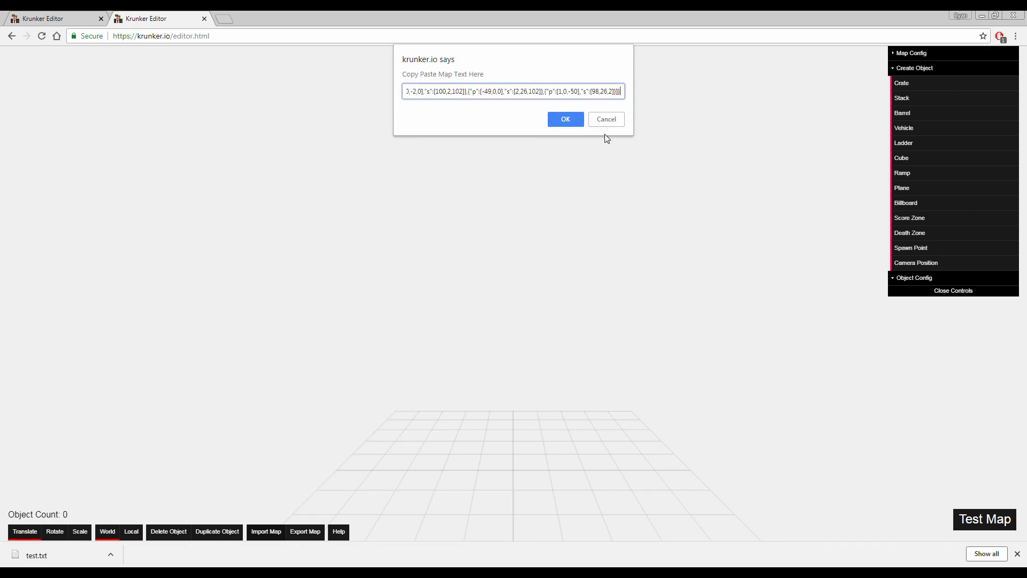
{"action": "left_click", "coordinate": [566, 119]}
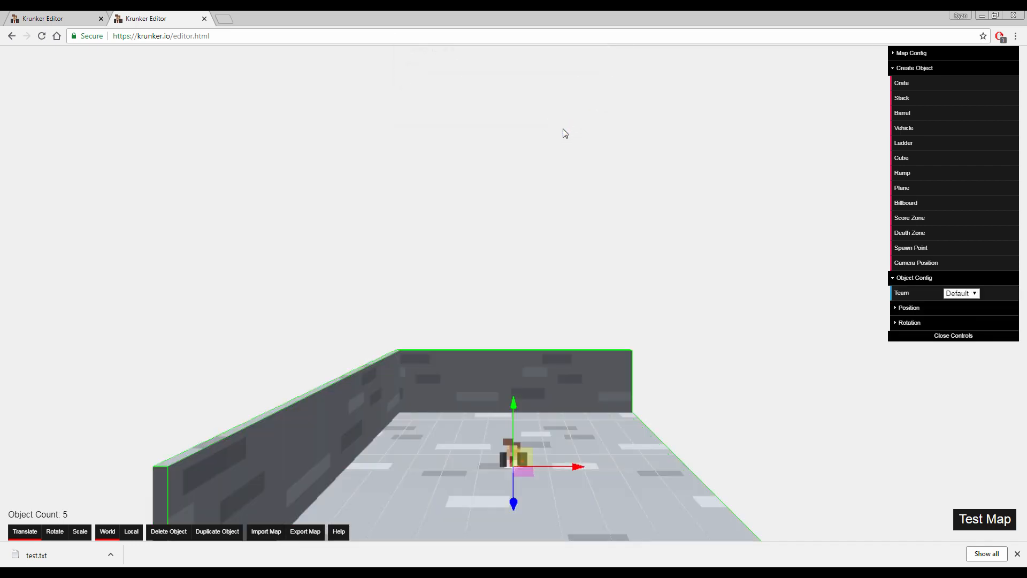
Examine the imported map's floor, walls and spawn point from different angles
{"action": "right_click_drag", "start_coordinate": [567, 119], "coordinate": [498, 244]}
{"action": "key", "text": "d"}
{"action": "key", "text": "a"}
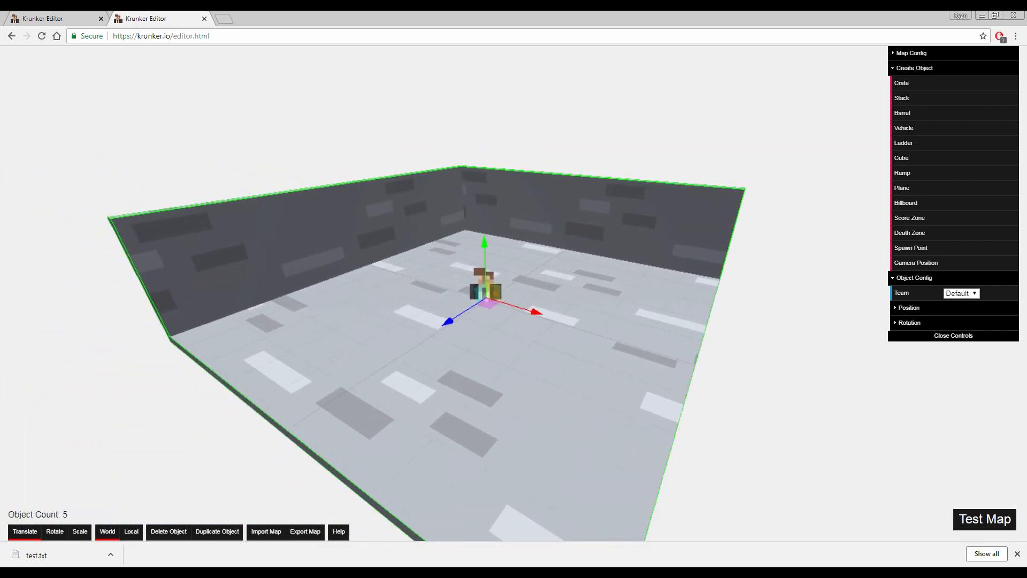
{"action": "key", "text": "a"}
{"action": "right_click_drag", "start_coordinate": [498, 244], "coordinate": [458, 260]}
{"action": "key", "text": "d"}
{"action": "key", "text": "a"}
{"action": "key", "text": "d"}
{"action": "key", "text": "s"}
{"action": "right_click_drag", "start_coordinate": [560, 129], "coordinate": [710, 133]}
{"action": "key", "text": "a"}
{"action": "key", "text": "w"}
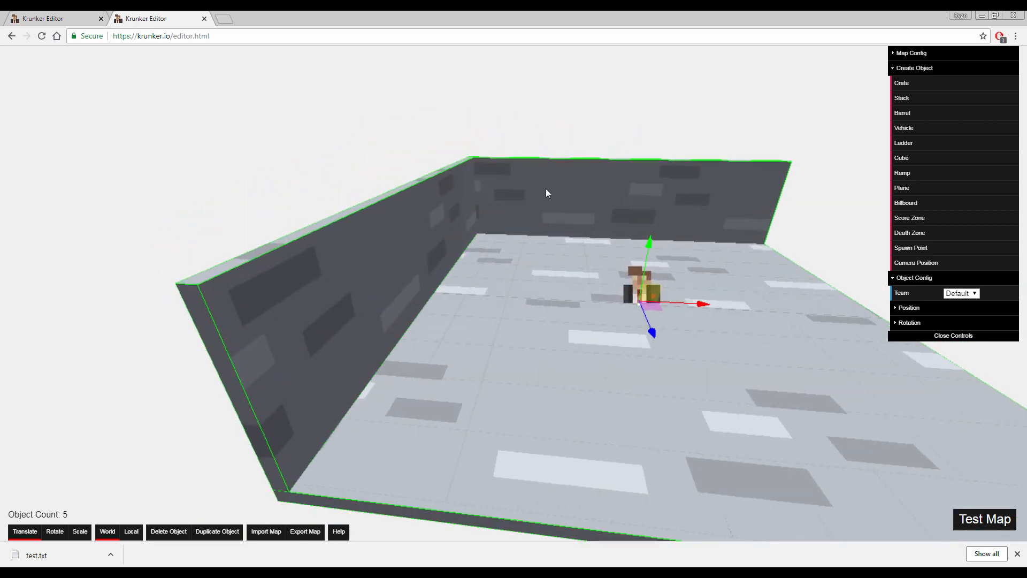
{"action": "key", "text": "s"}
Duplicate the floor, move the copy along X beyond the long side wall and raise it to the wall's top edge
{"action": "left_click", "coordinate": [531, 291]}
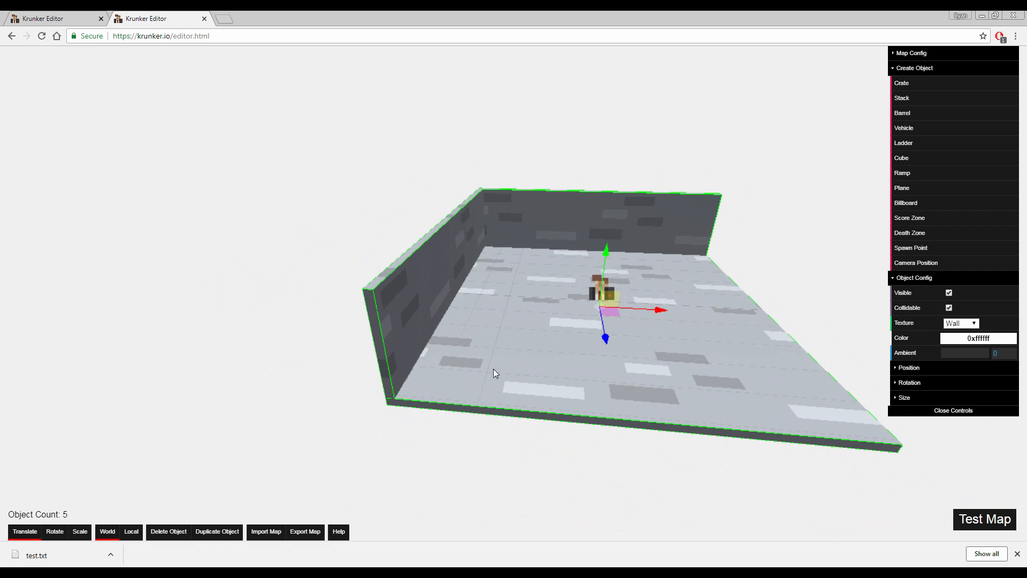
{"action": "left_click", "coordinate": [216, 532]}
{"action": "left_click_drag", "start_coordinate": [660, 307], "coordinate": [361, 267]}
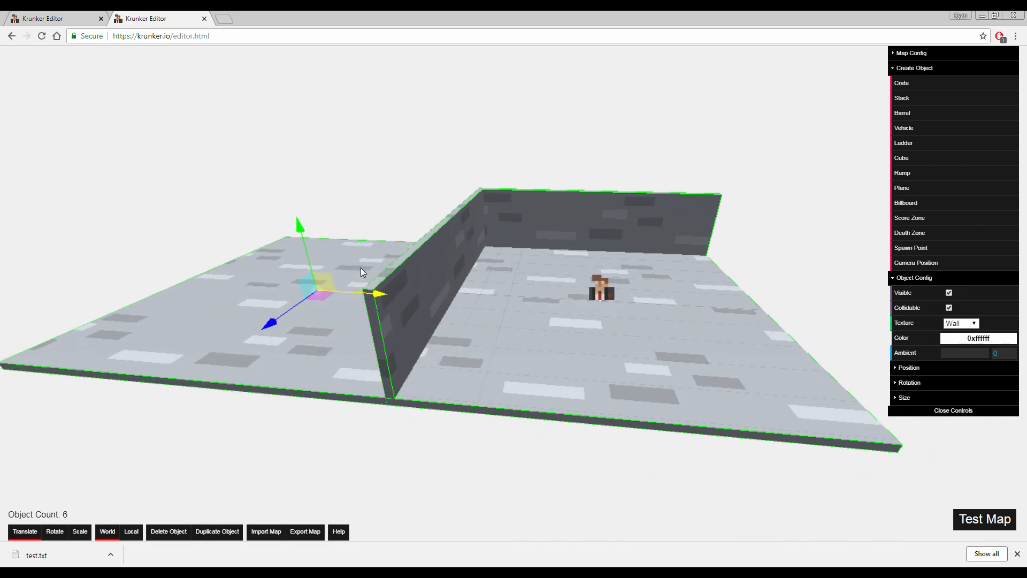
{"action": "left_click_drag", "start_coordinate": [300, 227], "coordinate": [302, 141]}
{"action": "key", "text": "d"}
{"action": "right_click_drag", "start_coordinate": [473, 175], "coordinate": [364, 174]}
{"action": "key", "text": "w"}
{"action": "key", "text": "s"}
{"action": "mouse_move", "coordinate": [625, 236]}
{"action": "right_mouse_down"}
{"action": "mouse_move", "coordinate": [669, 239]}
{"action": "mouse_move", "coordinate": [625, 236]}
{"action": "right_mouse_up"}
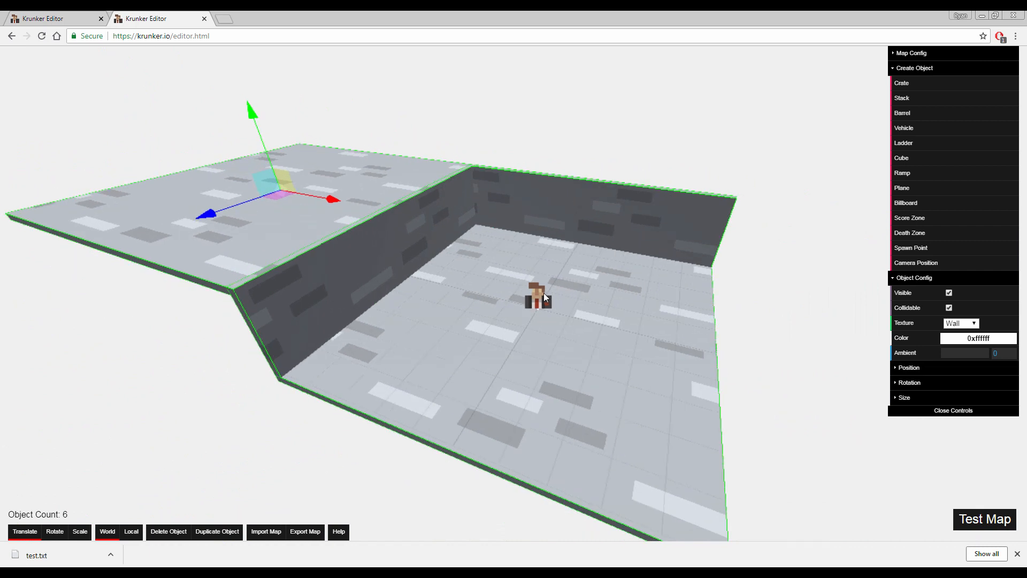
Move the spawn point from the floor's centre along X to the open side and back toward the rear wall
{"action": "left_click", "coordinate": [543, 296]}
{"action": "left_click_drag", "start_coordinate": [597, 321], "coordinate": [724, 354]}
{"action": "left_click_drag", "start_coordinate": [654, 376], "coordinate": [666, 308]}
{"action": "mouse_move", "coordinate": [665, 309]}
{"action": "right_mouse_down"}
{"action": "mouse_move", "coordinate": [701, 315]}
{"action": "mouse_move", "coordinate": [685, 294]}
{"action": "mouse_move", "coordinate": [698, 321]}
{"action": "mouse_move", "coordinate": [659, 322]}
{"action": "right_mouse_up"}
Select the white camera position marker at the floor's centre and raise it high above the map
{"action": "key", "text": "w"}
{"action": "key", "text": "w"}
{"action": "left_click", "coordinate": [457, 306]}
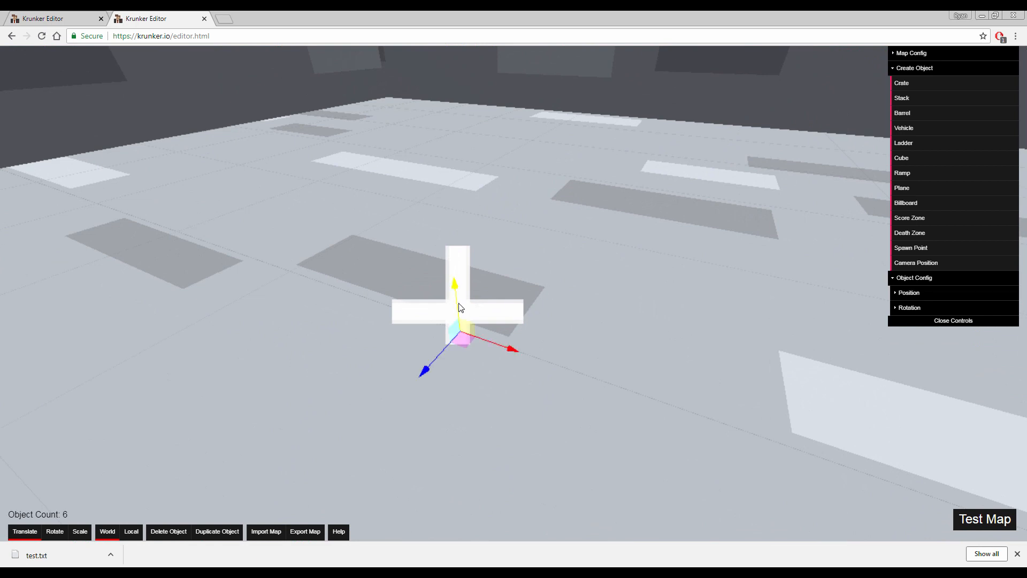
{"action": "key", "text": "s"}
{"action": "right_click_drag", "start_coordinate": [481, 311], "coordinate": [479, 257]}
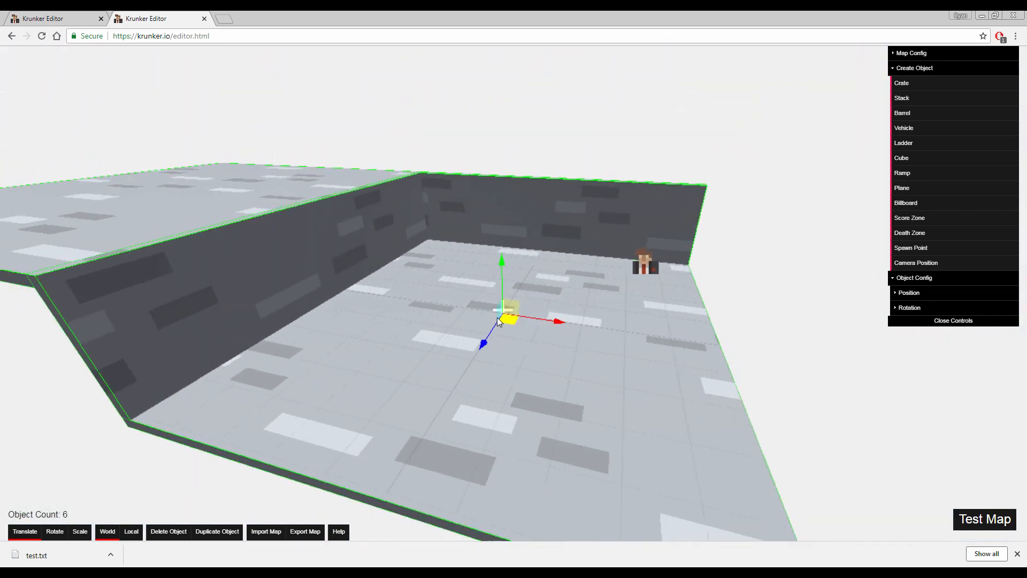
{"action": "left_click_drag", "start_coordinate": [506, 275], "coordinate": [504, 45]}
{"action": "key", "text": "w"}
{"action": "mouse_move", "coordinate": [664, 329]}
{"action": "right_mouse_down"}
{"action": "mouse_move", "coordinate": [637, 283]}
{"action": "mouse_move", "coordinate": [626, 316]}
{"action": "mouse_move", "coordinate": [667, 331]}
{"action": "right_mouse_up"}
{"action": "key", "text": "s"}
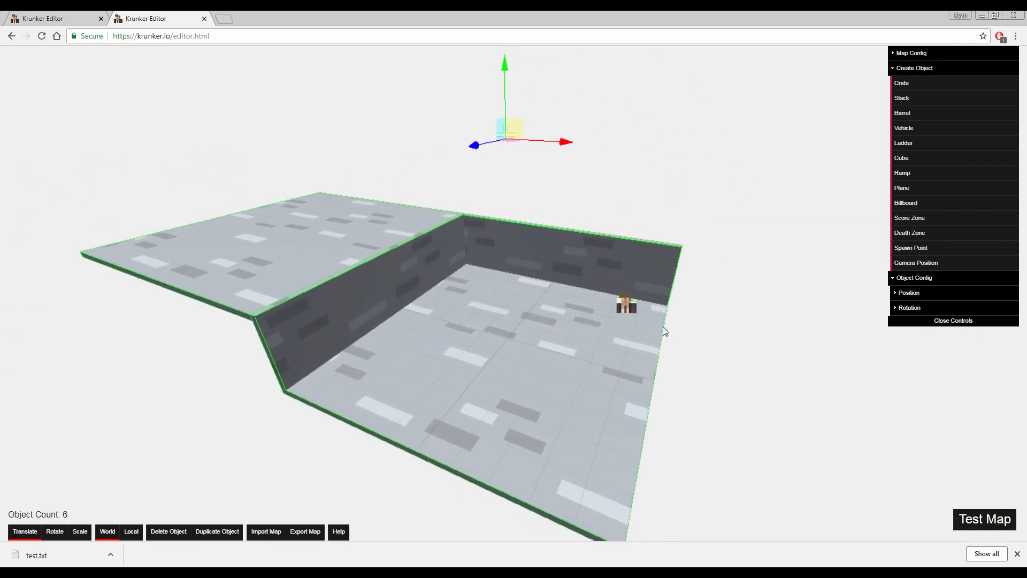
Create a ramp at the floor's centre and inspect its block and magenta direction arrow up close
{"action": "left_click", "coordinate": [903, 173]}
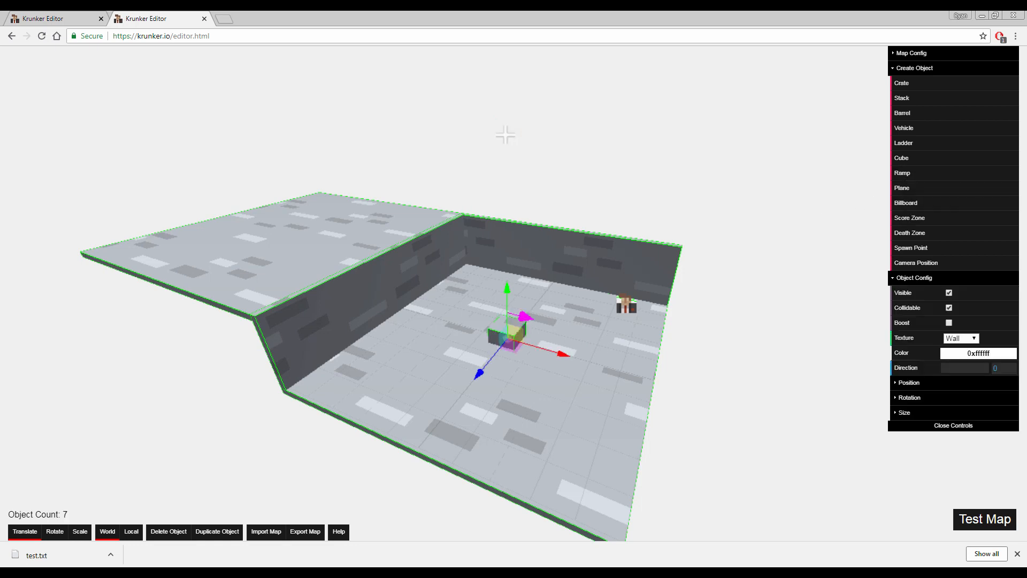
{"action": "key", "text": "w"}
{"action": "key", "text": "w"}
{"action": "mouse_move", "coordinate": [562, 324]}
{"action": "right_mouse_down"}
{"action": "mouse_move", "coordinate": [482, 321]}
{"action": "mouse_move", "coordinate": [562, 325]}
{"action": "right_mouse_up"}
{"action": "left_click_drag", "start_coordinate": [470, 242], "coordinate": [471, 221]}
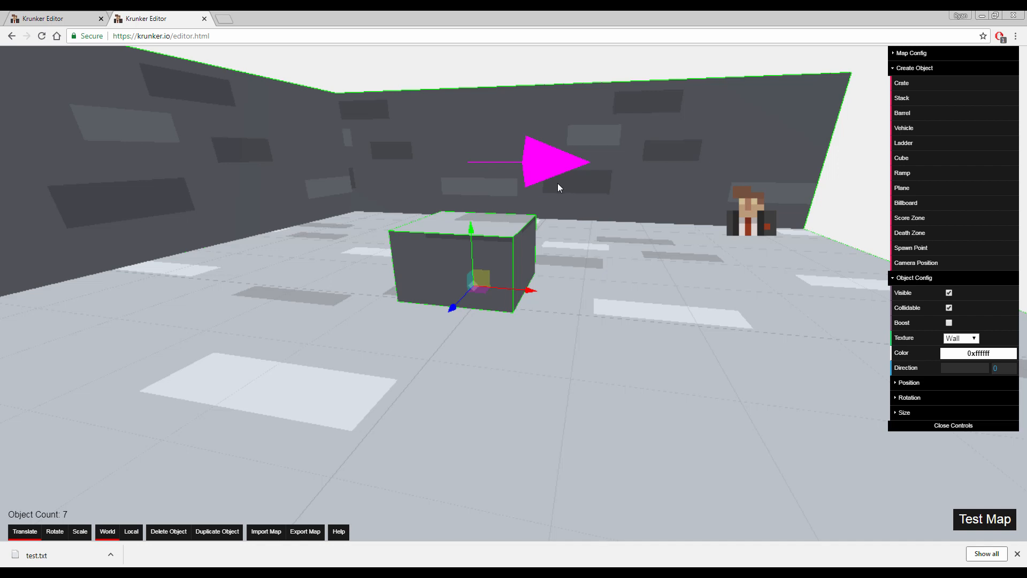
{"action": "key", "text": "s"}
{"action": "right_click_drag", "start_coordinate": [531, 207], "coordinate": [503, 214]}
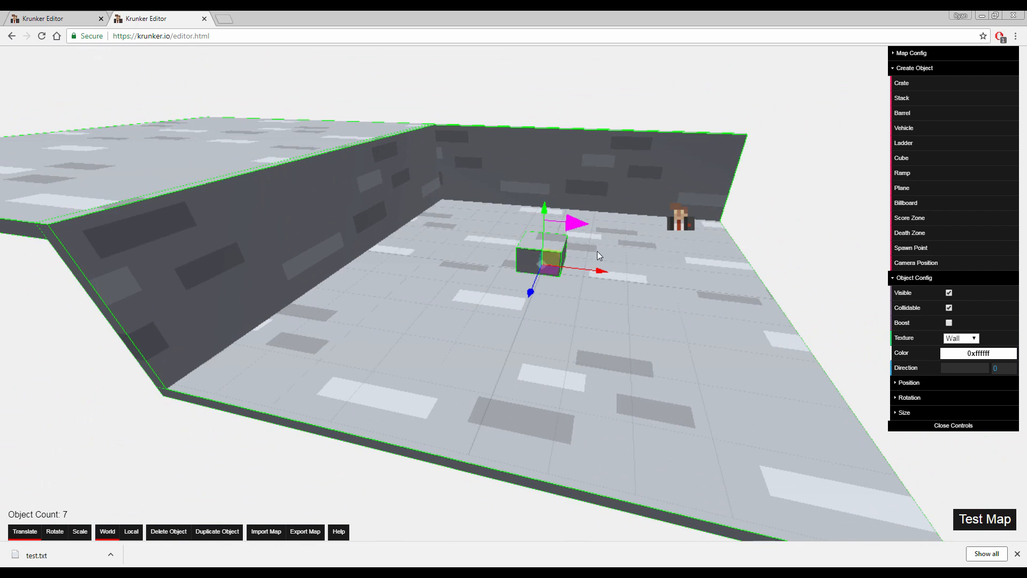
Scale the ramp up to about the wall's height, stretch it along X and shift it toward the raised floor
{"action": "key", "text": "r"}
{"action": "left_click_drag", "start_coordinate": [551, 210], "coordinate": [571, 158]}
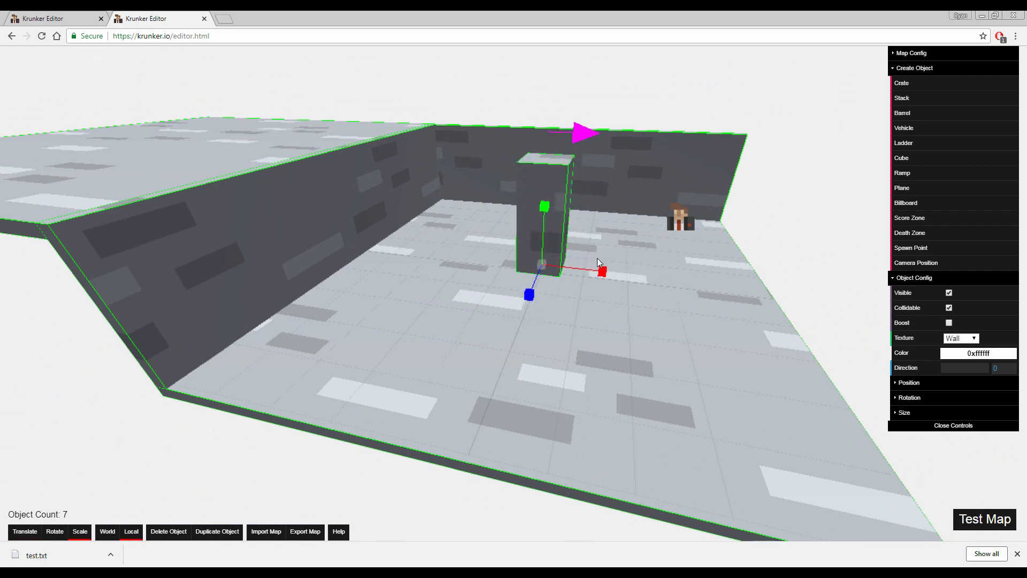
{"action": "left_click_drag", "start_coordinate": [602, 271], "coordinate": [702, 289]}
{"action": "key", "text": "w"}
{"action": "left_click_drag", "start_coordinate": [604, 270], "coordinate": [578, 272]}
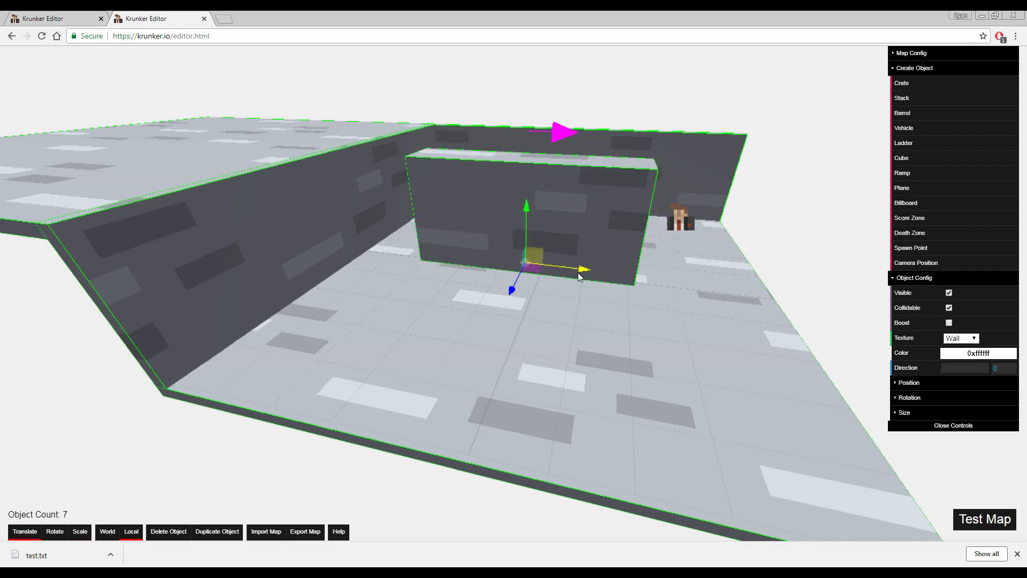
Move the ramp along X until its far end meets the edge of the raised floor
{"action": "right_click_drag", "start_coordinate": [578, 272], "coordinate": [563, 180]}
{"action": "key", "text": "w"}
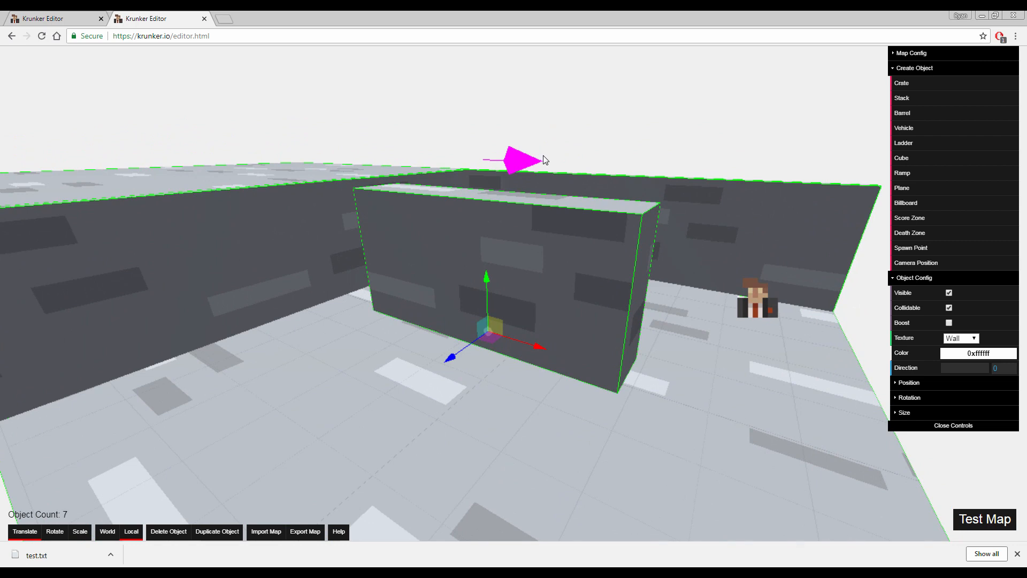
{"action": "key", "text": "a"}
{"action": "right_click_drag", "start_coordinate": [544, 156], "coordinate": [615, 150]}
{"action": "key", "text": "w"}
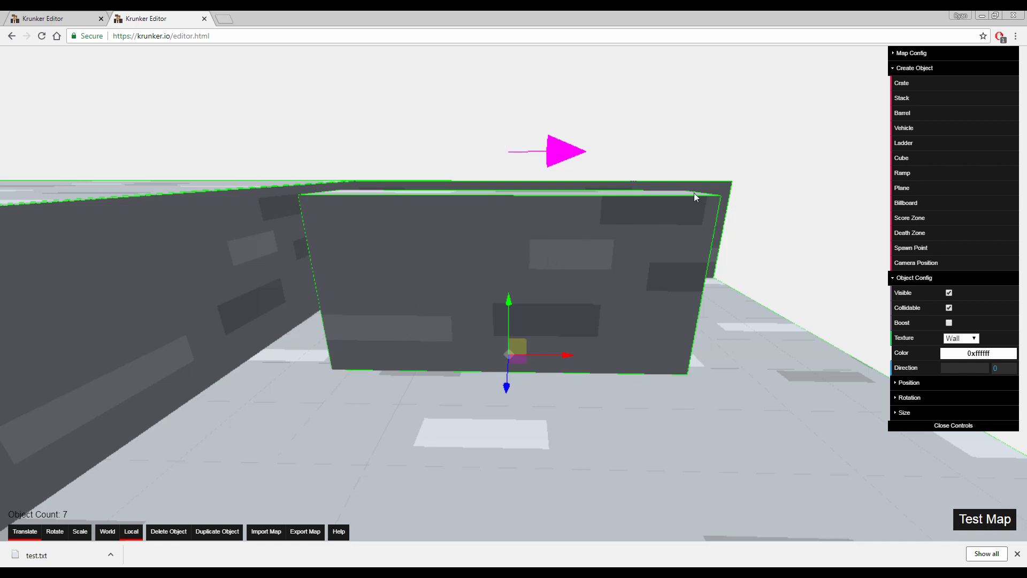
{"action": "right_click_drag", "start_coordinate": [740, 133], "coordinate": [630, 245]}
{"action": "key", "text": "s"}
{"action": "left_click_drag", "start_coordinate": [430, 351], "coordinate": [554, 320]}
{"action": "key", "text": "d"}
{"action": "right_click_drag", "start_coordinate": [554, 320], "coordinate": [498, 316]}
{"action": "key", "text": "r"}
{"action": "left_click_drag", "start_coordinate": [527, 306], "coordinate": [428, 303]}
{"action": "key", "text": "t"}
{"action": "key", "text": "a"}
{"action": "right_click_drag", "start_coordinate": [428, 304], "coordinate": [456, 304]}
{"action": "key", "text": "a"}
Shift the ramp sideways along Z until it sits in the corner against the side wall
{"action": "left_click_drag", "start_coordinate": [664, 342], "coordinate": [582, 348]}
{"action": "key", "text": "w"}
{"action": "right_click_drag", "start_coordinate": [582, 348], "coordinate": [508, 361]}
{"action": "key", "text": "d"}
{"action": "key", "text": "s"}
{"action": "key", "text": "a"}
{"action": "key", "text": "w"}
{"action": "key", "text": "d"}
{"action": "key", "text": "s"}
{"action": "key", "text": "a"}
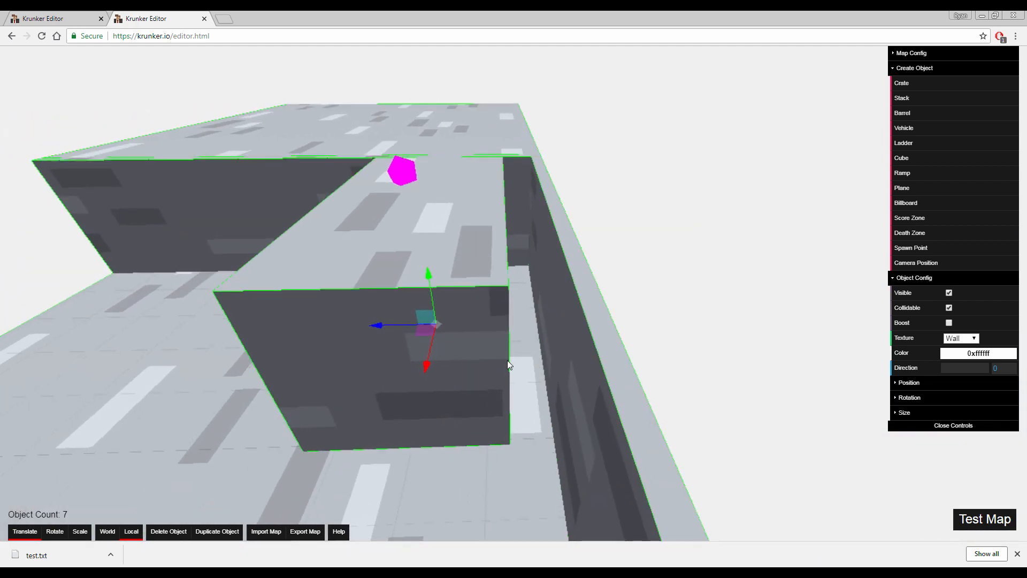
{"action": "left_click_drag", "start_coordinate": [386, 322], "coordinate": [418, 323]}
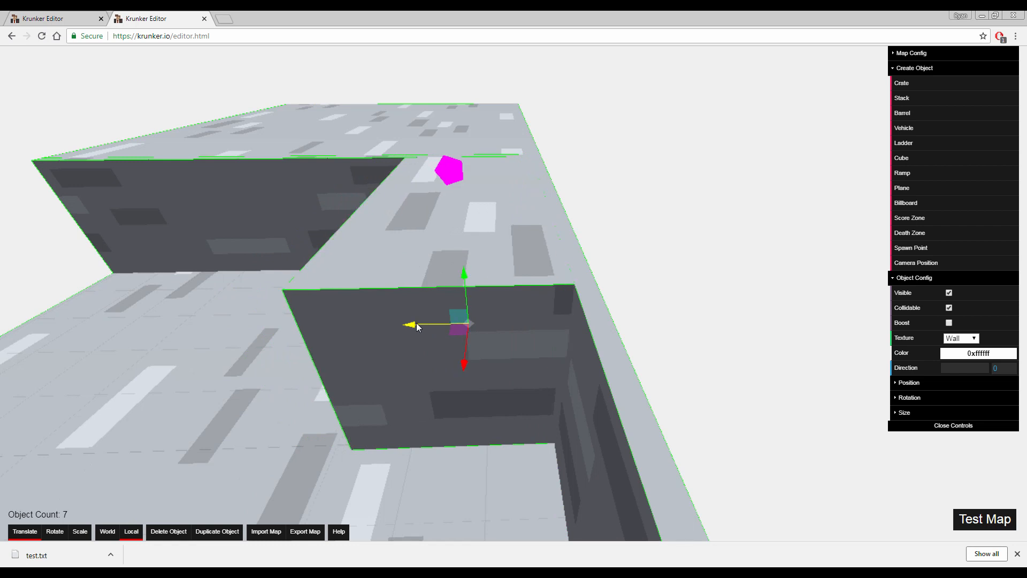
{"action": "right_click_drag", "start_coordinate": [418, 323], "coordinate": [419, 326]}
Select the side wall beside the ramp and scale it much thicker along Z
{"action": "key", "text": "d"}
{"action": "key", "text": "w"}
{"action": "left_click", "coordinate": [496, 347]}
{"action": "key", "text": "s"}
{"action": "right_click_drag", "start_coordinate": [496, 347], "coordinate": [646, 387]}
{"action": "key", "text": "a"}
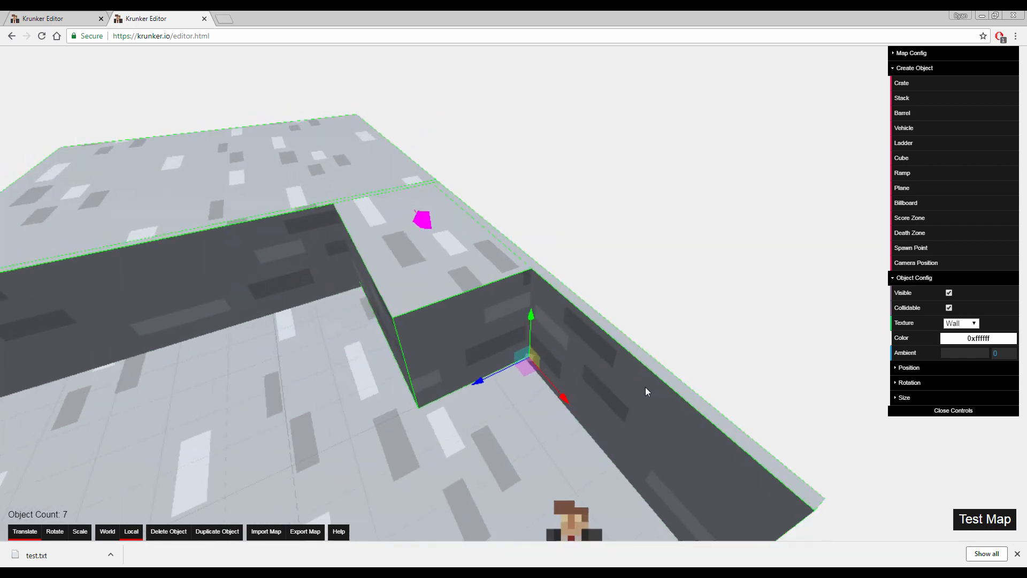
{"action": "key", "text": "3"}
{"action": "left_click_drag", "start_coordinate": [479, 378], "coordinate": [352, 417]}
Move the thickened wall outward along Z so its inner face is flush with the ramp's side
{"action": "key", "text": "1"}
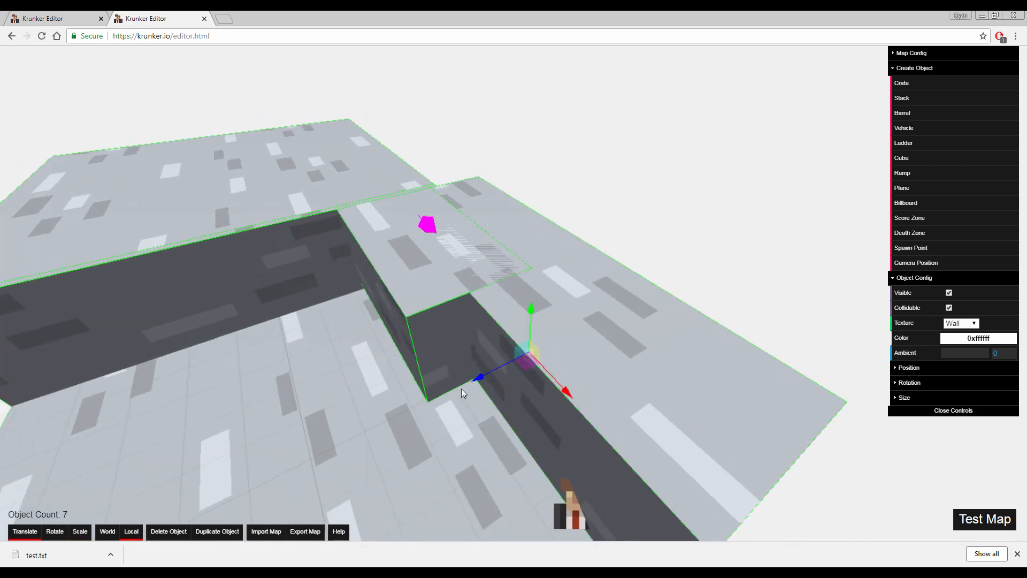
{"action": "left_click", "coordinate": [459, 366]}
{"action": "left_click", "coordinate": [517, 367]}
{"action": "left_click_drag", "start_coordinate": [496, 364], "coordinate": [532, 346]}
Examine from several angles where the ramp, the raised floor and the thickened wall meet
{"action": "key", "text": "d"}
{"action": "key", "text": "w"}
{"action": "right_click_drag", "start_coordinate": [532, 346], "coordinate": [492, 315]}
{"action": "key", "text": "a"}
{"action": "key", "text": "a"}
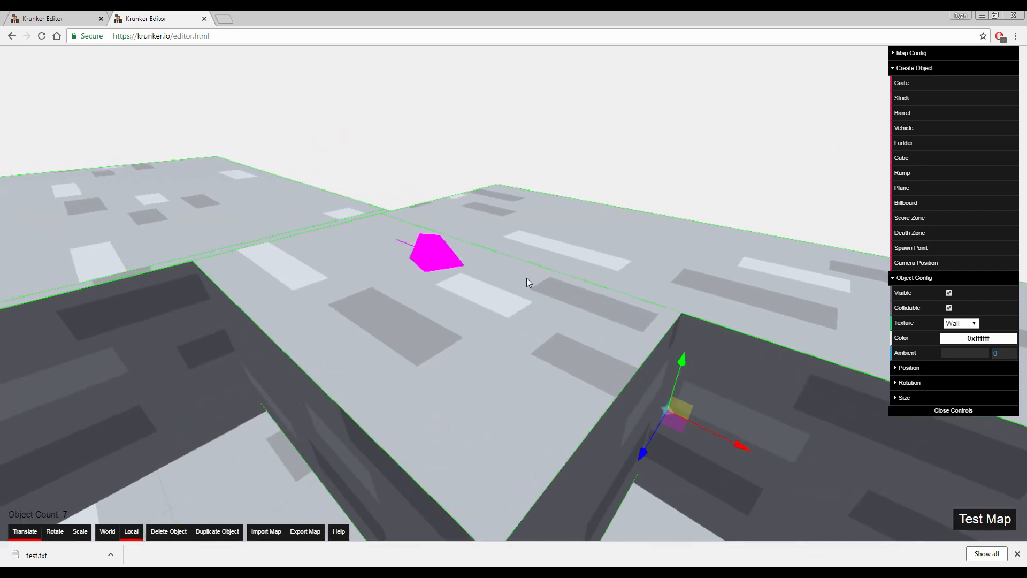
{"action": "right_click_drag", "start_coordinate": [514, 230], "coordinate": [484, 223]}
{"action": "key", "text": "d"}
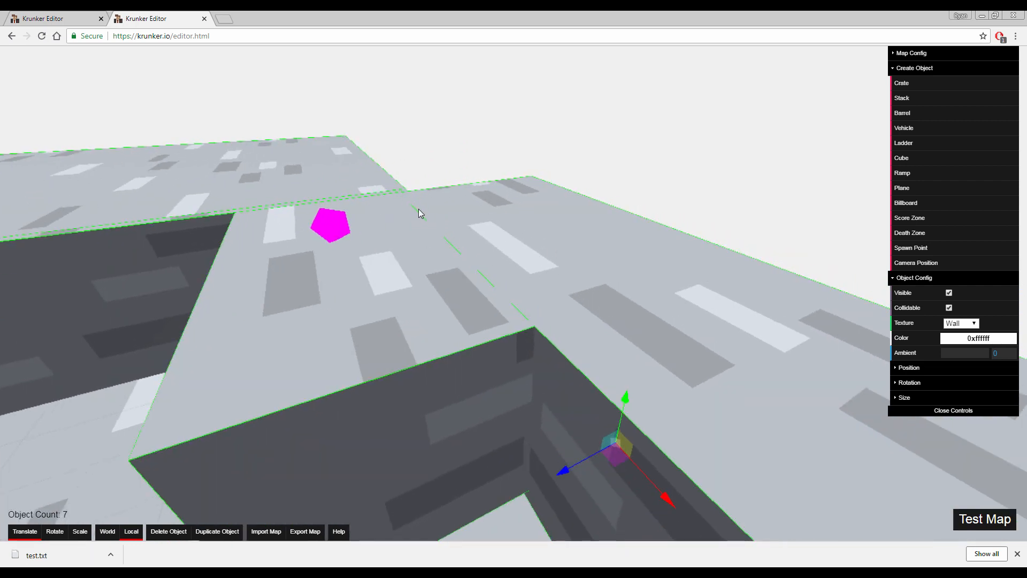
{"action": "key", "text": "a"}
{"action": "right_click_drag", "start_coordinate": [419, 209], "coordinate": [455, 220]}
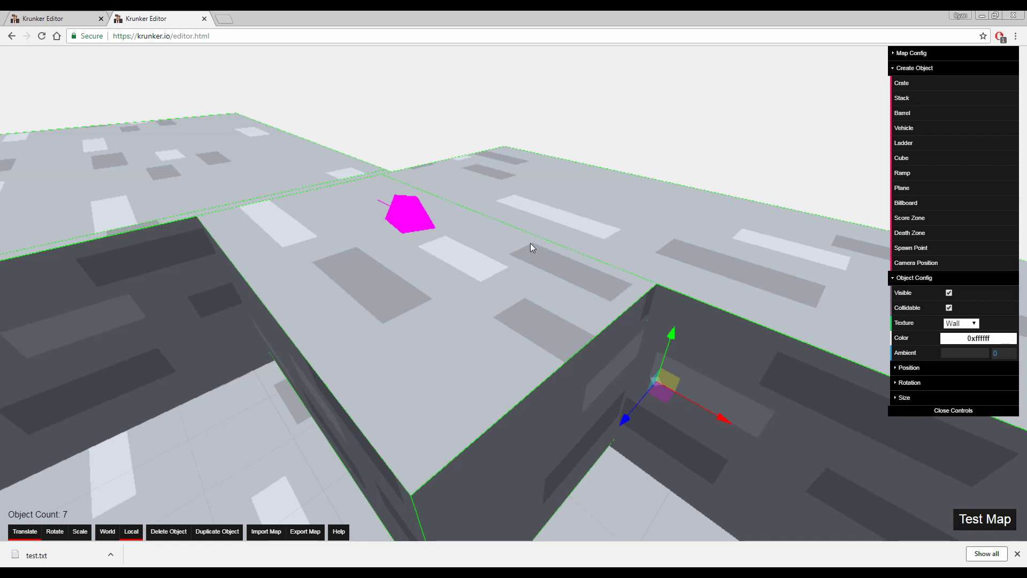
{"action": "key", "text": "s"}
{"action": "key", "text": "d"}
{"action": "right_click_drag", "start_coordinate": [664, 280], "coordinate": [584, 296]}
Select the ramp and examine its magenta direction arrow relative to the raised floor
{"action": "left_click", "coordinate": [504, 299]}
{"action": "key", "text": "a"}
{"action": "key", "text": "d"}
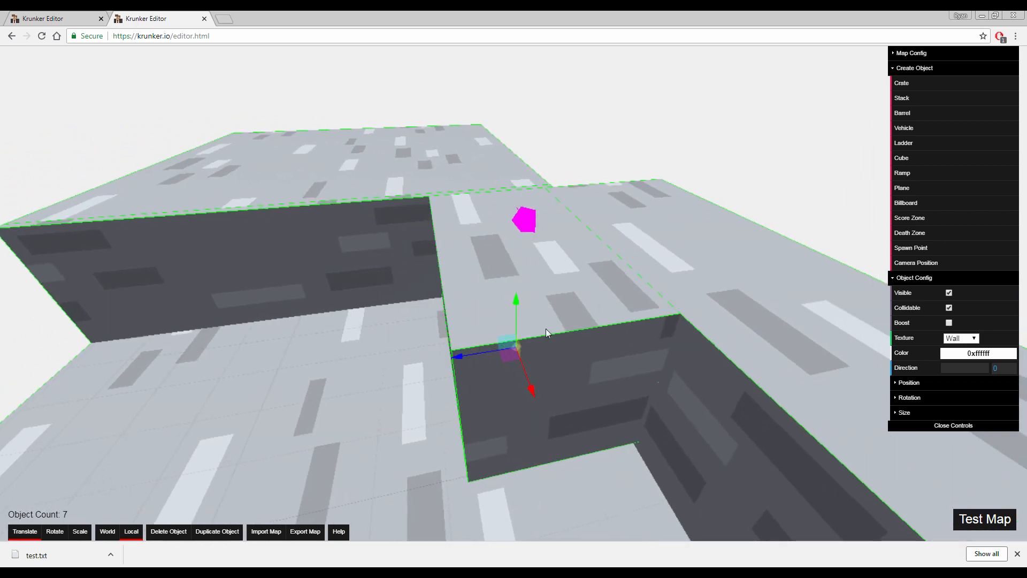
{"action": "key", "text": "a"}
{"action": "right_click_drag", "start_coordinate": [562, 271], "coordinate": [561, 274]}
{"action": "key", "text": "a"}
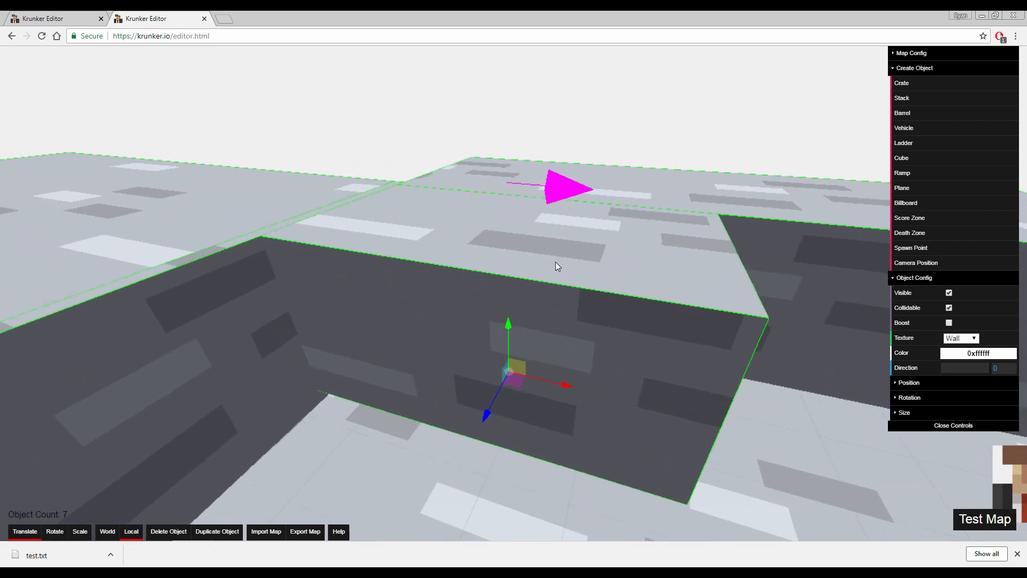
{"action": "right_click_drag", "start_coordinate": [572, 175], "coordinate": [591, 191]}
{"action": "key", "text": "a"}
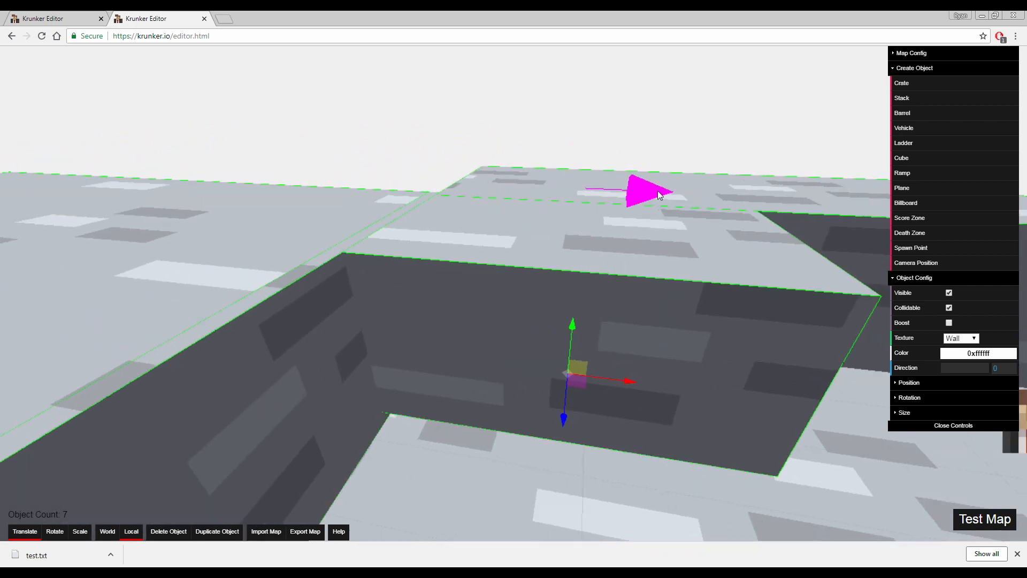
{"action": "key", "text": "d"}
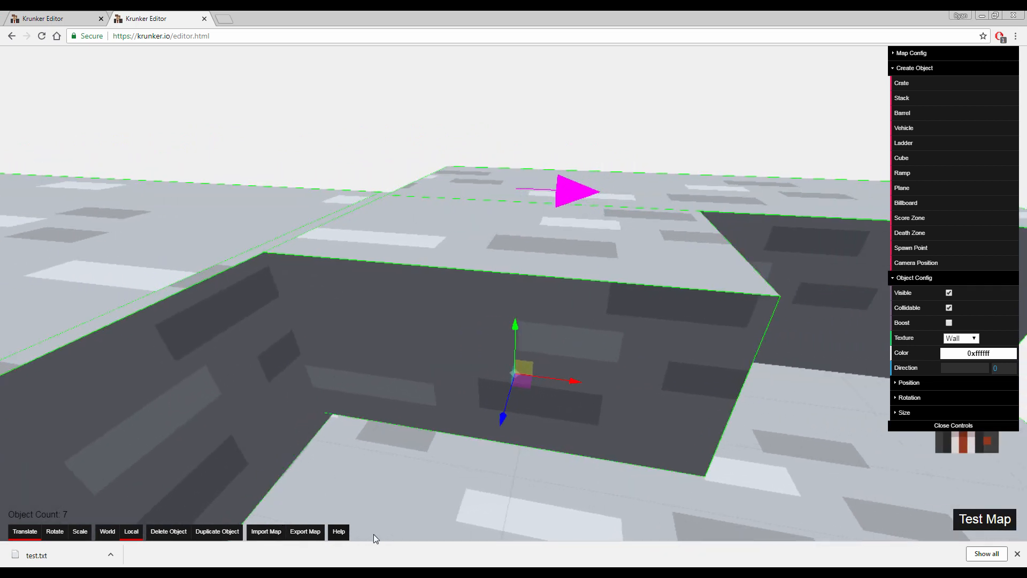
Launch a test of the map and enter the game
{"action": "left_click", "coordinate": [987, 520]}
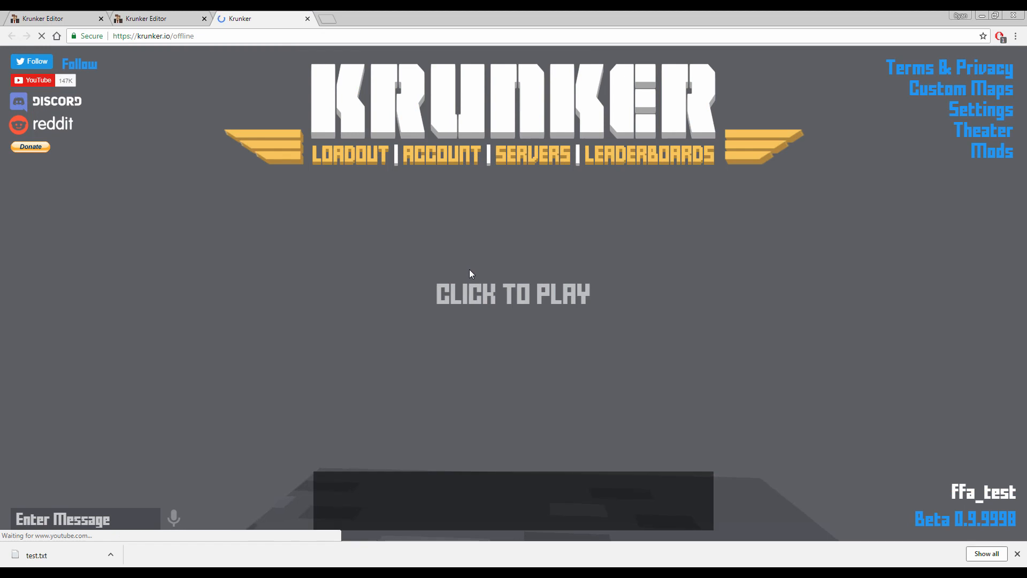
{"action": "left_click", "coordinate": [470, 269]}
{"action": "scroll", "coordinate": [513, 293], "scroll_direction": "down", "scroll_amount": 1}
{"action": "key", "text": "w"}
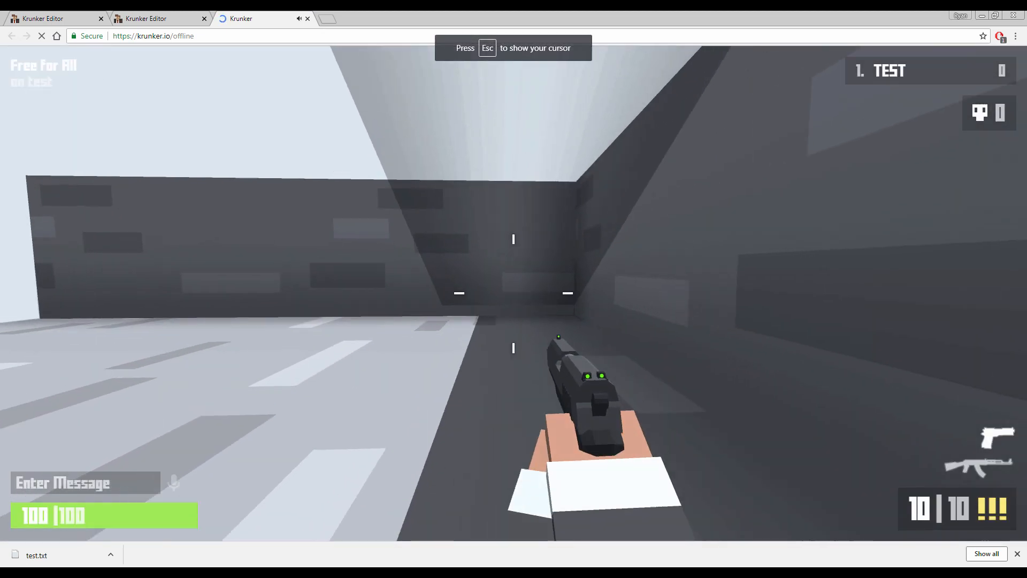
Walk around the ramp in the test game and examine its slope from several sides
{"action": "key", "text": "s"}
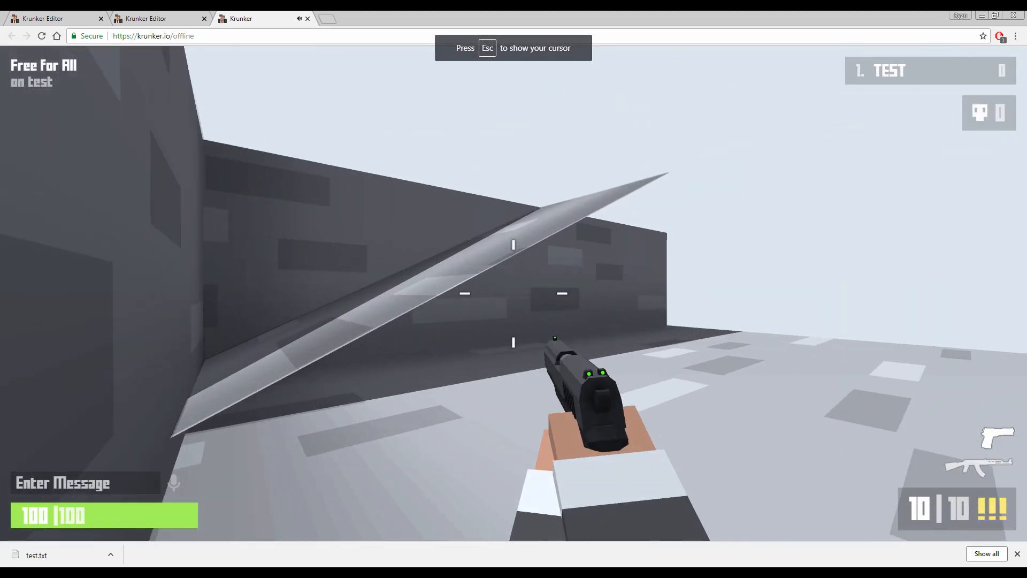
{"action": "right_click", "coordinate": [514, 293]}
{"action": "left_click", "coordinate": [514, 294]}
{"action": "key", "text": "d"}
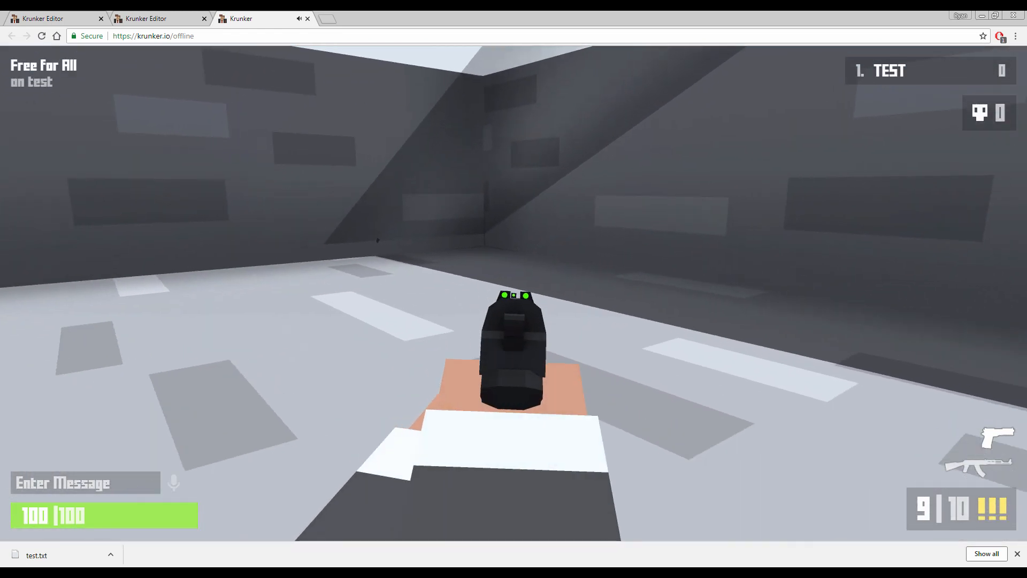
{"action": "key", "text": "a"}
{"action": "key", "text": "w"}
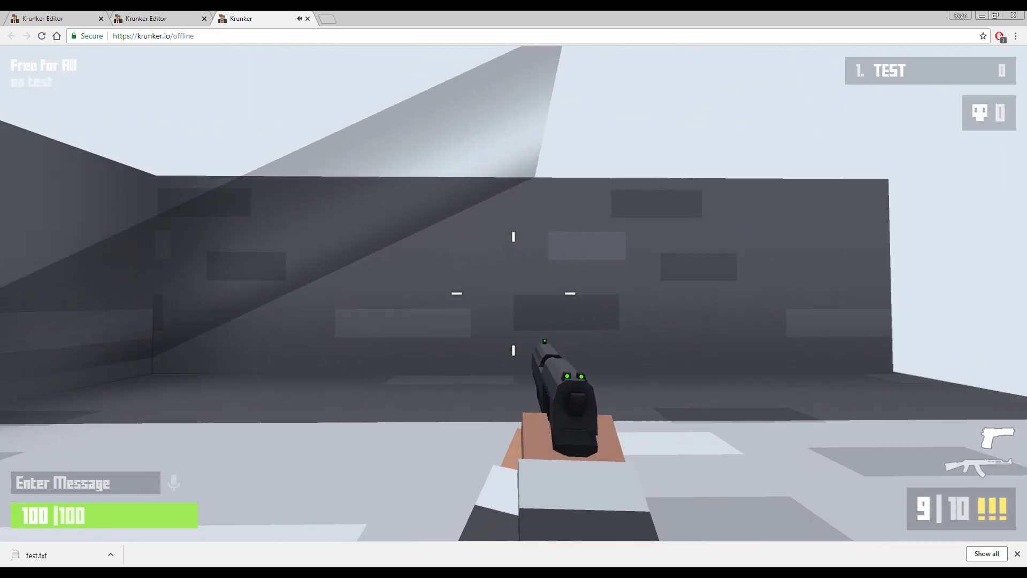
{"action": "key", "text": "s"}
{"action": "key", "text": "a"}
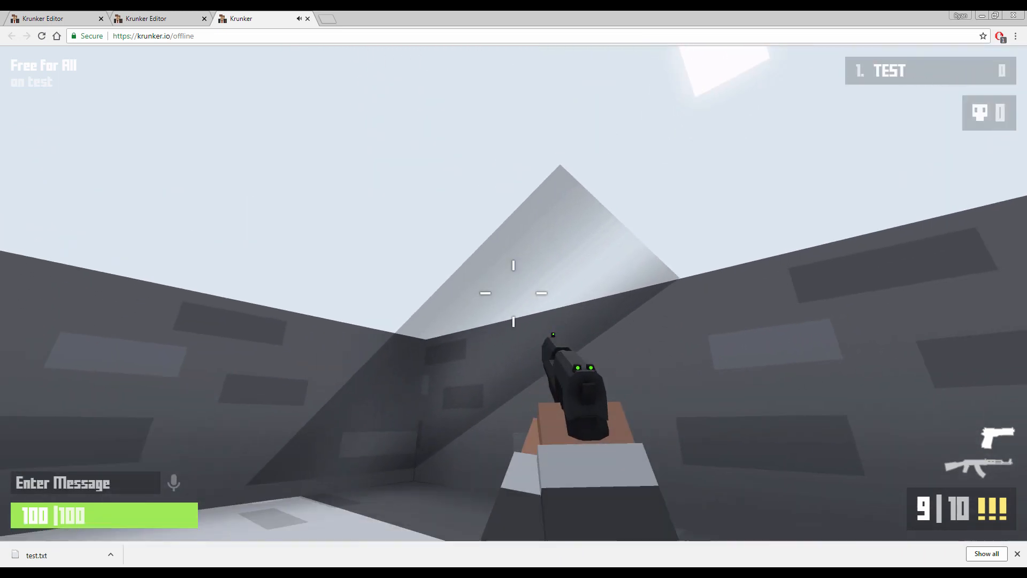
Try walking and jumping up the ramp in the test game and leave play mode
{"action": "key", "text": "w"}
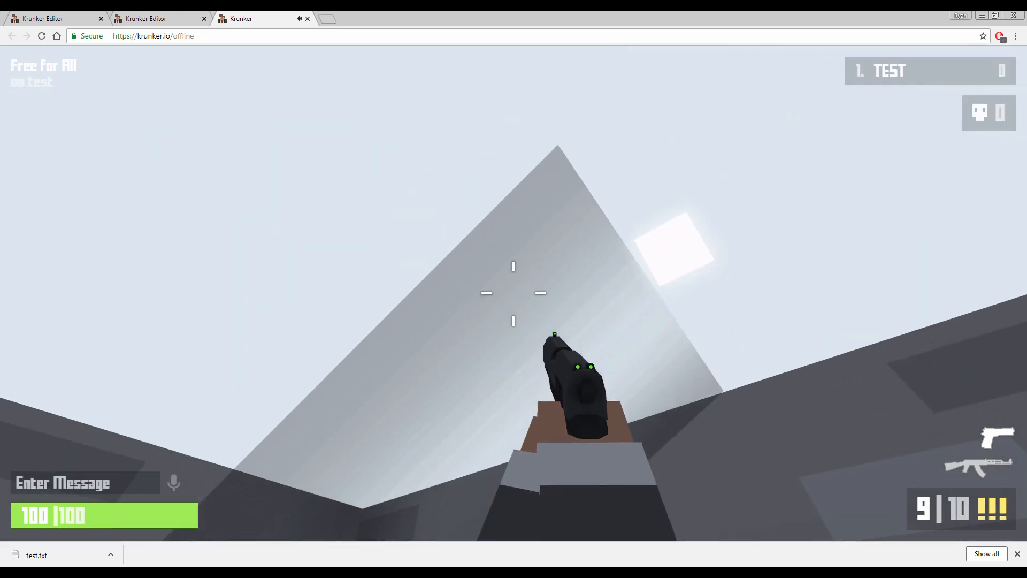
{"action": "key", "text": "space"}
{"action": "key", "text": "w"}
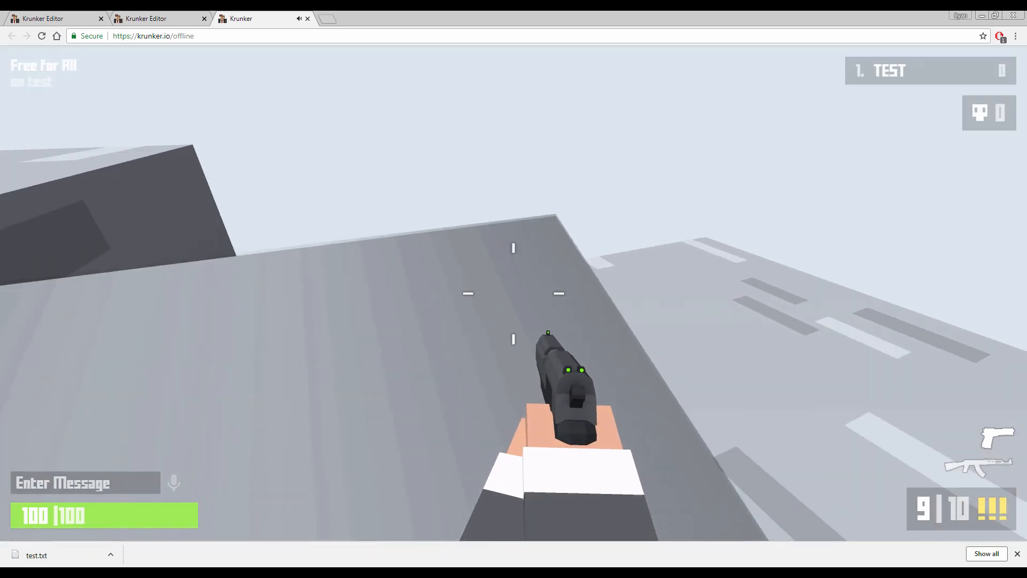
{"action": "key", "text": "space"}
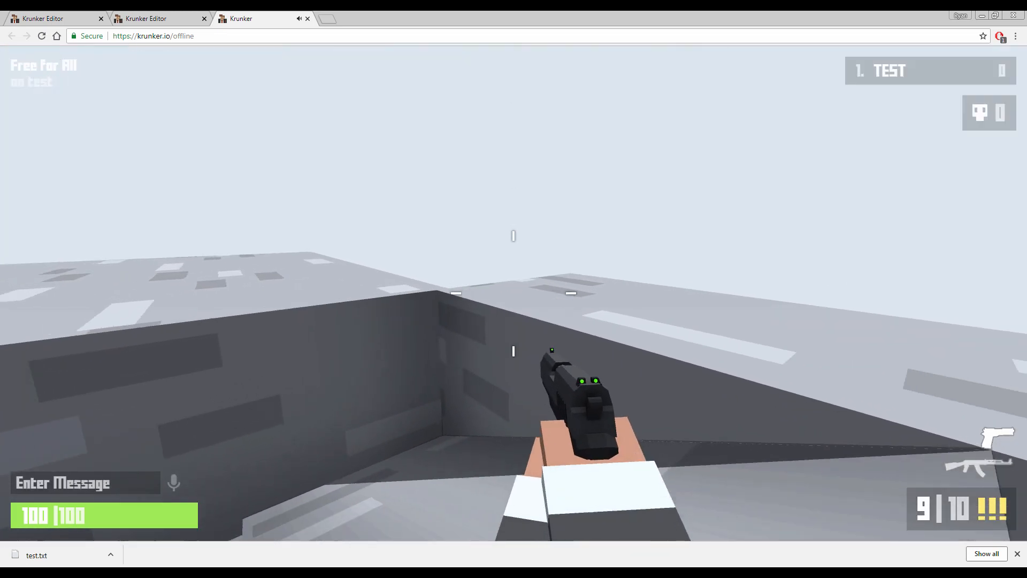
{"action": "key", "text": "space"}
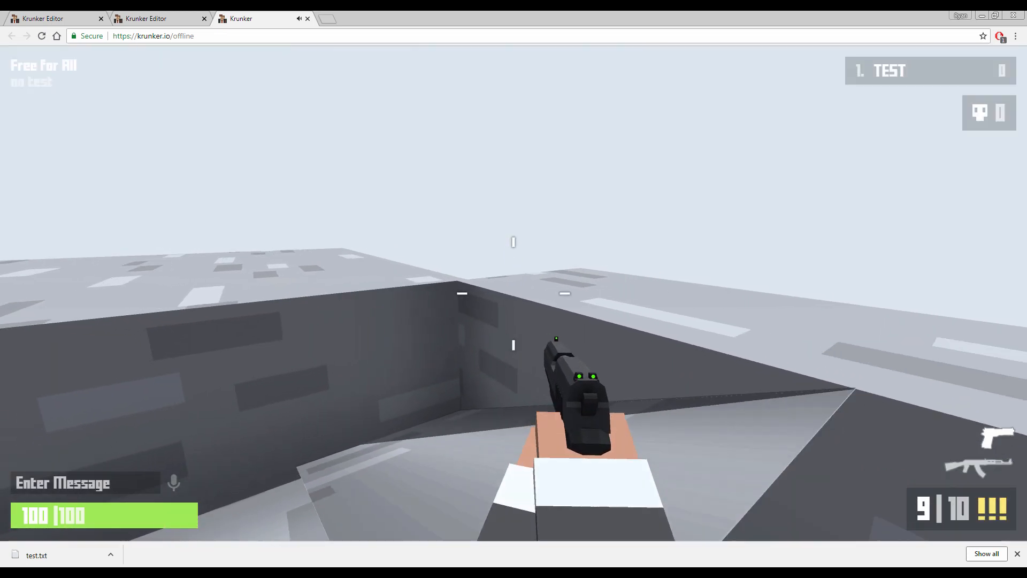
{"action": "key", "text": "a"}
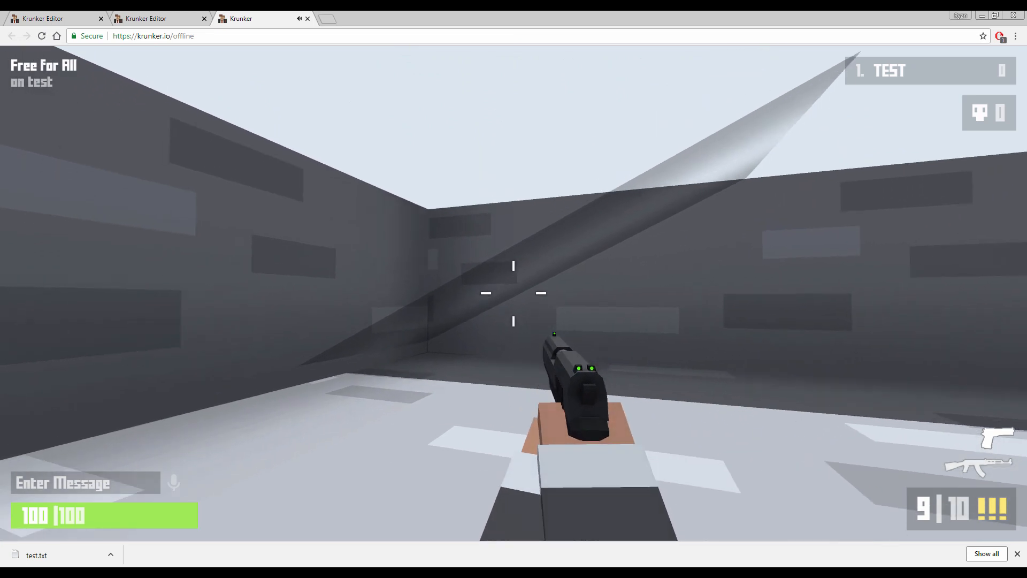
{"action": "key", "text": "Escape"}
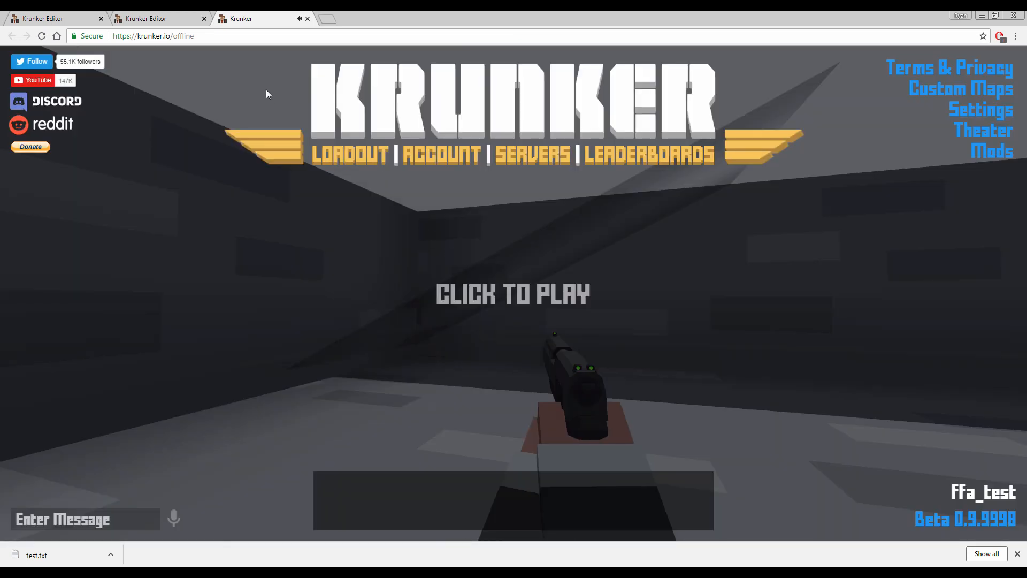
Return to the map editor and scale the ramp's height up slightly
{"action": "left_click", "coordinate": [146, 18]}
{"action": "right_click_drag", "start_coordinate": [599, 301], "coordinate": [651, 293]}
{"action": "key", "text": "w"}
{"action": "left_click_drag", "start_coordinate": [575, 269], "coordinate": [573, 283]}
{"action": "right_click_drag", "start_coordinate": [563, 274], "coordinate": [588, 274]}
{"action": "key", "text": "s"}
{"action": "key", "text": "3"}
{"action": "left_click_drag", "start_coordinate": [518, 258], "coordinate": [522, 254]}
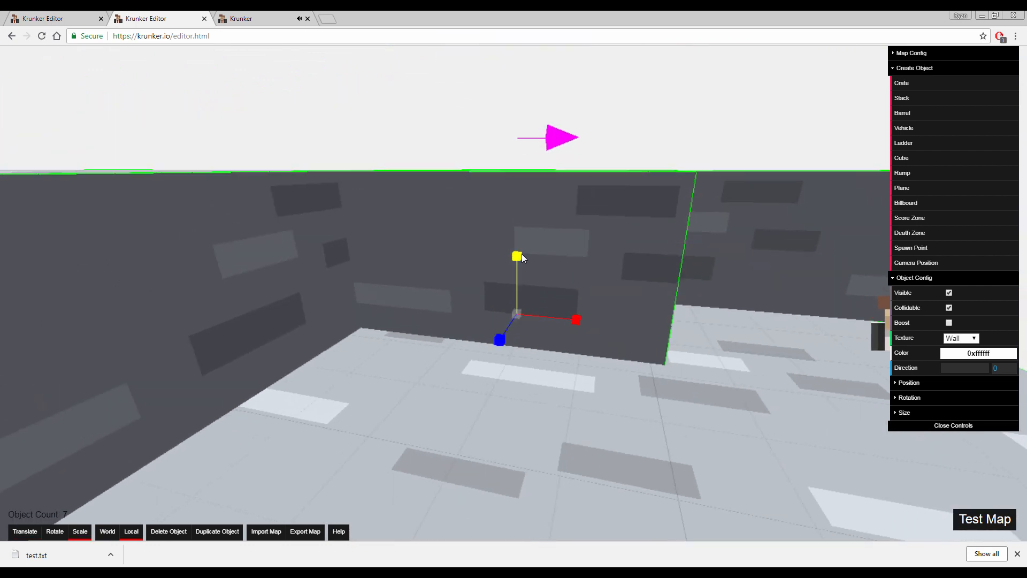
{"action": "key", "text": "s"}
{"action": "mouse_move", "coordinate": [565, 257]}
{"action": "right_mouse_down"}
{"action": "mouse_move", "coordinate": [600, 259]}
{"action": "mouse_move", "coordinate": [559, 235]}
{"action": "mouse_move", "coordinate": [566, 257]}
{"action": "right_mouse_up"}
{"action": "key", "text": "w"}
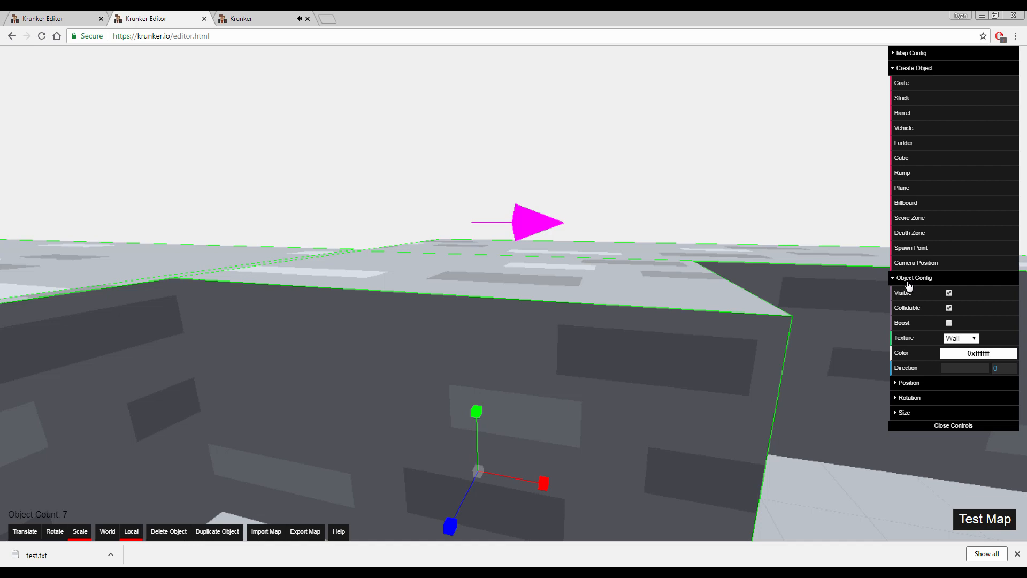
Switch the ramp's Visible option off and back on twice
{"action": "left_click", "coordinate": [949, 294]}
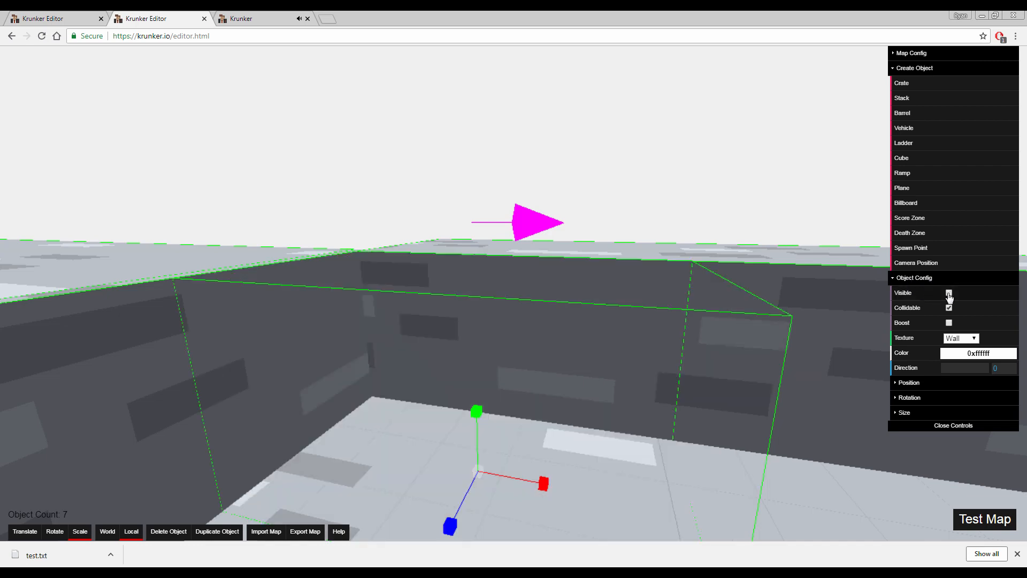
{"action": "left_click", "coordinate": [949, 294]}
{"action": "left_click", "coordinate": [949, 294]}
{"action": "left_click", "coordinate": [949, 294]}
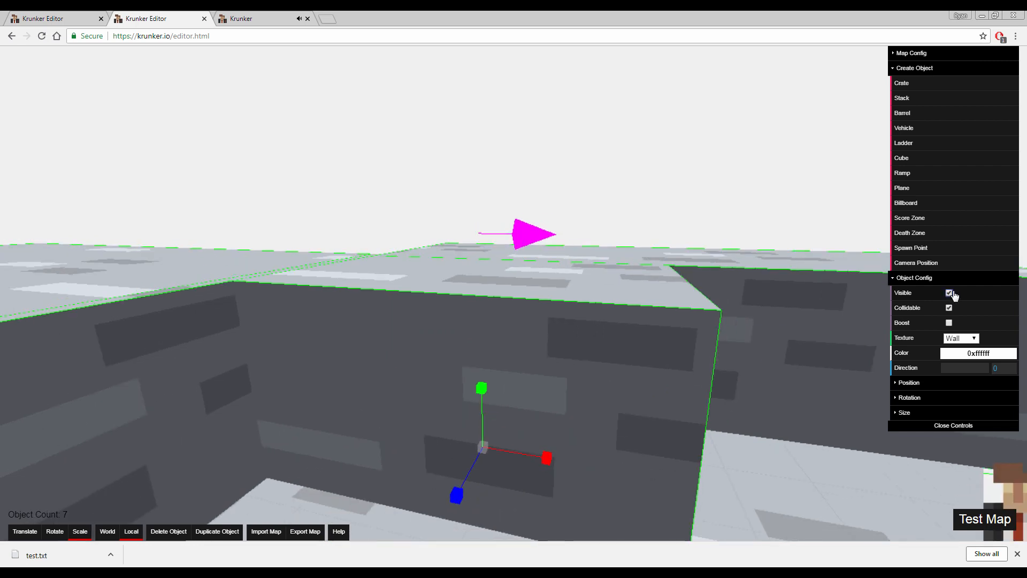
Switch the ramp's Collidable option off and back on, and its Boost option on and back off
{"action": "left_click", "coordinate": [949, 308]}
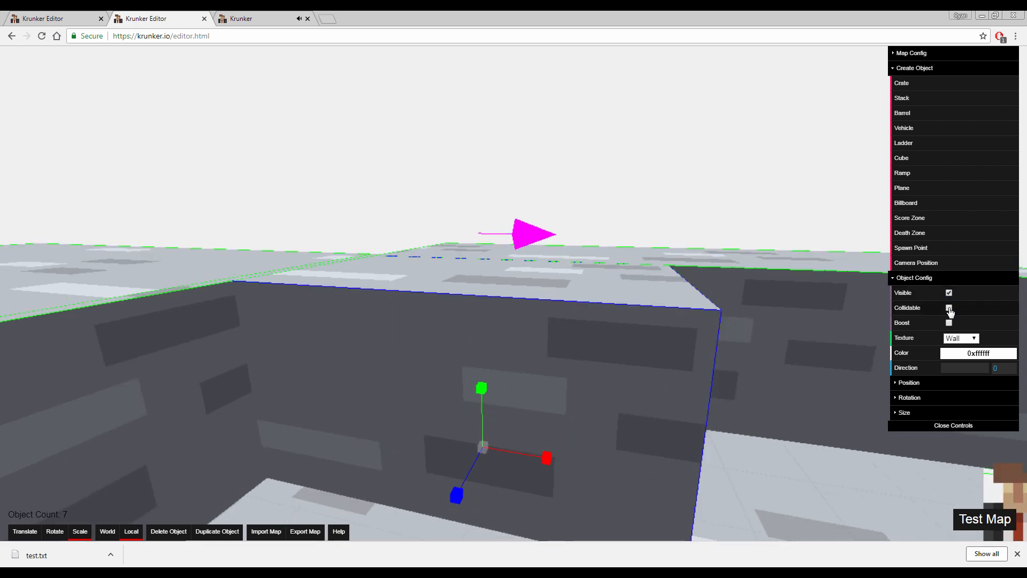
{"action": "key", "text": "d"}
{"action": "right_click_drag", "start_coordinate": [618, 339], "coordinate": [618, 340]}
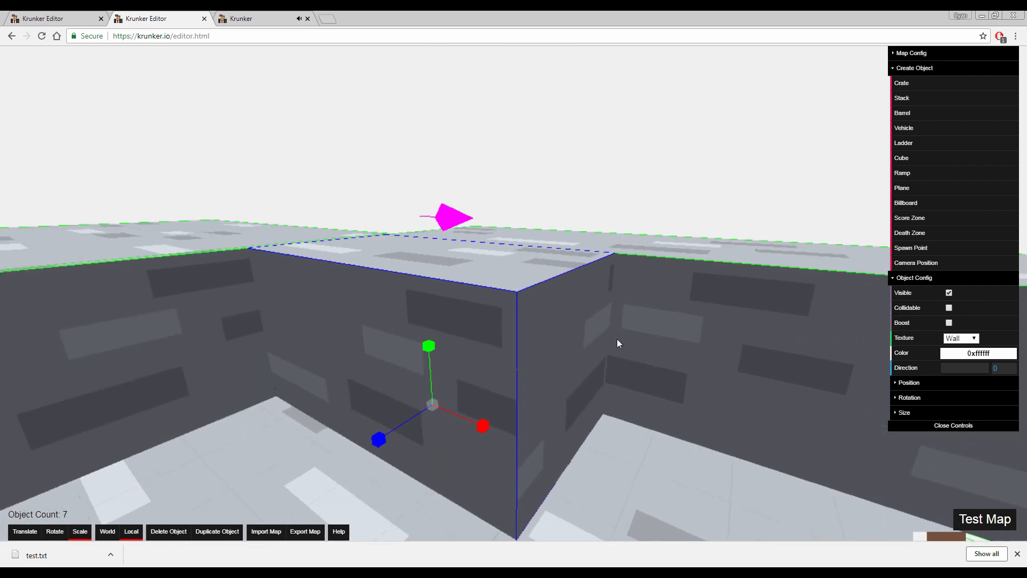
{"action": "key", "text": "a"}
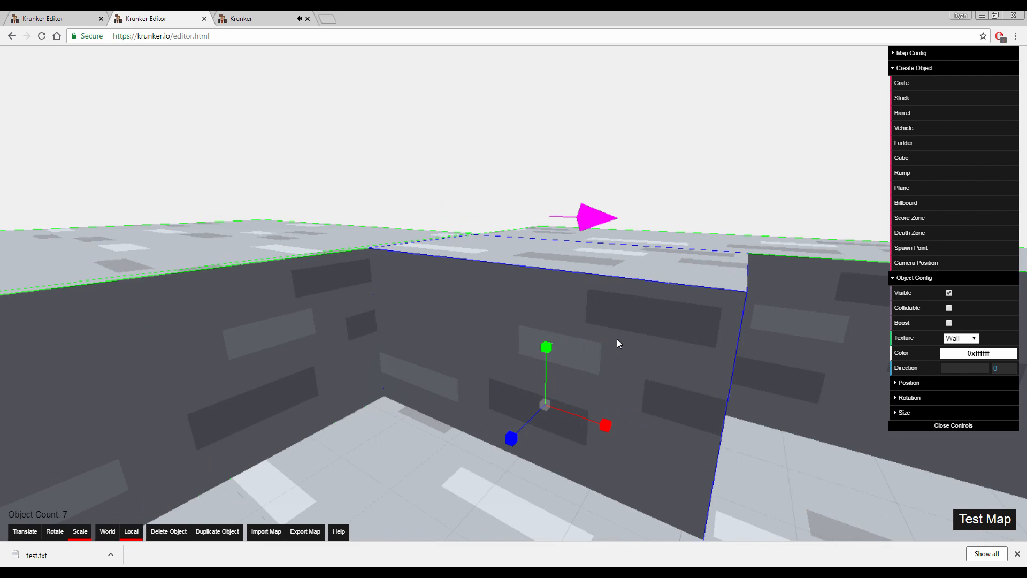
{"action": "left_click", "coordinate": [949, 308]}
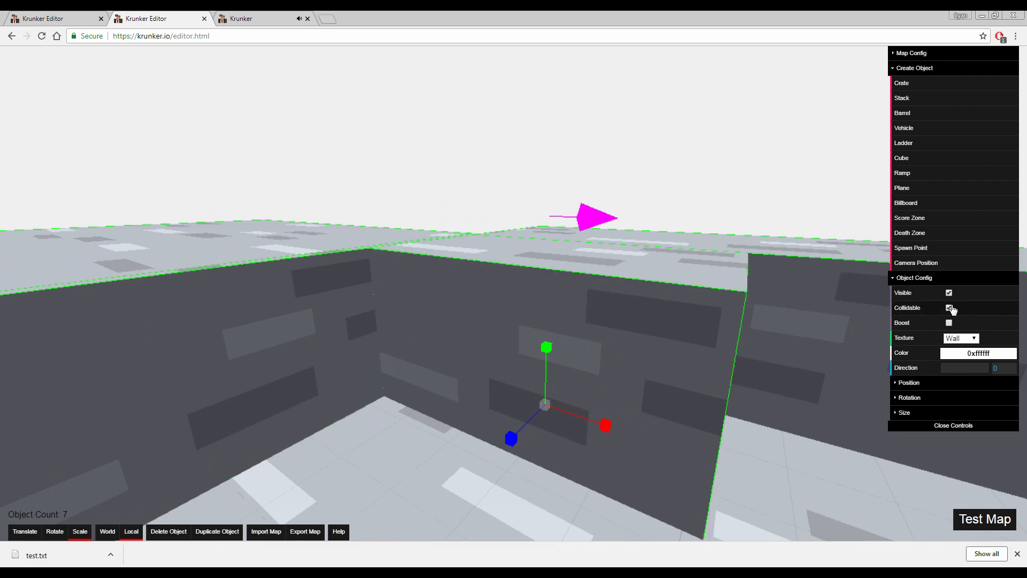
{"action": "left_click", "coordinate": [949, 323]}
{"action": "left_click", "coordinate": [950, 323]}
Set the texture of the map's main floor to Dirt
{"action": "key", "text": "s"}
{"action": "right_click_drag", "start_coordinate": [701, 370], "coordinate": [749, 383]}
{"action": "left_click", "coordinate": [702, 370]}
{"action": "right_click_drag", "start_coordinate": [580, 275], "coordinate": [706, 276]}
{"action": "key", "text": "s"}
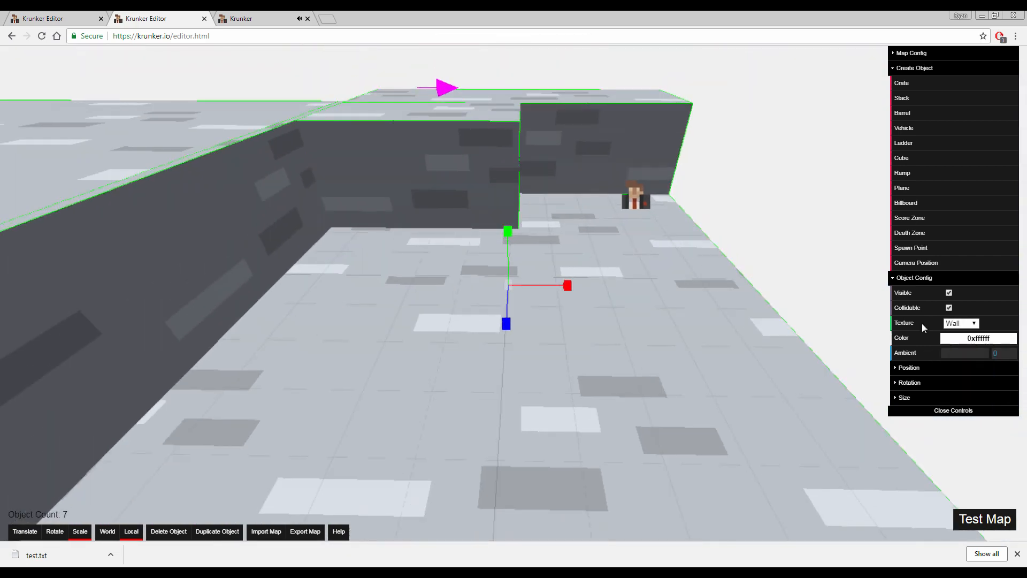
{"action": "left_click", "coordinate": [961, 323]}
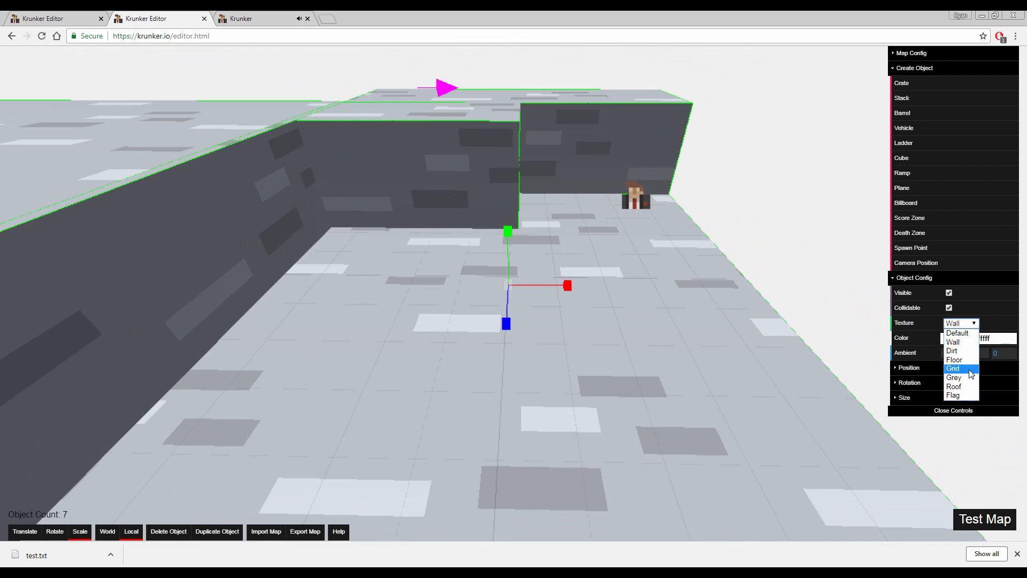
{"action": "left_click", "coordinate": [958, 351]}
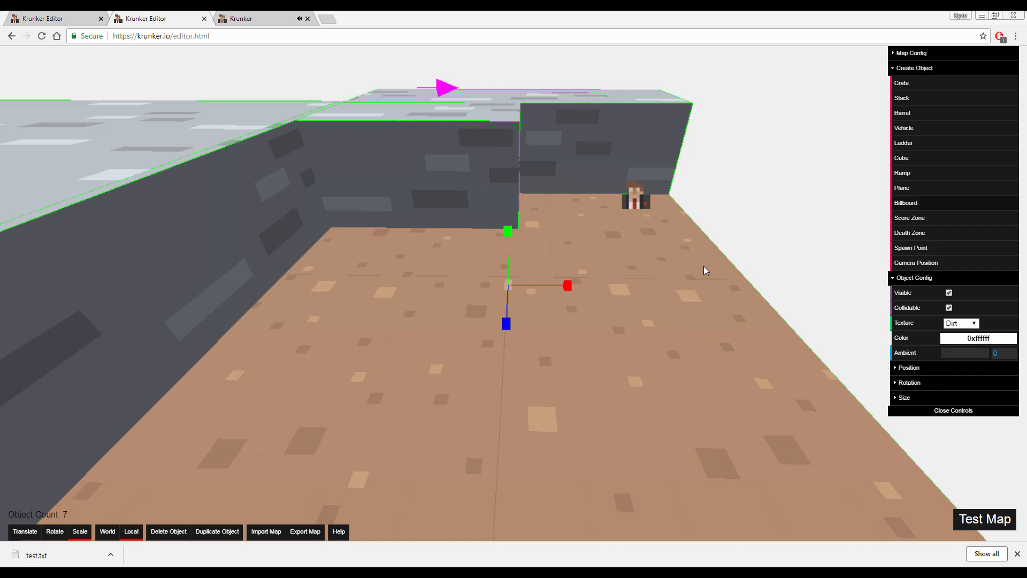
Duplicate the stone wall behind the spawn point and move the copy to the opposite side of the dirt floor
{"action": "key", "text": "d"}
{"action": "right_click_drag", "start_coordinate": [704, 290], "coordinate": [562, 290]}
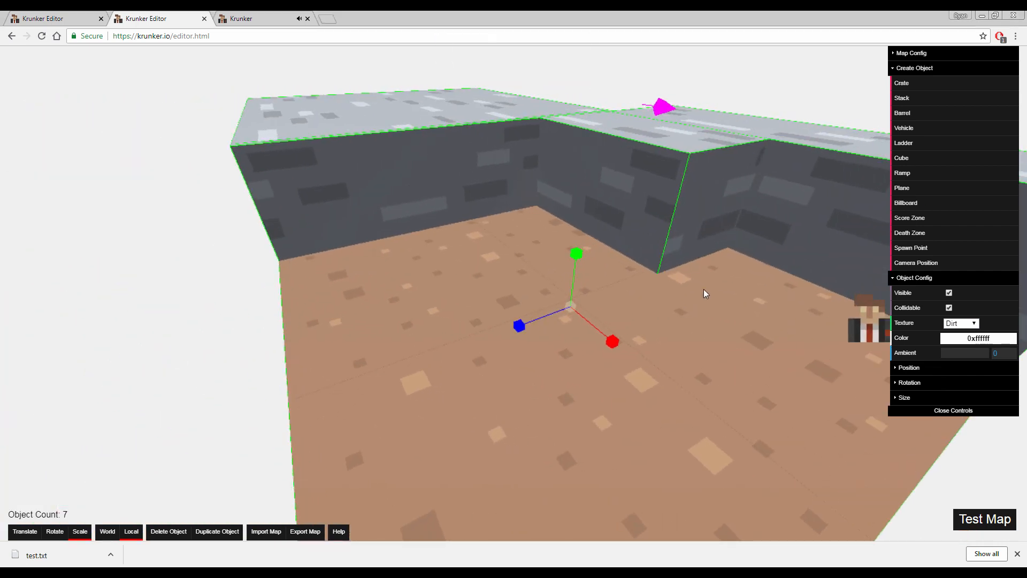
{"action": "key", "text": "s"}
{"action": "key", "text": "d"}
{"action": "left_click", "coordinate": [676, 294]}
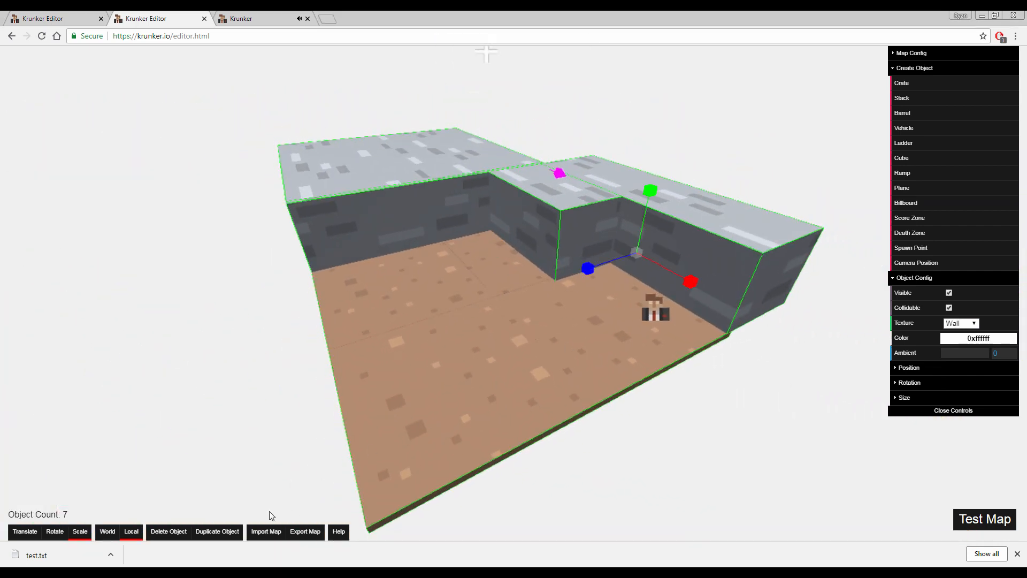
{"action": "left_click", "coordinate": [238, 533]}
{"action": "left_click_drag", "start_coordinate": [571, 281], "coordinate": [155, 435]}
Duplicate the wide raised platform behind the back wall, then delete both the copy and the original
{"action": "left_click", "coordinate": [332, 182]}
{"action": "right_click_drag", "start_coordinate": [332, 182], "coordinate": [406, 203]}
{"action": "key", "text": "a"}
{"action": "key", "text": "s"}
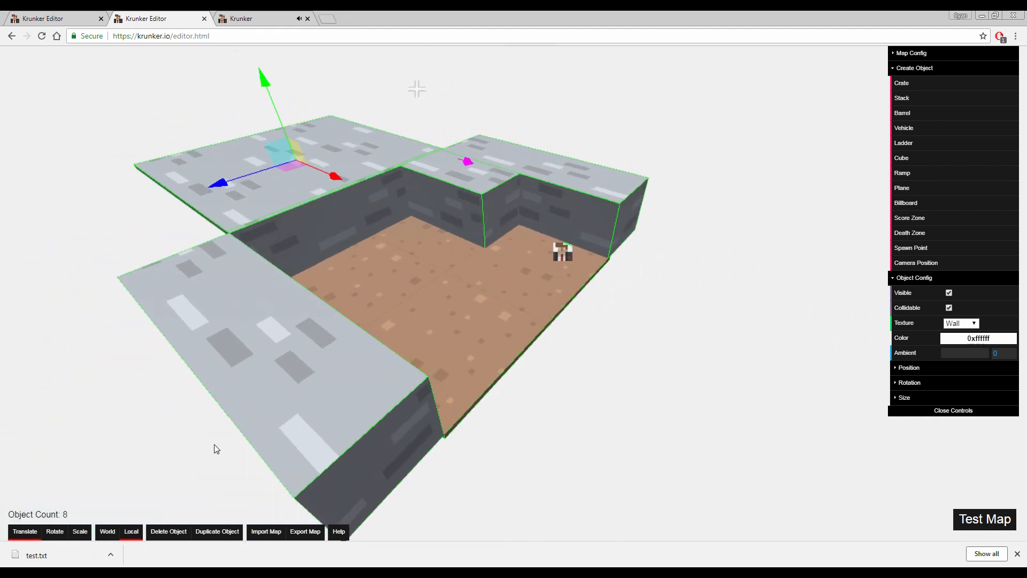
{"action": "left_click", "coordinate": [219, 529]}
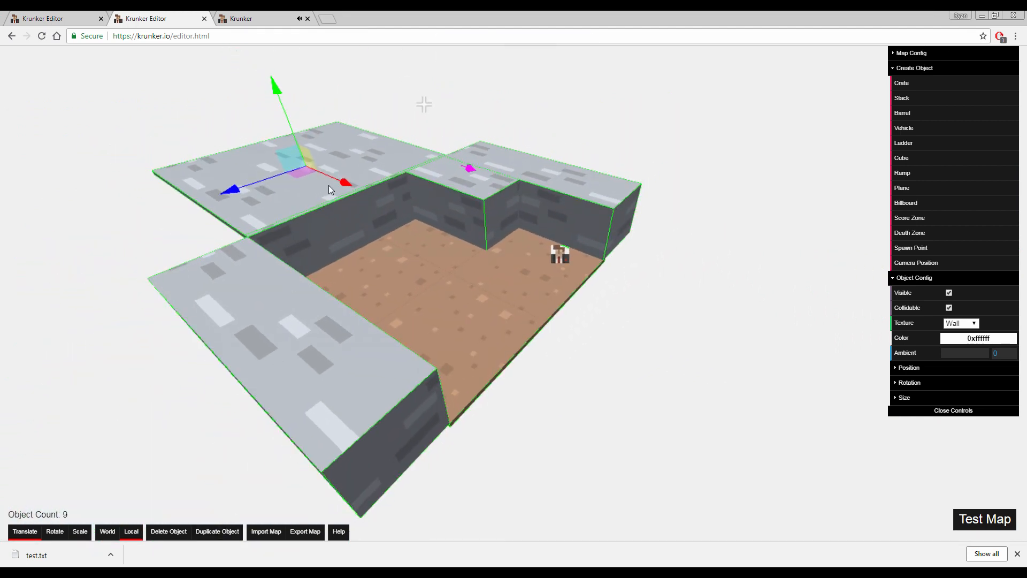
{"action": "key", "text": "Delete"}
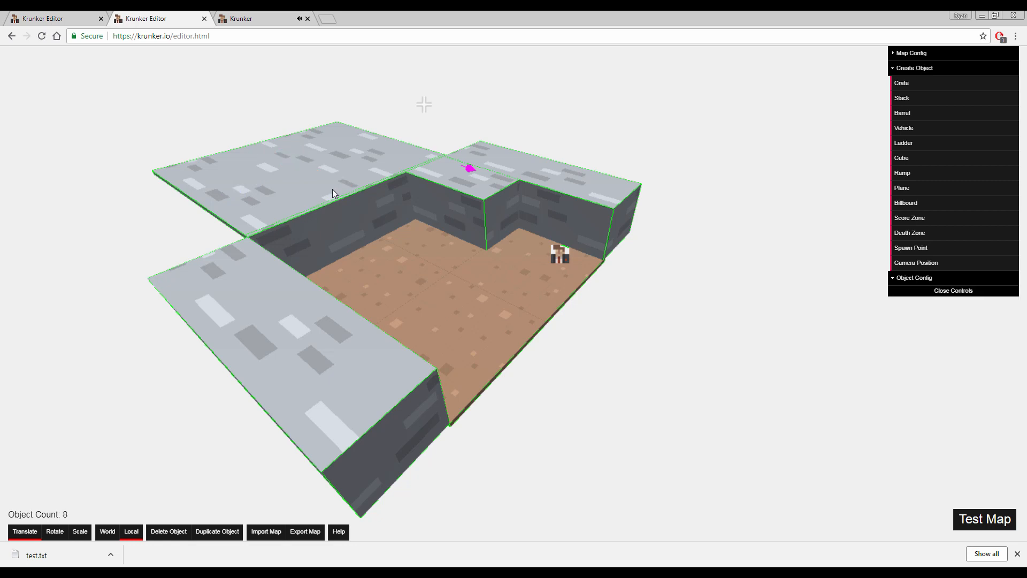
{"action": "left_click", "coordinate": [328, 188]}
{"action": "key", "text": "Delete"}
Duplicate the back wall and move the copy across the dirt floor to the open side facing it
{"action": "left_click", "coordinate": [347, 211]}
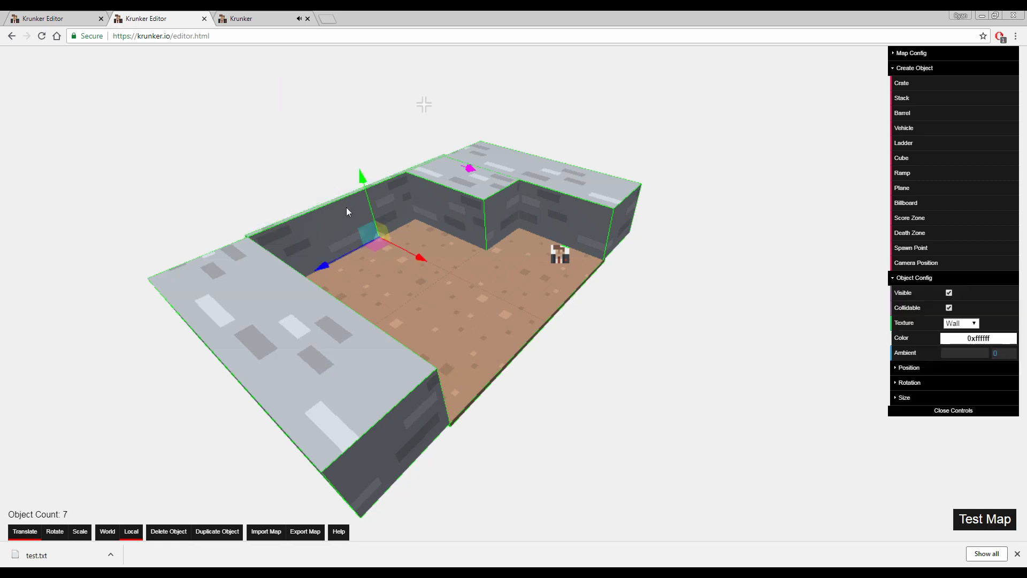
{"action": "left_click_drag", "start_coordinate": [402, 249], "coordinate": [716, 481]}
{"action": "left_click", "coordinate": [228, 531]}
{"action": "left_click_drag", "start_coordinate": [769, 506], "coordinate": [754, 502]}
{"action": "key", "text": "w"}
{"action": "right_click_drag", "start_coordinate": [754, 502], "coordinate": [744, 450]}
{"action": "key", "text": "w"}
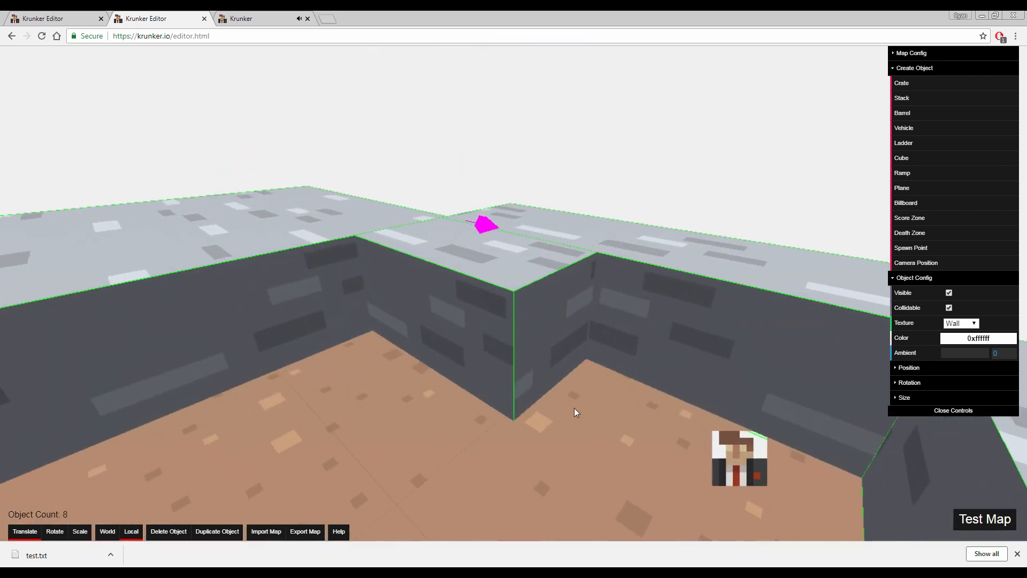
Select the ramp and examine it up close together with its object settings
{"action": "left_click", "coordinate": [525, 343]}
{"action": "key", "text": "a"}
{"action": "key", "text": "w"}
{"action": "right_click_drag", "start_coordinate": [525, 343], "coordinate": [543, 321]}
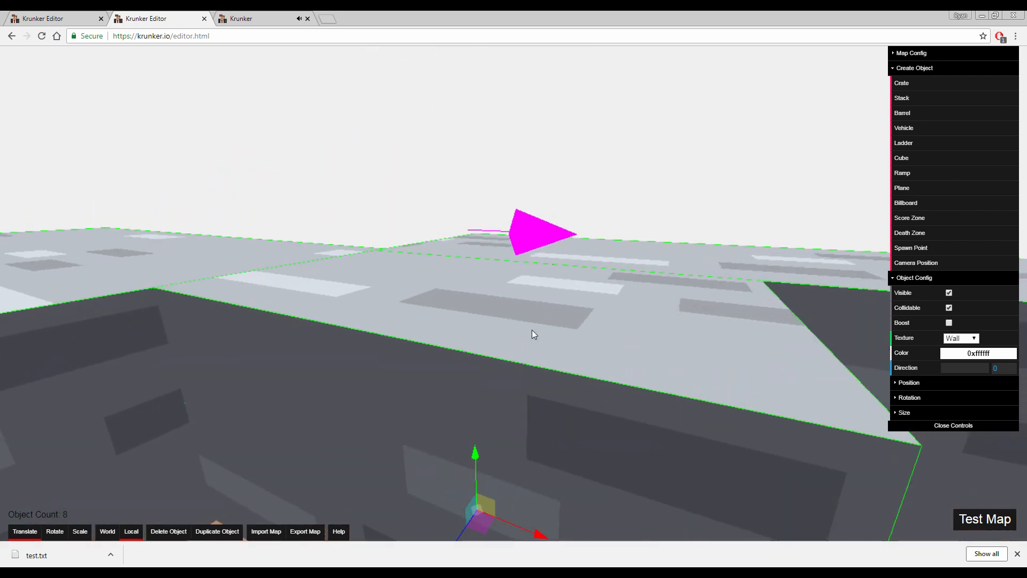
{"action": "key", "text": "s"}
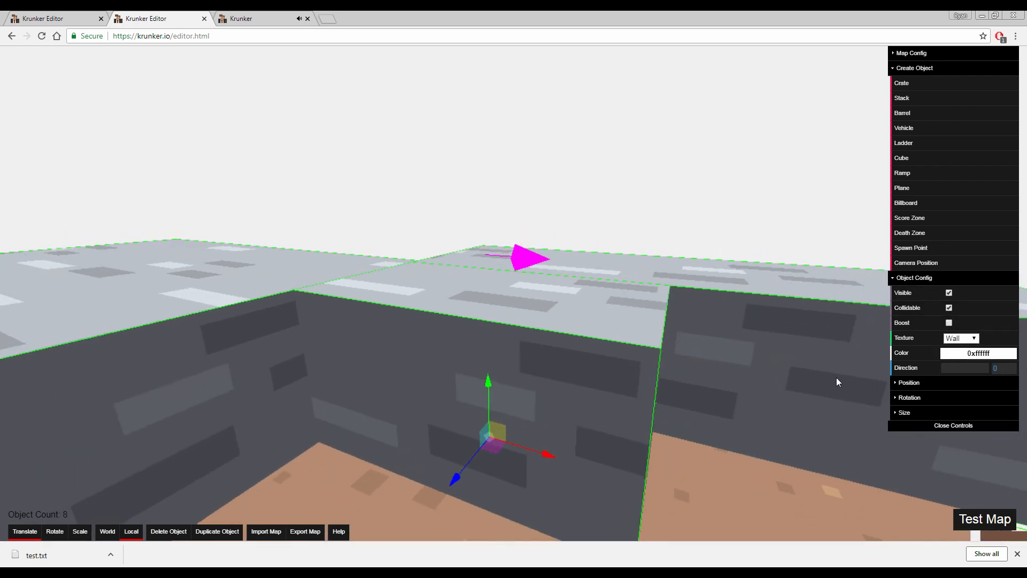
Set the dirt floor's color to dark red, 0x5c2b2b
{"action": "key", "text": "s"}
{"action": "right_click_drag", "start_coordinate": [690, 419], "coordinate": [689, 419]}
{"action": "left_click", "coordinate": [689, 418]}
{"action": "mouse_move", "coordinate": [950, 336]}
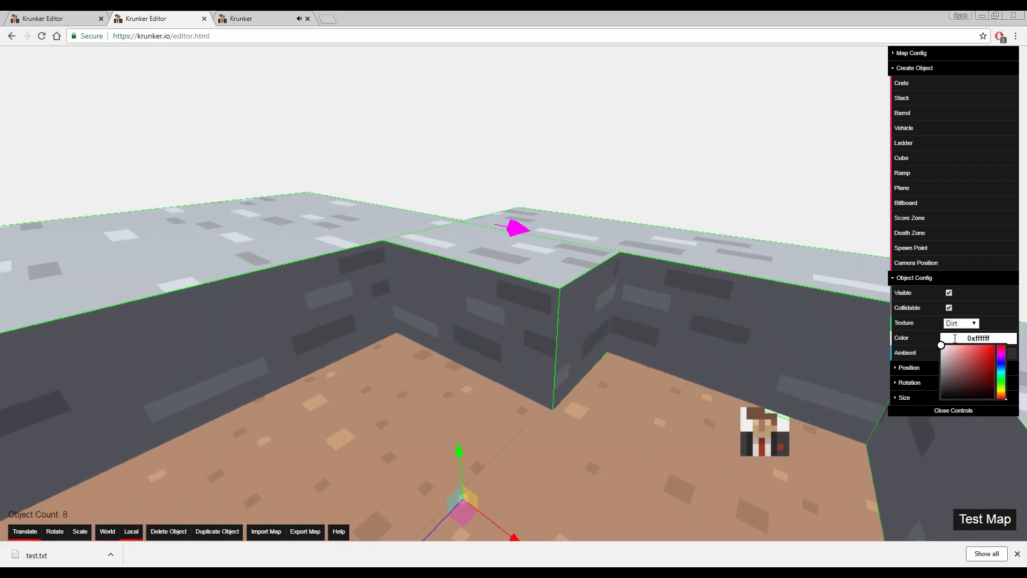
{"action": "left_click_drag", "start_coordinate": [956, 367], "coordinate": [914, 323]}
{"action": "right_click_drag", "start_coordinate": [718, 332], "coordinate": [741, 336]}
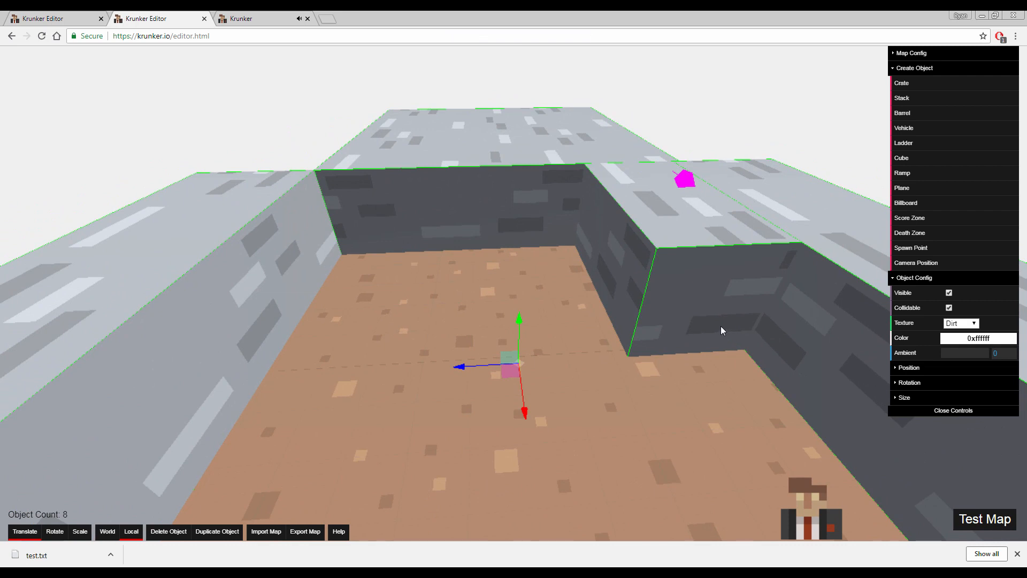
{"action": "mouse_move", "coordinate": [980, 338]}
{"action": "left_click", "coordinate": [971, 384]}
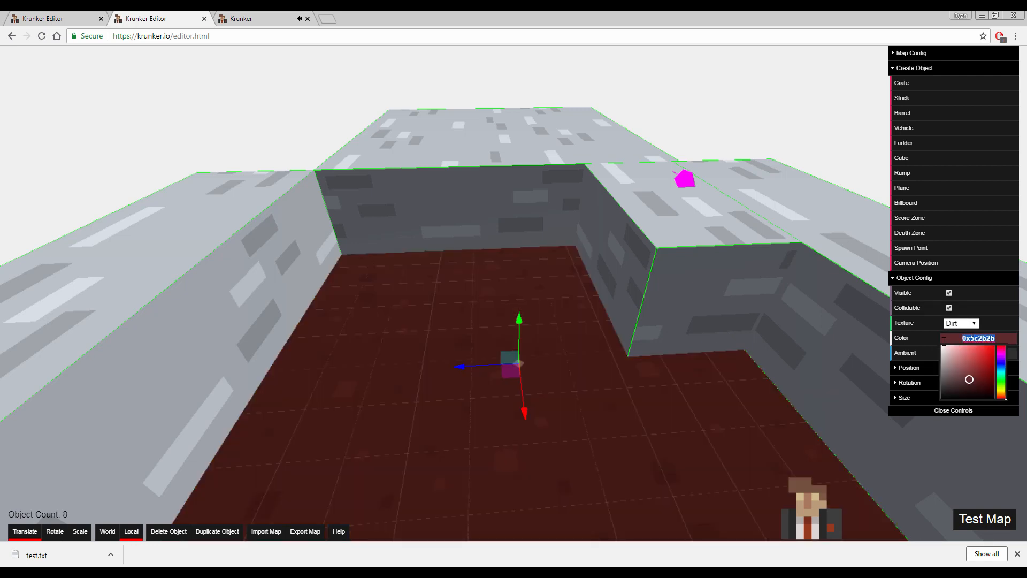
Try to paste the floor's color code 0x5c2b2b into the back wall's color value
{"action": "left_click", "coordinate": [512, 215]}
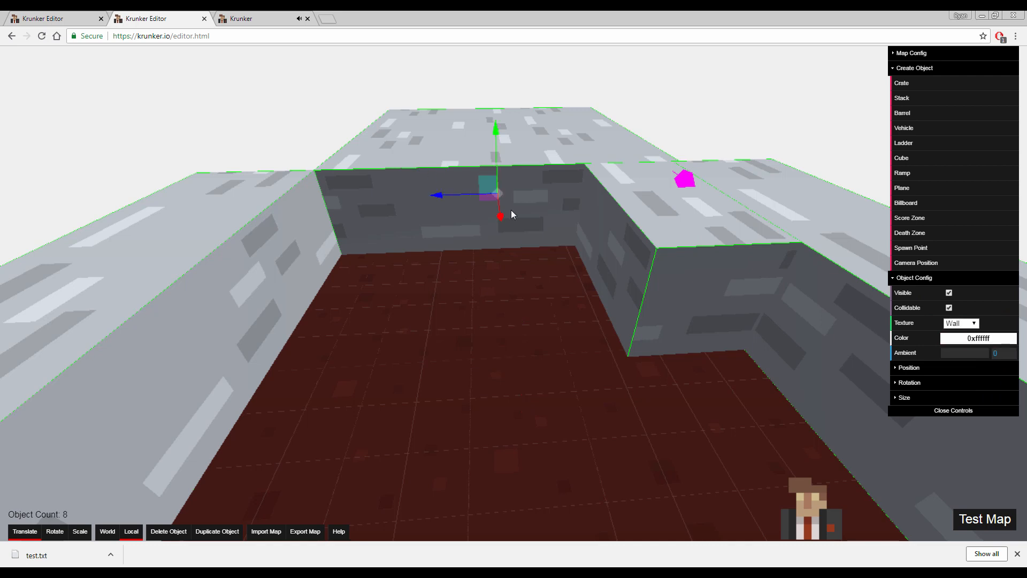
{"action": "mouse_move", "coordinate": [981, 337]}
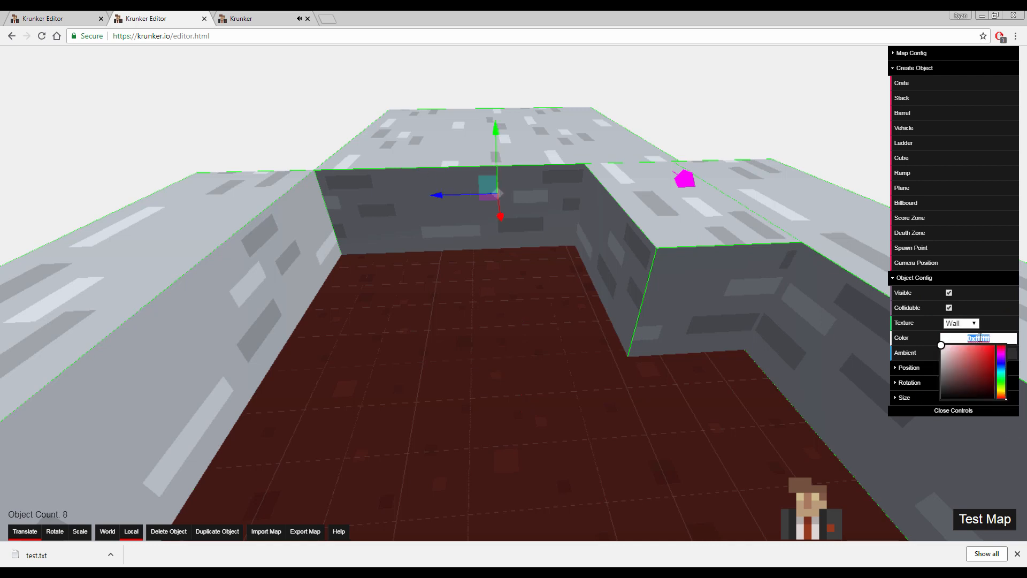
{"action": "type", "text": "0x5c2b2b"}
Reset the dirt floor's color to white
{"action": "left_click", "coordinate": [589, 427]}
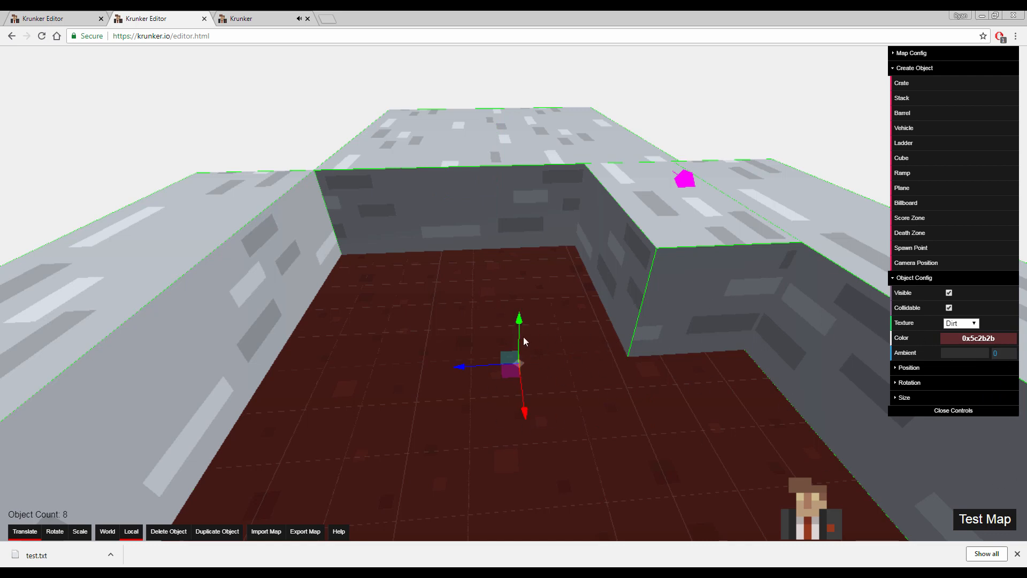
{"action": "mouse_move", "coordinate": [987, 338]}
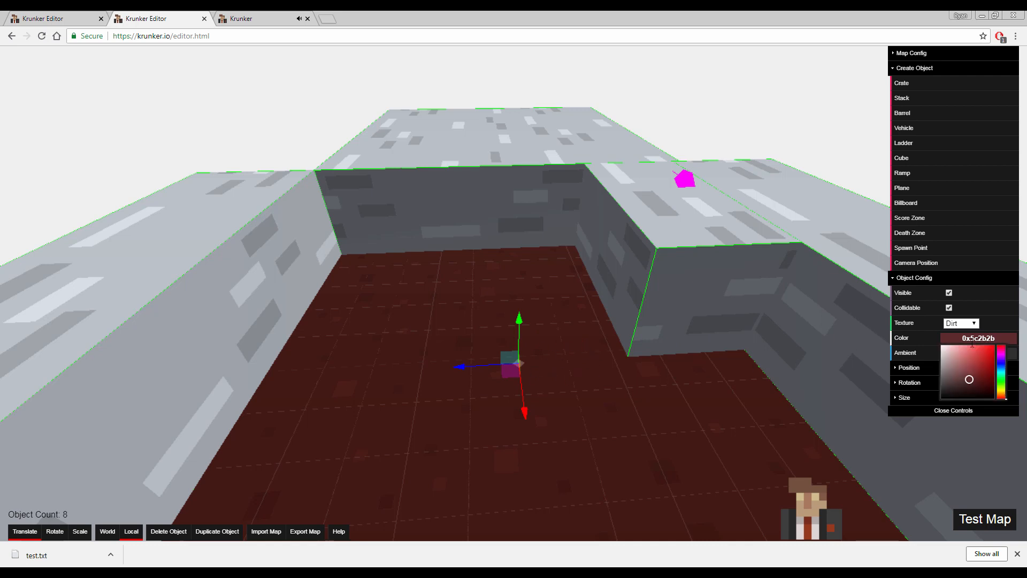
{"action": "left_click_drag", "start_coordinate": [957, 365], "coordinate": [845, 291]}
Set the Direction of the ramp with the magenta arrow to 2
{"action": "key", "text": "w"}
{"action": "right_click_drag", "start_coordinate": [576, 375], "coordinate": [577, 375]}
{"action": "key", "text": "w"}
{"action": "left_click", "coordinate": [493, 362]}
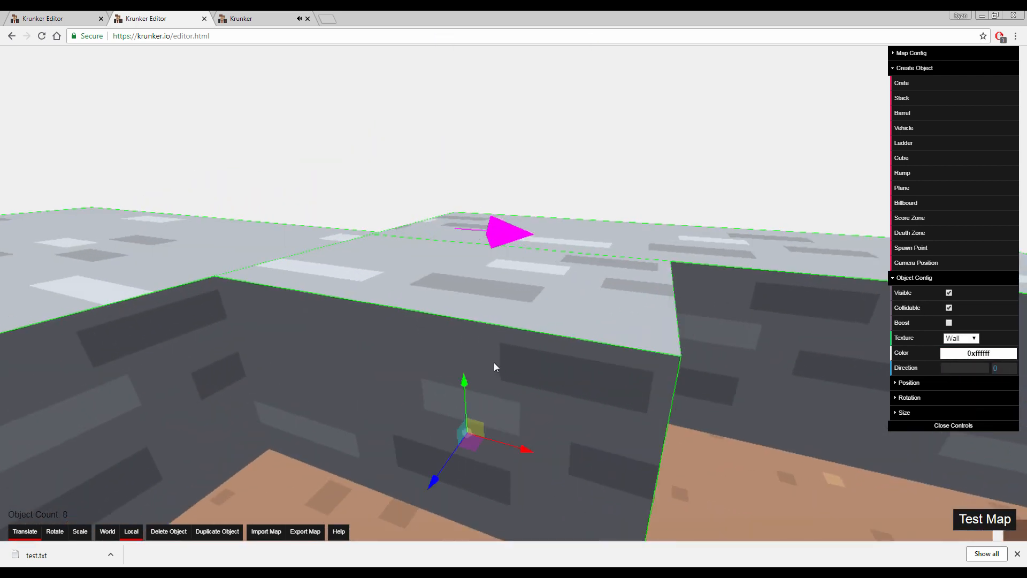
{"action": "right_click_drag", "start_coordinate": [493, 362], "coordinate": [493, 362]}
{"action": "key", "text": "s"}
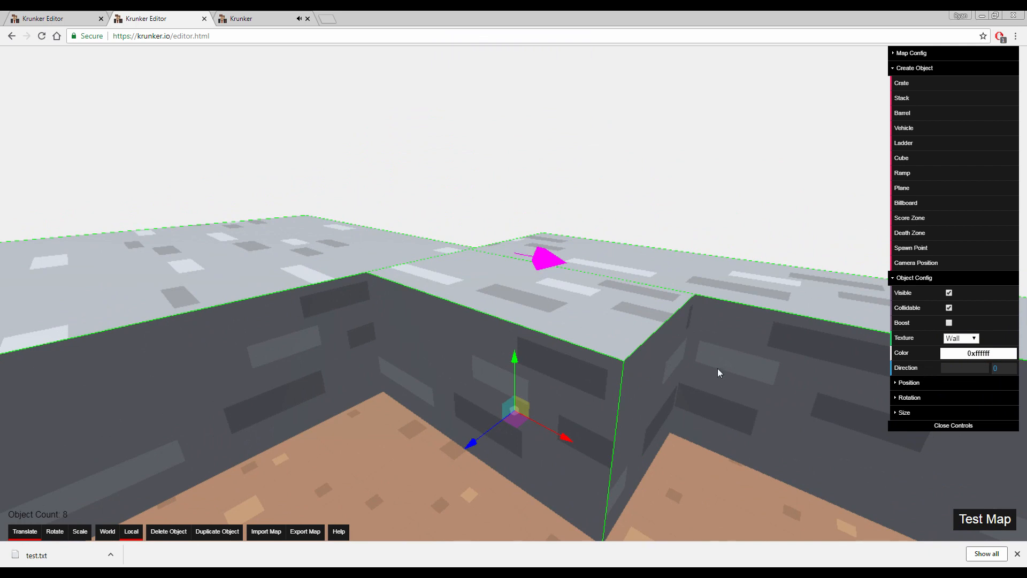
{"action": "right_click_drag", "start_coordinate": [587, 271], "coordinate": [586, 270]}
{"action": "key", "text": "a"}
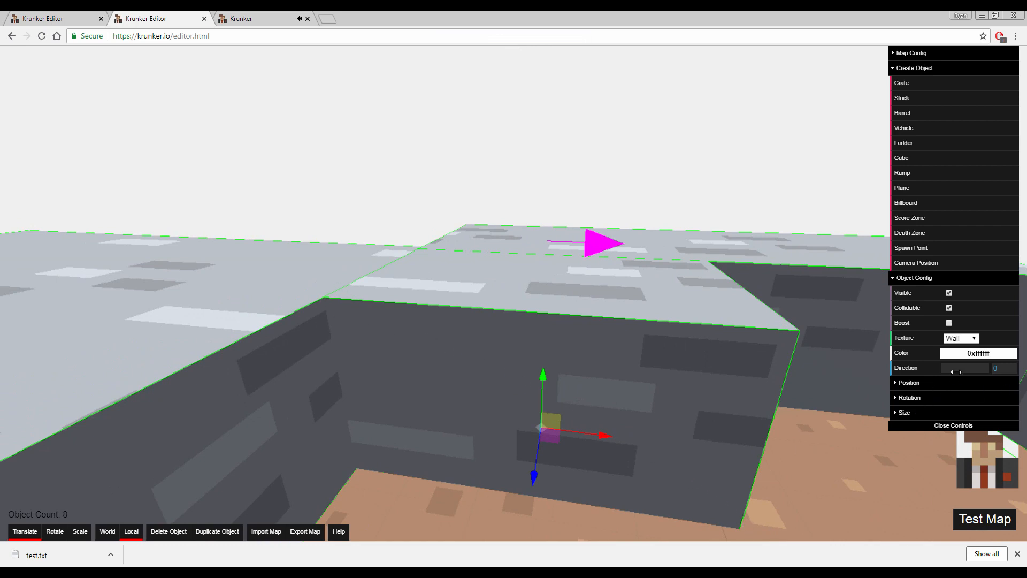
{"action": "mouse_move", "coordinate": [956, 371]}
{"action": "left_mouse_down"}
{"action": "mouse_move", "coordinate": [966, 369]}
{"action": "mouse_move", "coordinate": [936, 369]}
{"action": "mouse_move", "coordinate": [974, 369]}
{"action": "left_mouse_up"}
{"action": "key", "text": "d"}
{"action": "right_click_drag", "start_coordinate": [711, 343], "coordinate": [535, 364]}
{"action": "right_click_drag", "start_coordinate": [835, 303], "coordinate": [878, 418]}
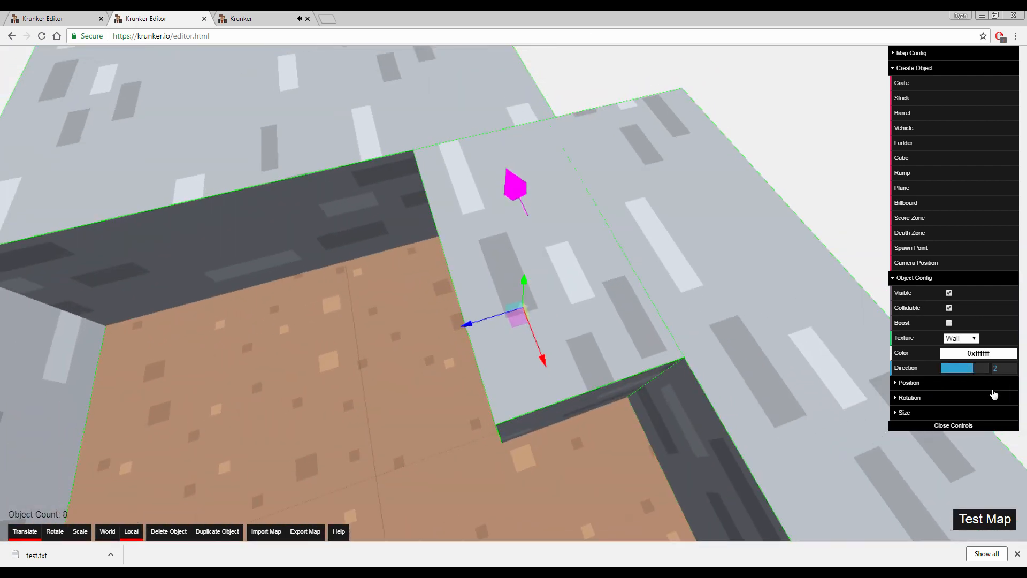
{"action": "mouse_move", "coordinate": [984, 367]}
{"action": "left_mouse_down"}
{"action": "mouse_move", "coordinate": [942, 369]}
{"action": "mouse_move", "coordinate": [972, 367]}
{"action": "left_mouse_up"}
{"action": "right_click_drag", "start_coordinate": [569, 348], "coordinate": [738, 327]}
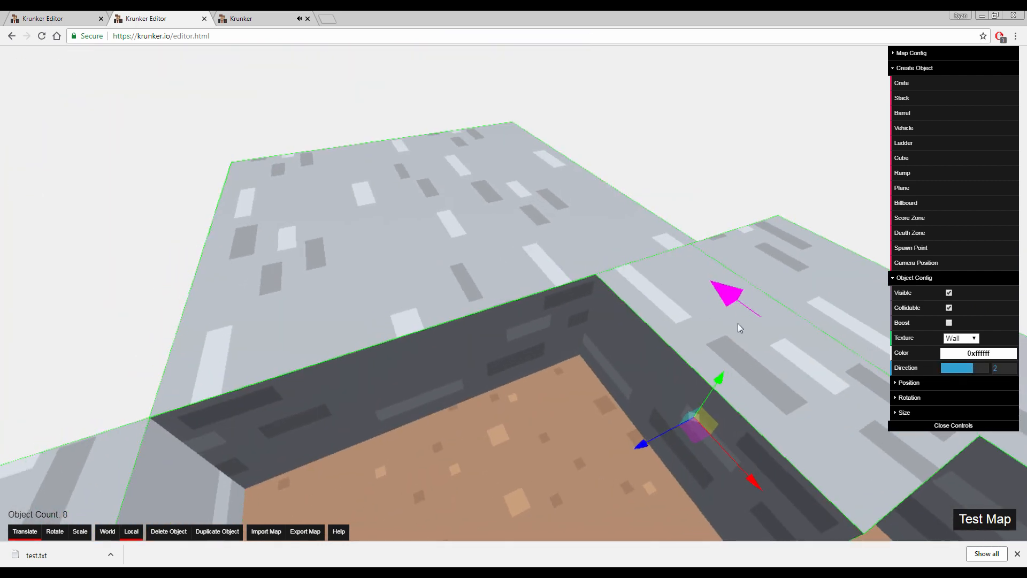
{"action": "right_click_drag", "start_coordinate": [669, 313], "coordinate": [779, 358]}
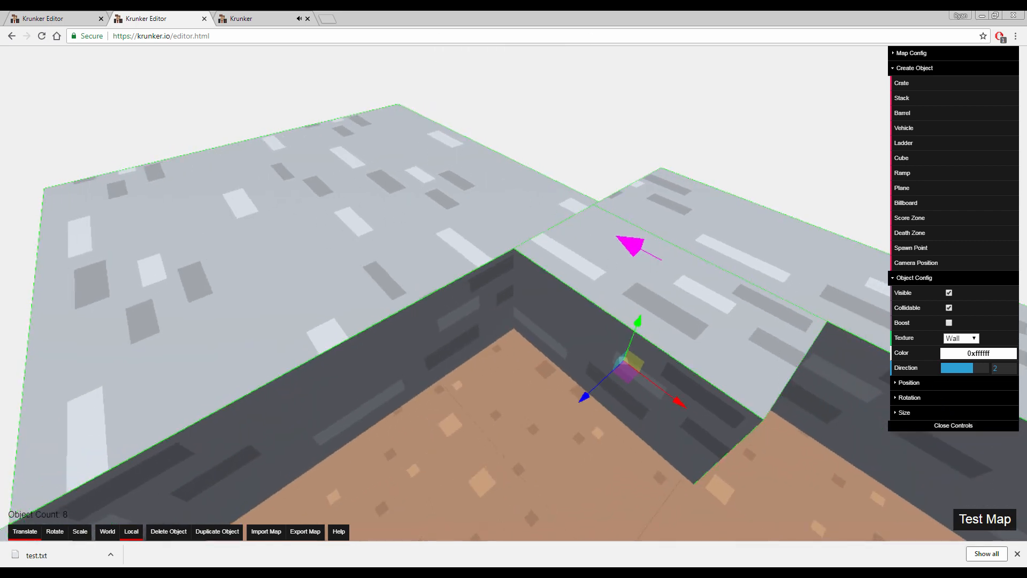
{"action": "mouse_move", "coordinate": [688, 374]}
{"action": "right_mouse_down"}
{"action": "mouse_move", "coordinate": [749, 369]}
{"action": "mouse_move", "coordinate": [642, 371]}
{"action": "mouse_move", "coordinate": [688, 374]}
{"action": "right_mouse_up"}
{"action": "key", "text": "a"}
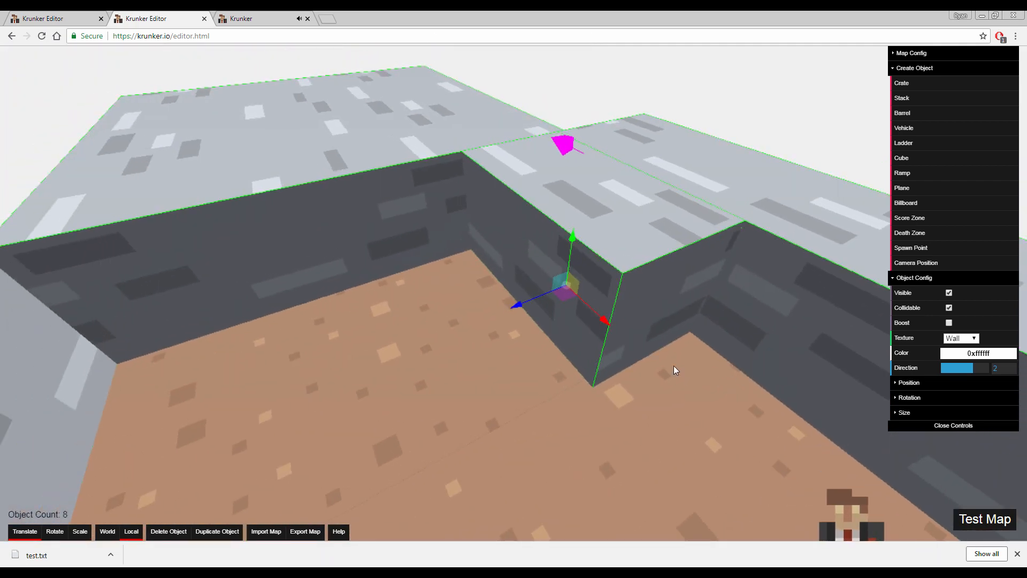
Try walking and jumping around the ramp and raised walls in the Krunker test game, and return to the map editor
{"action": "left_click", "coordinate": [267, 20]}
{"action": "left_click", "coordinate": [514, 291]}
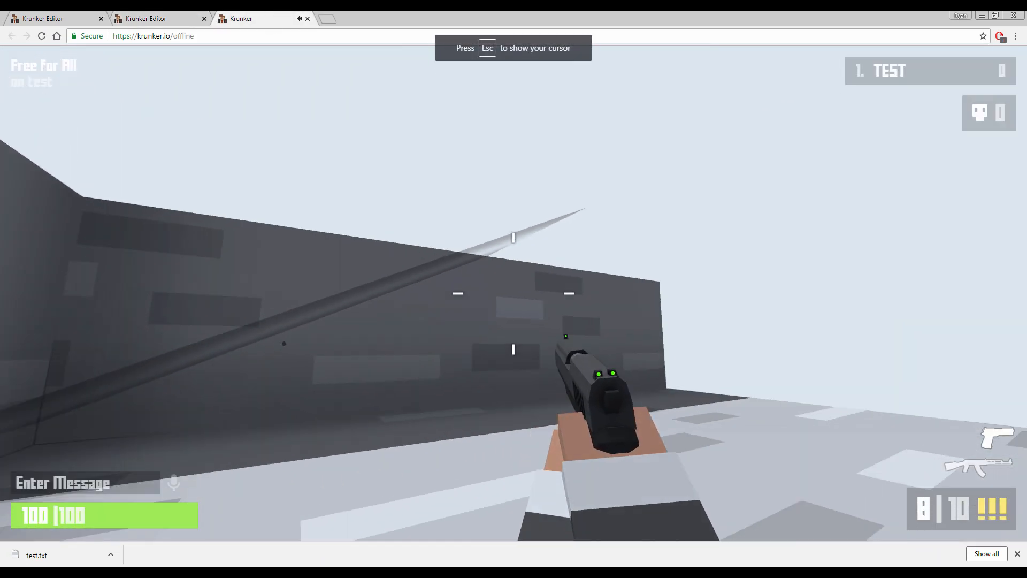
{"action": "key", "text": "w"}
{"action": "key", "text": "space"}
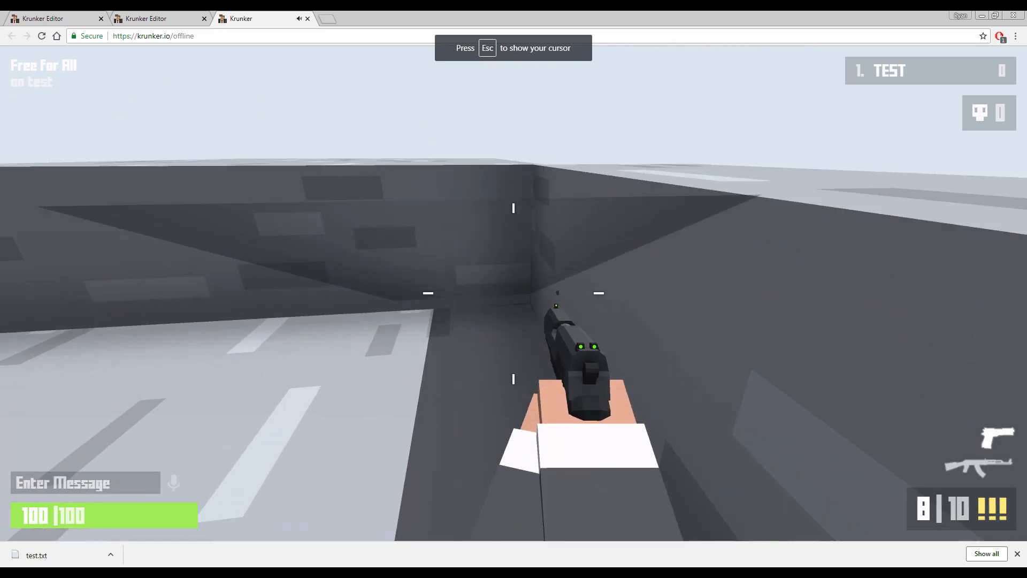
{"action": "key", "text": "w"}
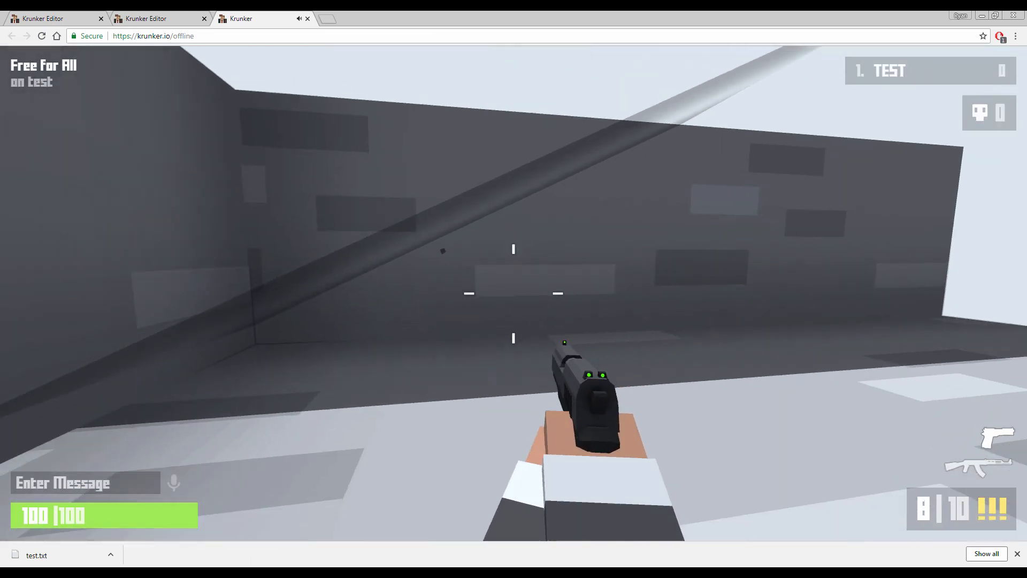
{"action": "key", "text": "w"}
{"action": "key", "text": "space"}
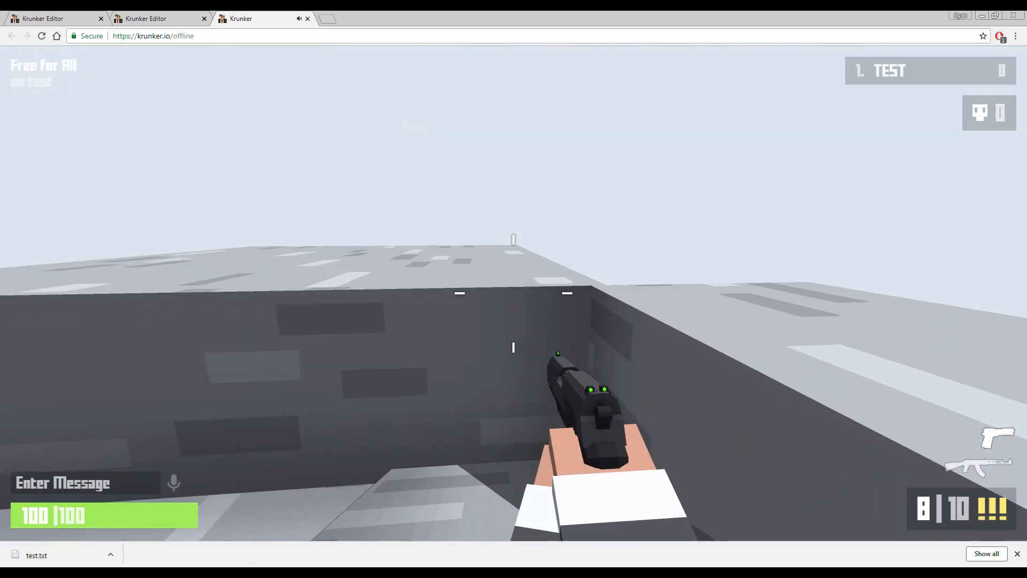
{"action": "key", "text": "w"}
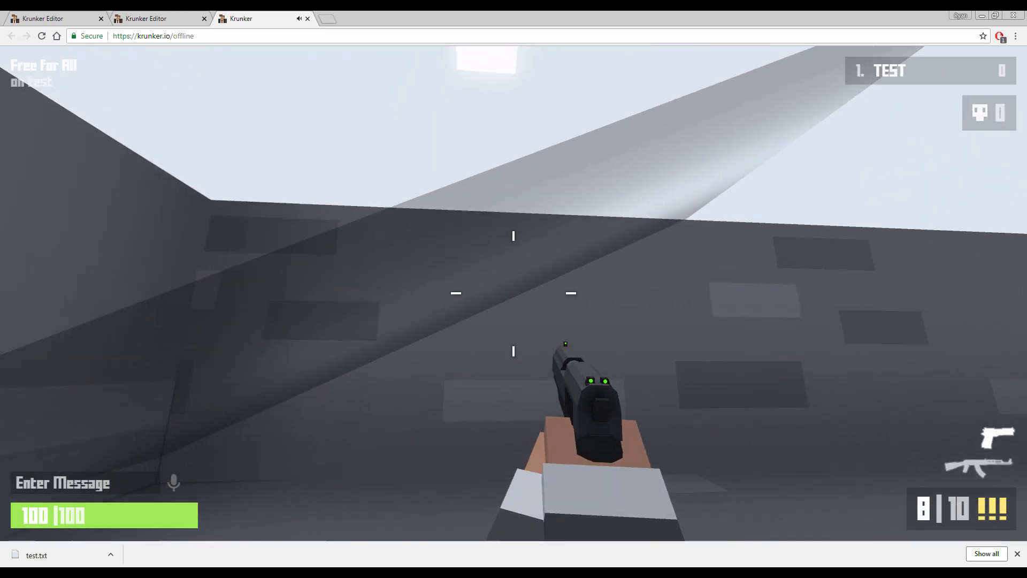
{"action": "key", "text": "s"}
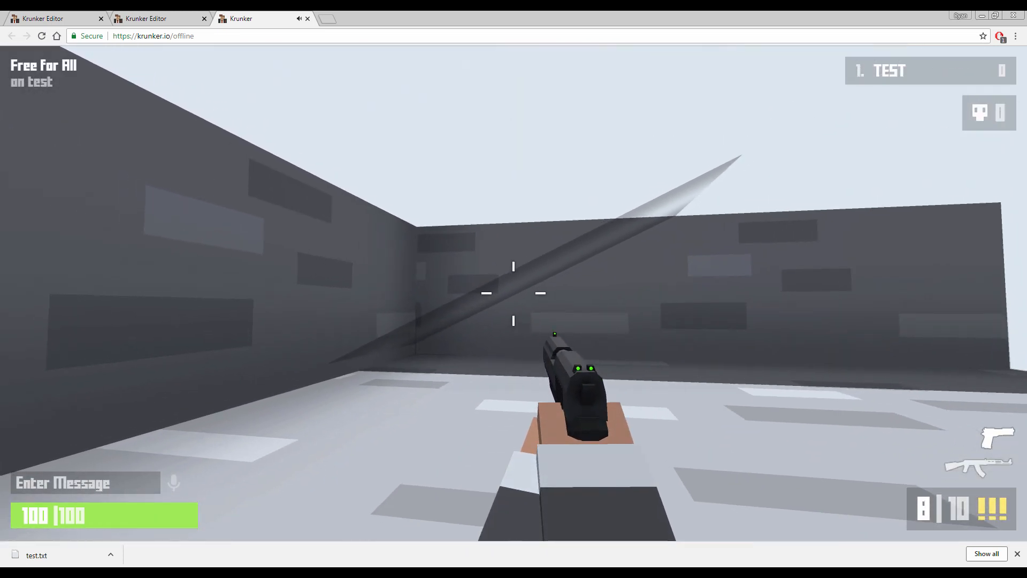
{"action": "key", "text": "w"}
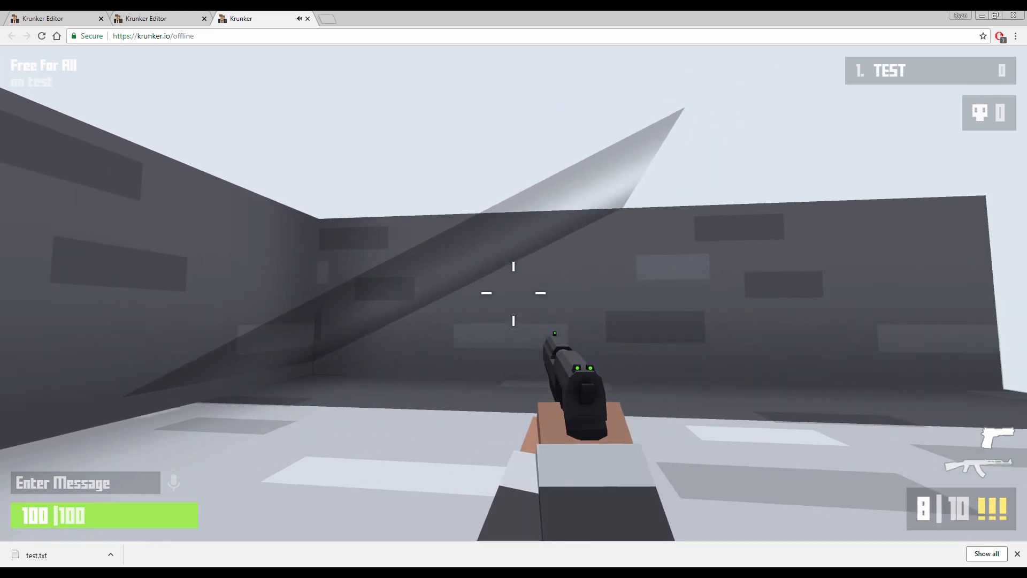
{"action": "key", "text": "Escape"}
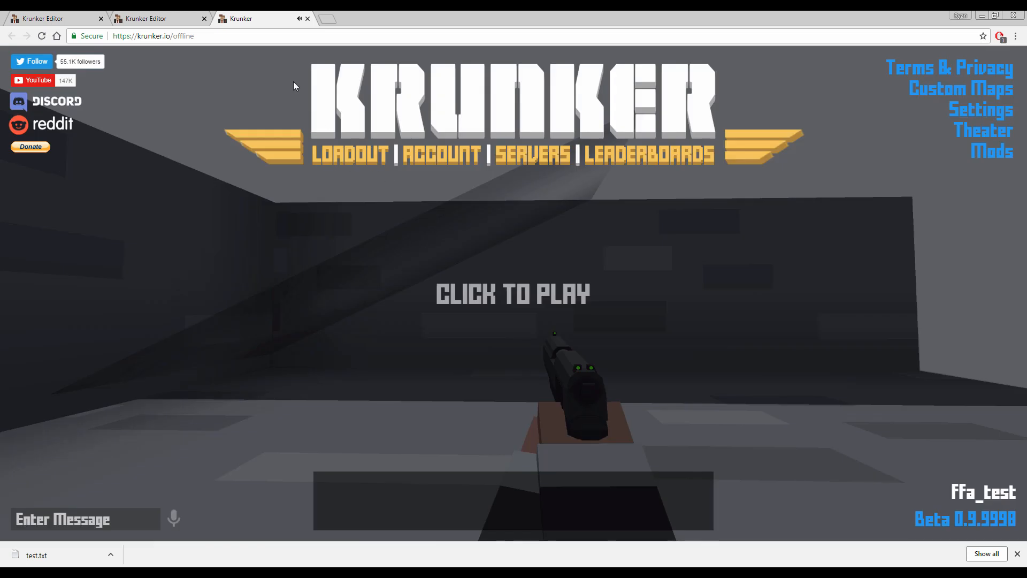
{"action": "left_click", "coordinate": [158, 18]}
{"action": "left_click", "coordinate": [542, 269]}
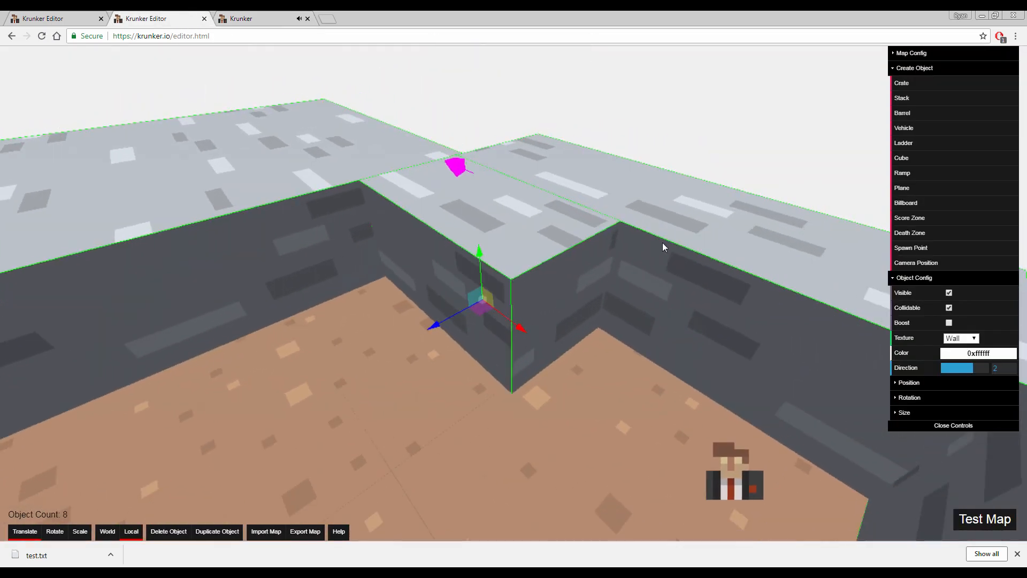
Duplicate the long wall behind the ramp and place the copy as a thin partition along the ramp's open side
{"action": "left_click", "coordinate": [663, 243]}
{"action": "key", "text": "s"}
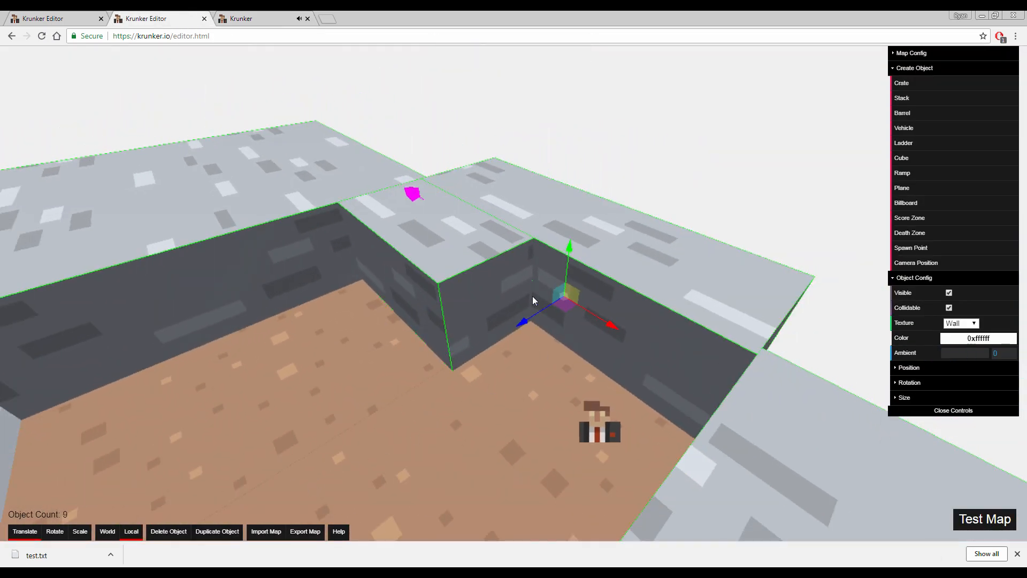
{"action": "left_click_drag", "start_coordinate": [523, 323], "coordinate": [605, 311]}
{"action": "key", "text": "3"}
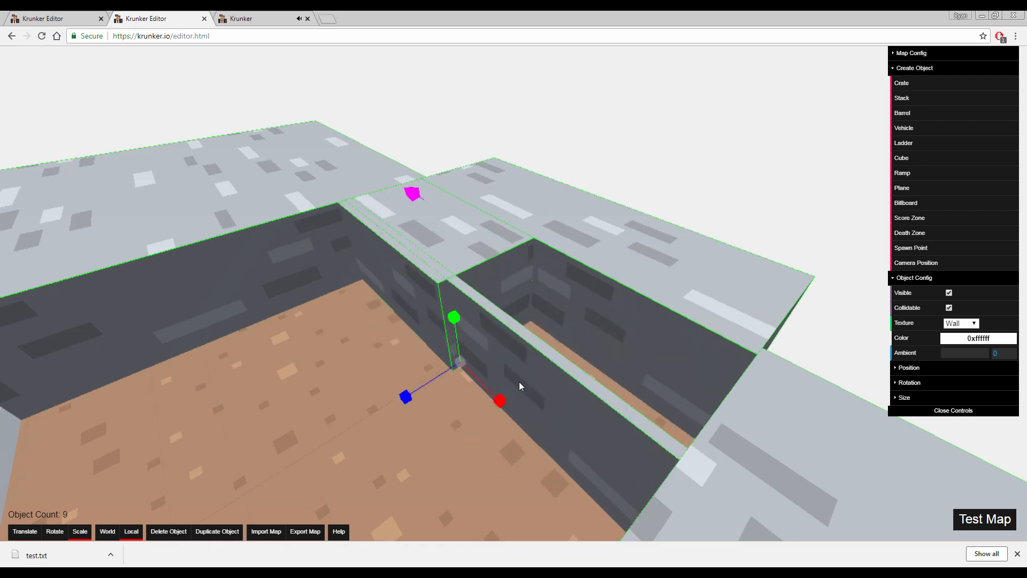
Shorten the thin wall to the ramp's length and line it up flush with the ramp's open side
{"action": "left_click_drag", "start_coordinate": [500, 400], "coordinate": [378, 267]}
{"action": "key", "text": "1"}
{"action": "left_click_drag", "start_coordinate": [482, 381], "coordinate": [369, 346]}
{"action": "key", "text": "a"}
{"action": "right_click_drag", "start_coordinate": [370, 346], "coordinate": [513, 299]}
{"action": "left_click_drag", "start_coordinate": [600, 418], "coordinate": [651, 417]}
{"action": "key", "text": "3"}
{"action": "key", "text": "1"}
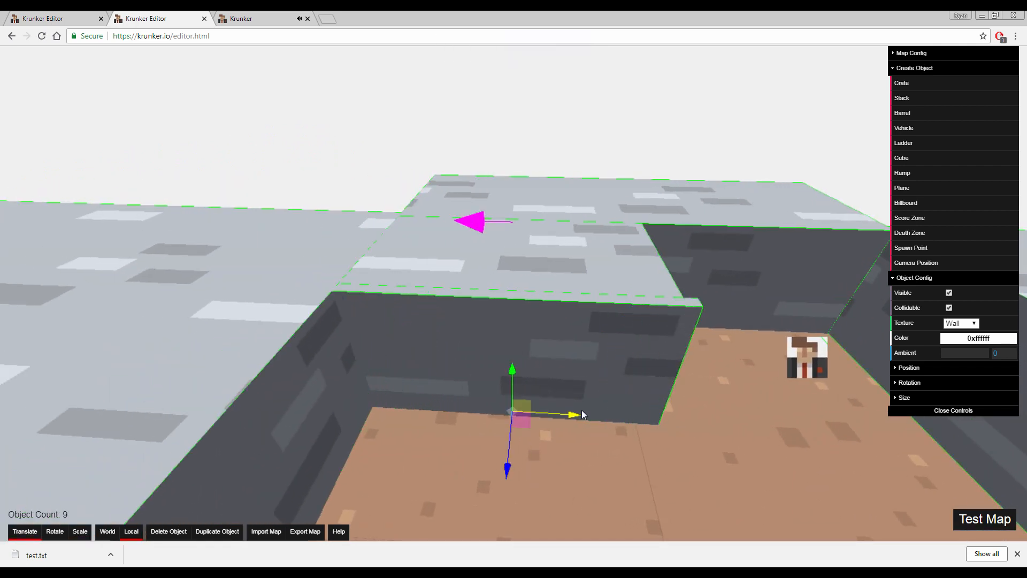
{"action": "left_click_drag", "start_coordinate": [567, 413], "coordinate": [560, 415]}
{"action": "mouse_move", "coordinate": [690, 311]}
{"action": "right_mouse_down"}
{"action": "mouse_move", "coordinate": [712, 303]}
{"action": "mouse_move", "coordinate": [578, 313]}
{"action": "mouse_move", "coordinate": [689, 314]}
{"action": "right_mouse_up"}
{"action": "key", "text": "d"}
Change the texture of the ramp with the magenta arrow to Dirt
{"action": "left_click", "coordinate": [619, 295]}
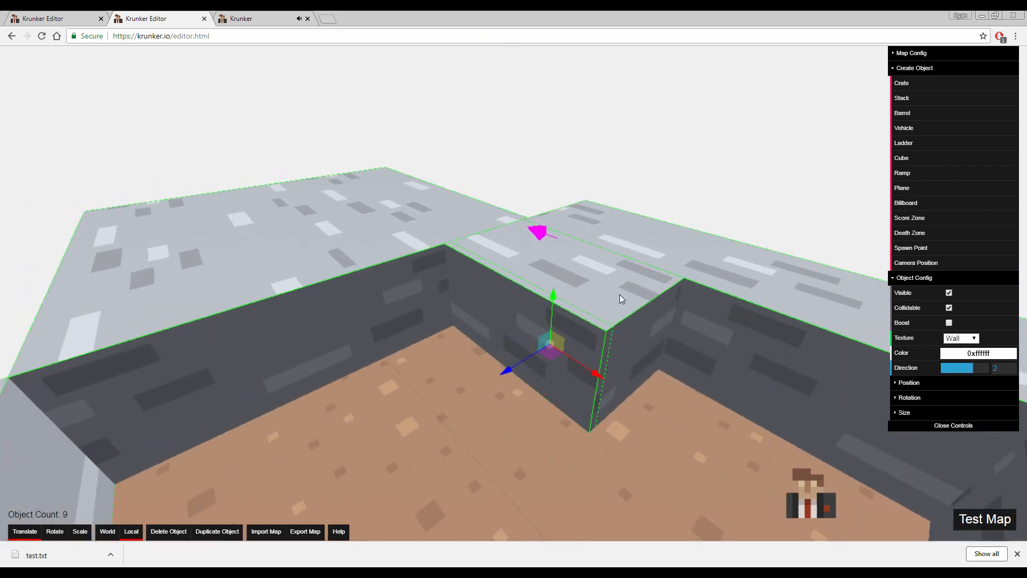
{"action": "left_click", "coordinate": [975, 339]}
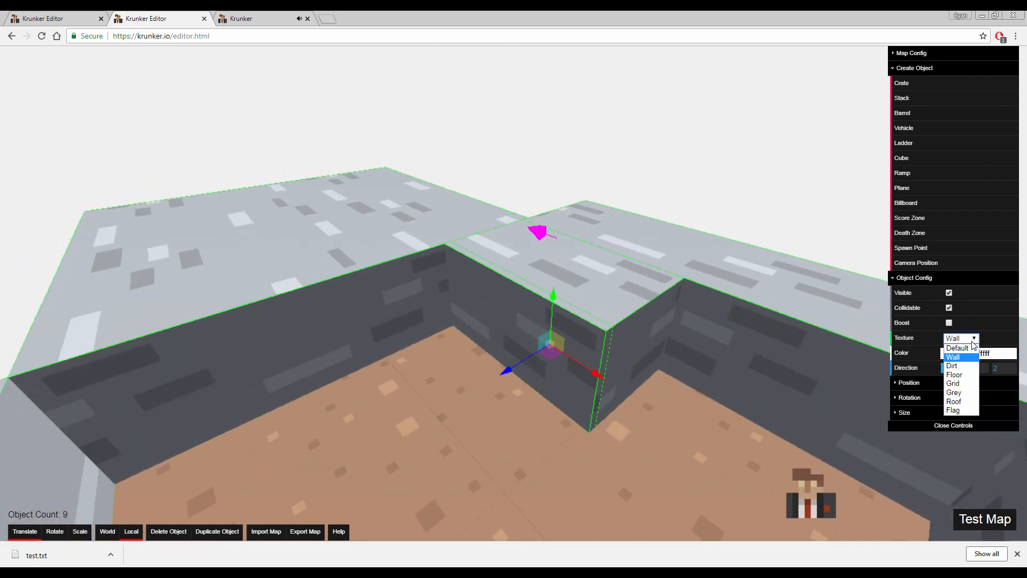
{"action": "left_click", "coordinate": [960, 366]}
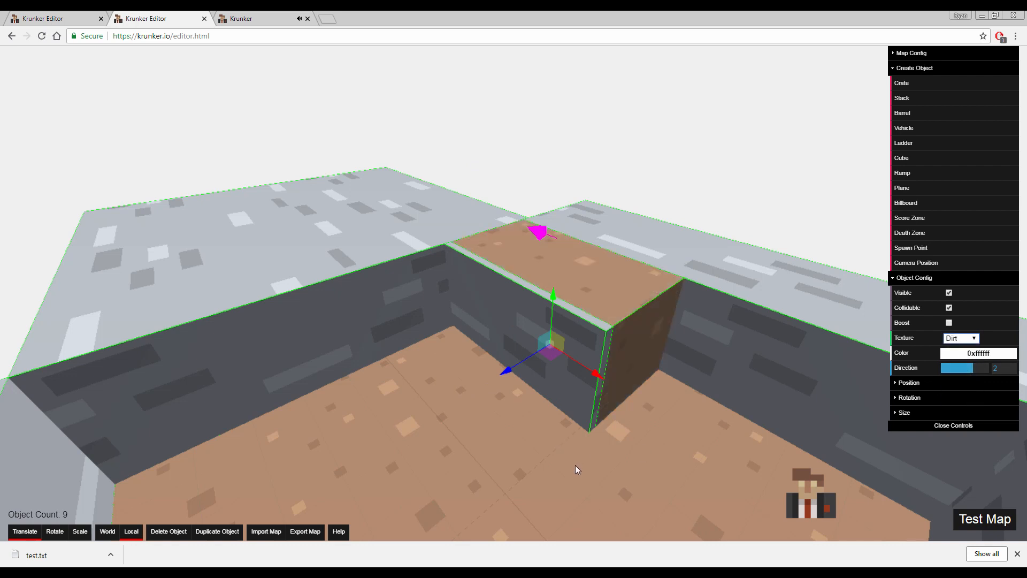
{"action": "right_click_drag", "start_coordinate": [485, 235], "coordinate": [498, 262]}
{"action": "left_click", "coordinate": [456, 292]}
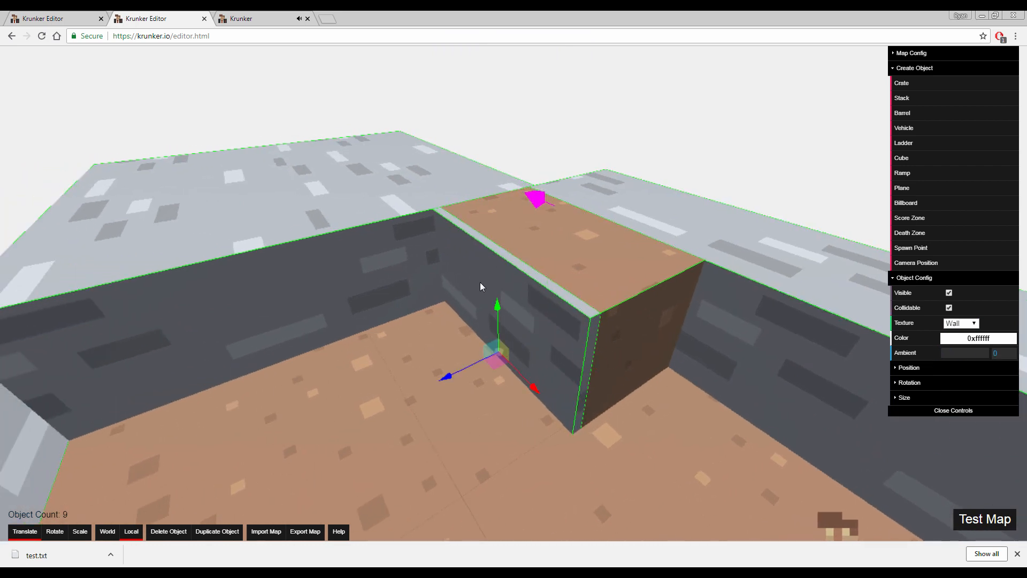
Test the map in-game by walking up the dirt ramp and around the thin wall, and return to the map editor
{"action": "left_click", "coordinate": [984, 521]}
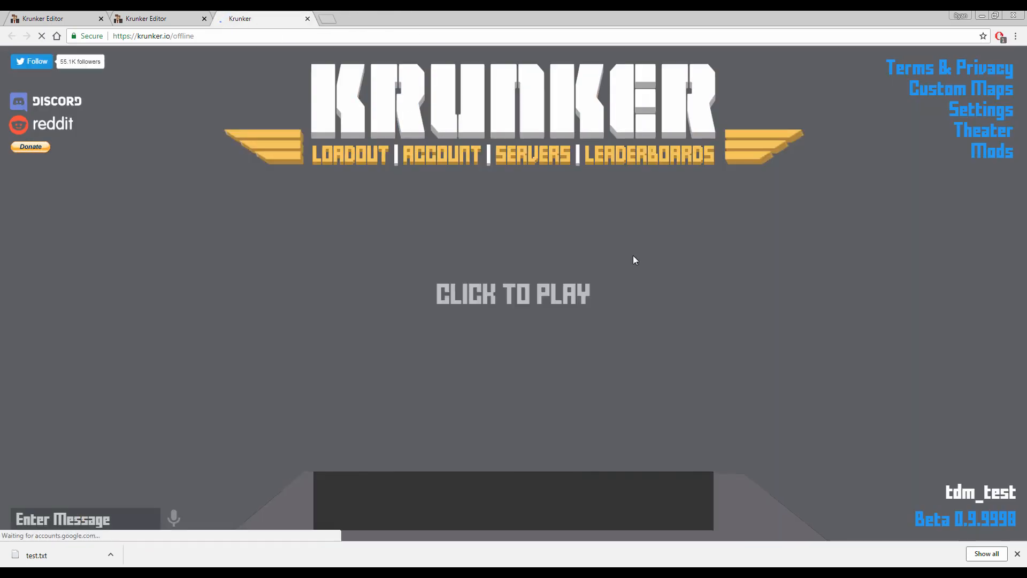
{"action": "left_click", "coordinate": [590, 284]}
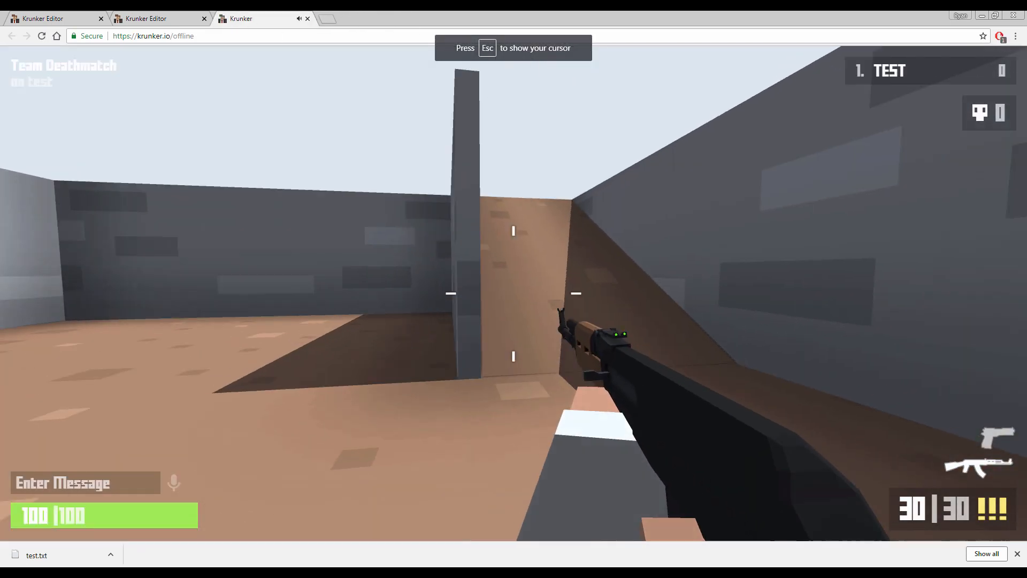
{"action": "key", "text": "2"}
{"action": "key", "text": "d"}
{"action": "key", "text": "w"}
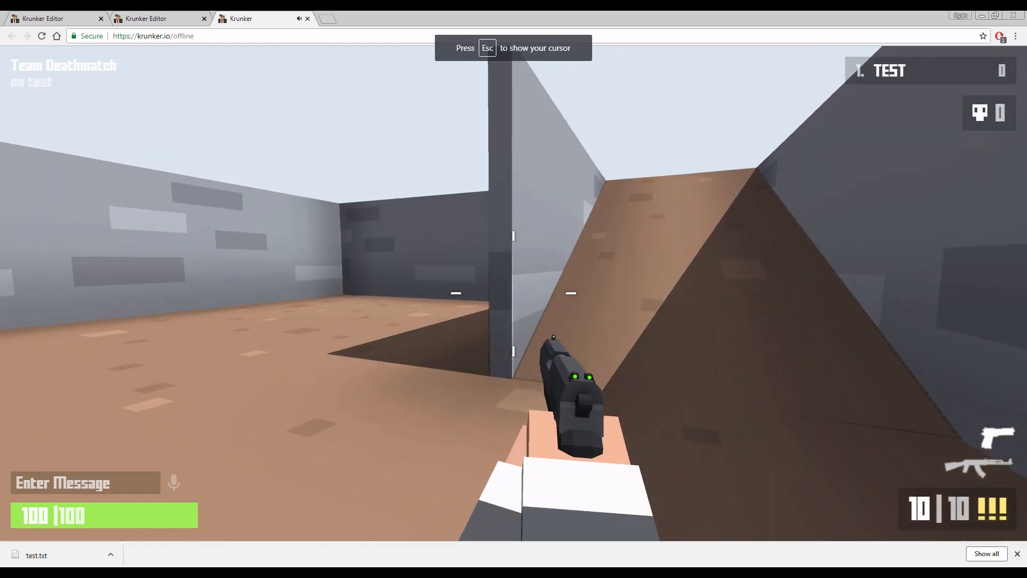
{"action": "key", "text": "w"}
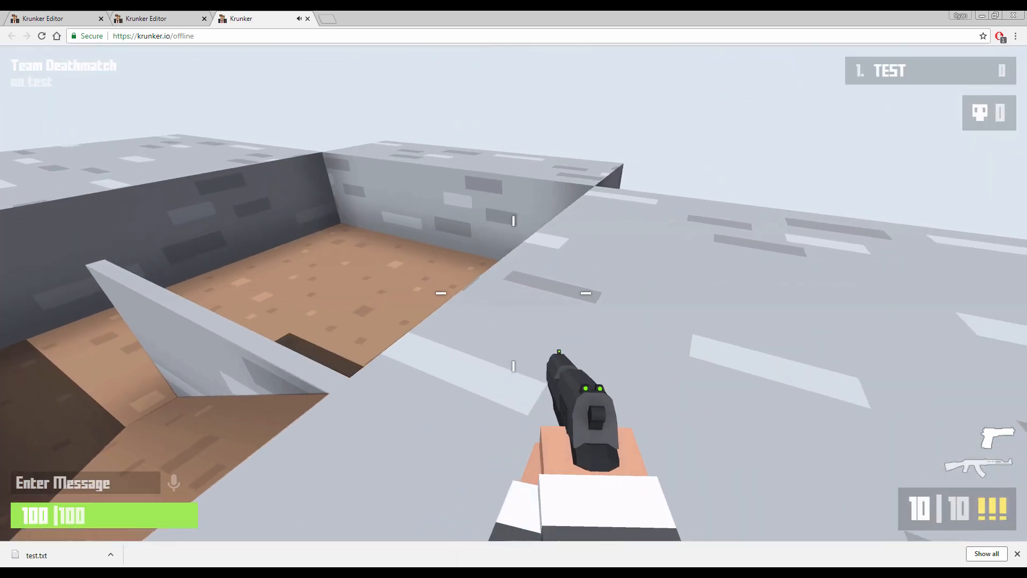
{"action": "key", "text": "w"}
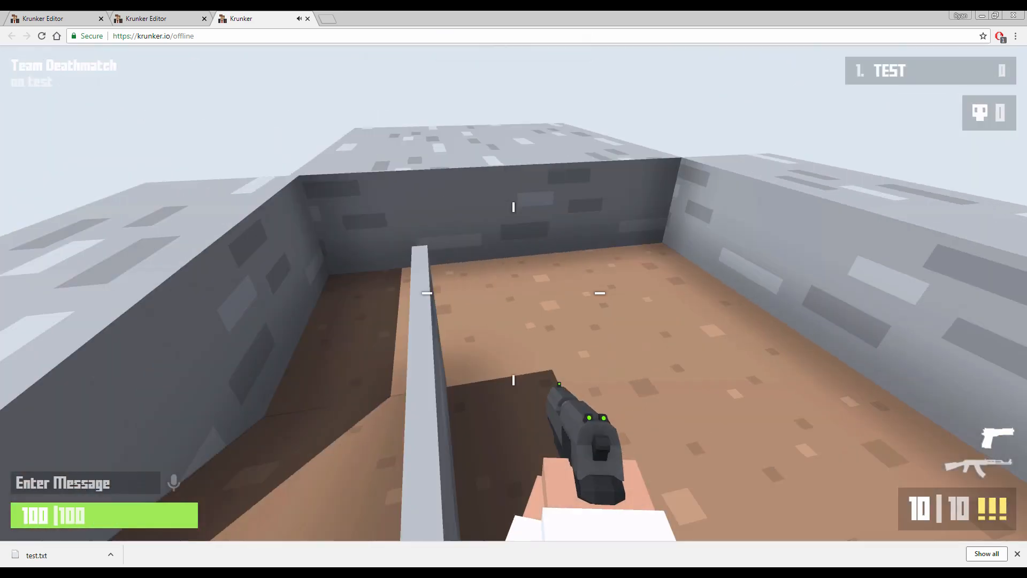
{"action": "key", "text": "w"}
{"action": "key", "text": "s"}
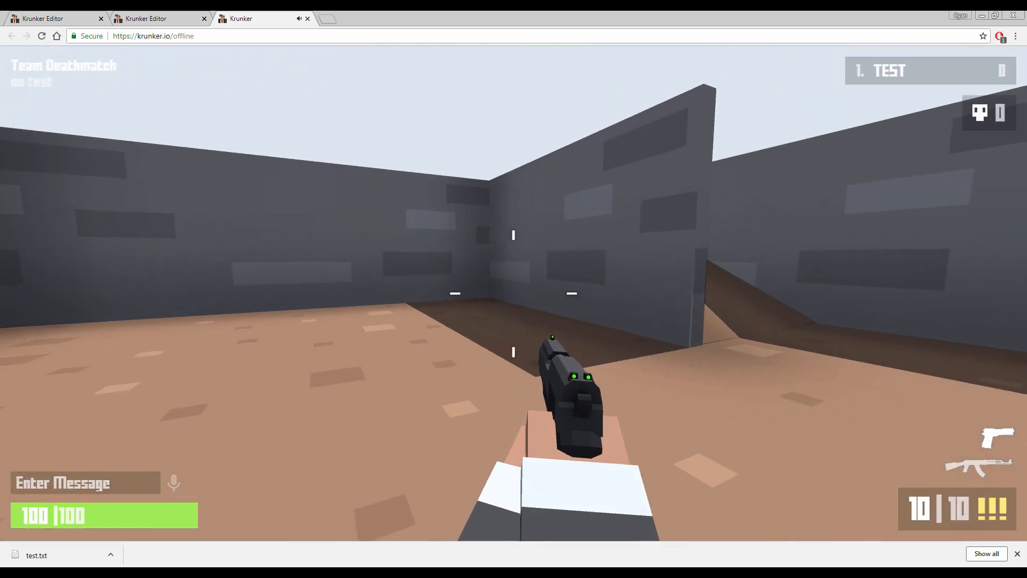
{"action": "key", "text": "s"}
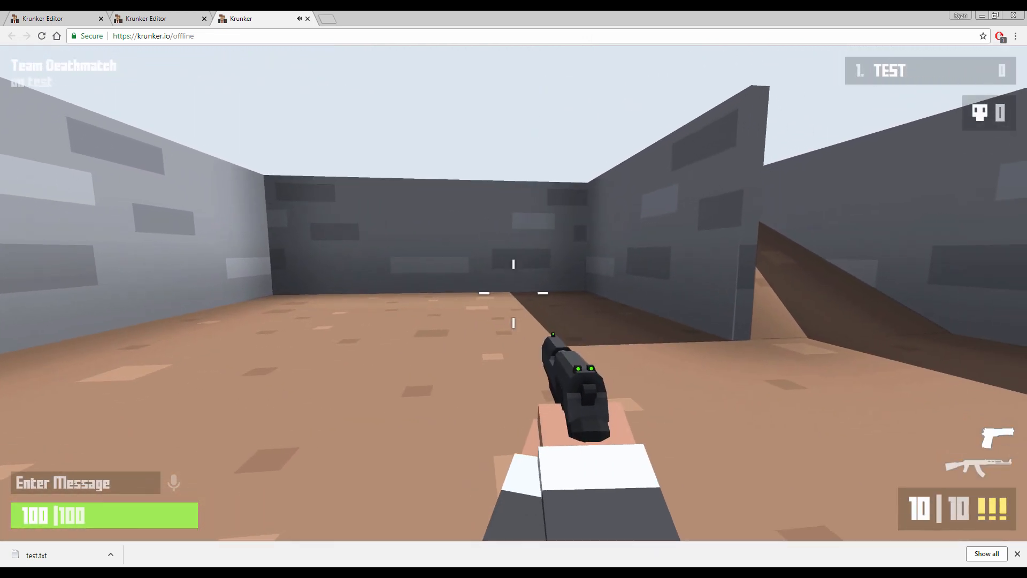
{"action": "key", "text": "Escape"}
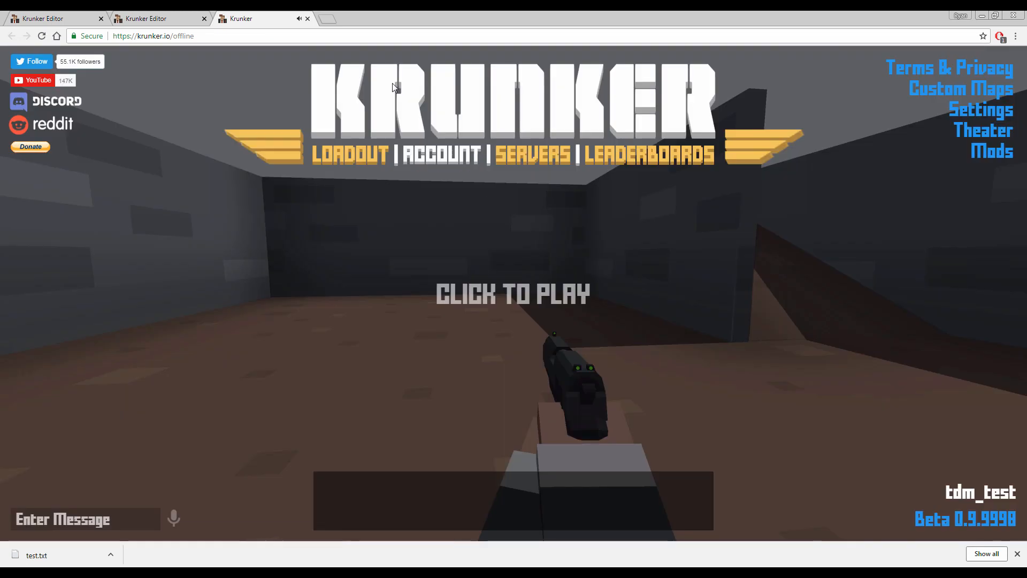
{"action": "left_click", "coordinate": [161, 19]}
Create a ladder object on the dirt floor in front of the thin wall
{"action": "key", "text": "w"}
{"action": "right_click_drag", "start_coordinate": [480, 289], "coordinate": [744, 294]}
{"action": "key", "text": "s"}
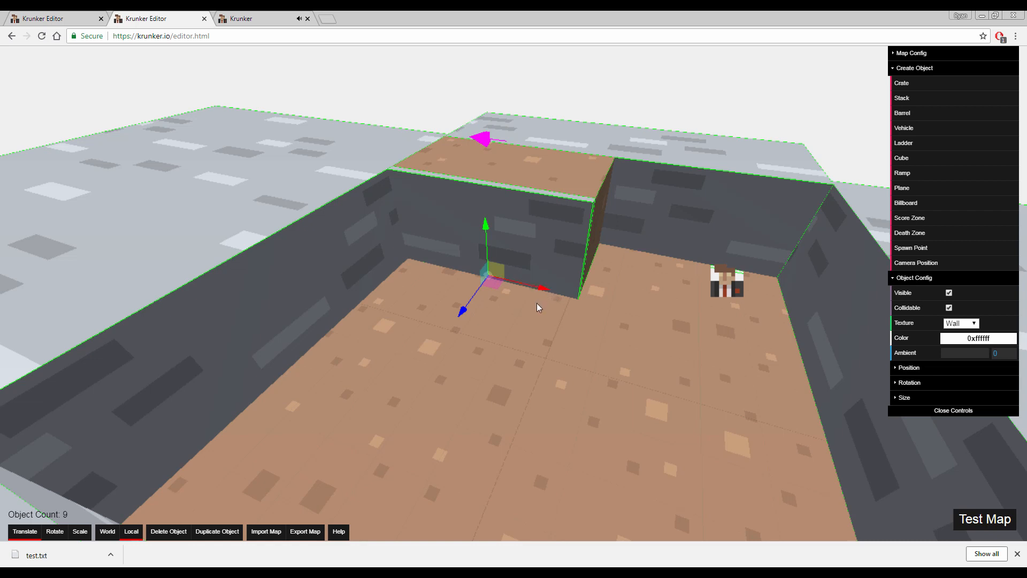
{"action": "left_click", "coordinate": [905, 143]}
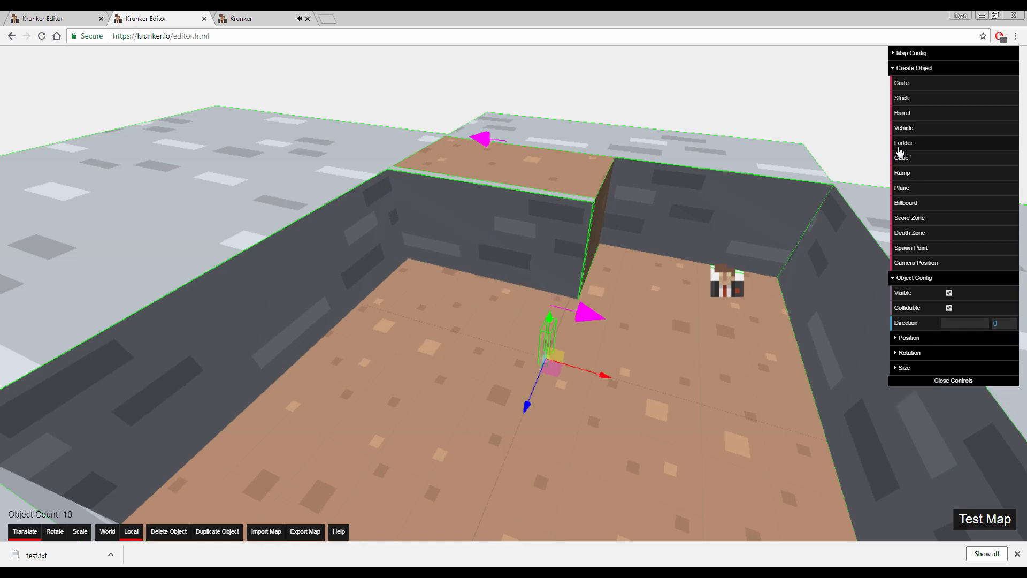
{"action": "key", "text": "w"}
{"action": "right_click_drag", "start_coordinate": [666, 277], "coordinate": [614, 328]}
{"action": "key", "text": "s"}
{"action": "key", "text": "w"}
{"action": "key", "text": "d"}
{"action": "key", "text": "a"}
{"action": "key", "text": "s"}
{"action": "key", "text": "a"}
Move the ladder against the dark side wall near the ramp until it sits partly inside the wall
{"action": "left_click_drag", "start_coordinate": [640, 342], "coordinate": [393, 283]}
{"action": "key", "text": "w"}
{"action": "right_click_drag", "start_coordinate": [464, 223], "coordinate": [396, 206]}
{"action": "key", "text": "w"}
{"action": "key", "text": "a"}
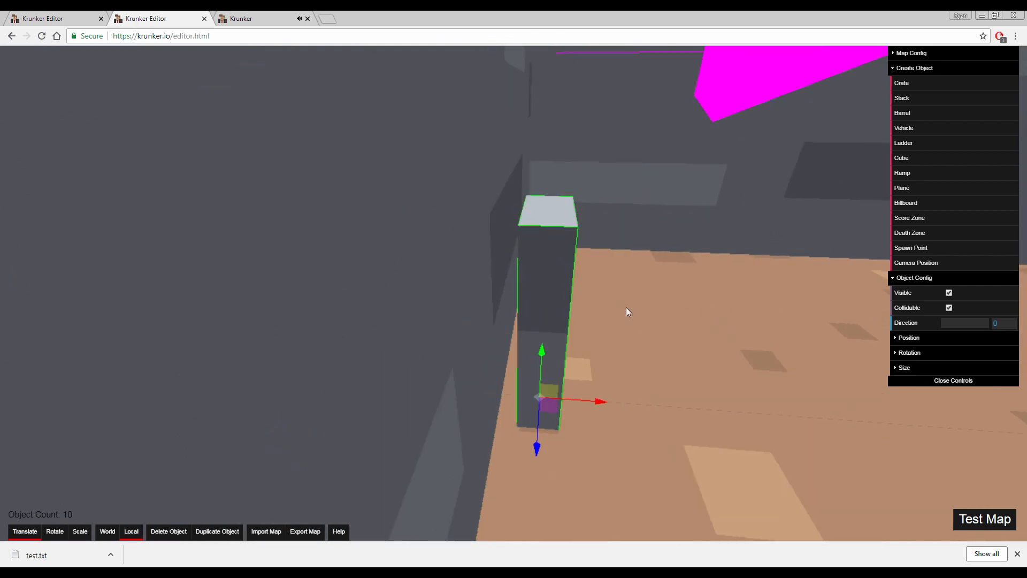
{"action": "right_click_drag", "start_coordinate": [656, 350], "coordinate": [621, 336]}
{"action": "left_click_drag", "start_coordinate": [634, 427], "coordinate": [595, 419]}
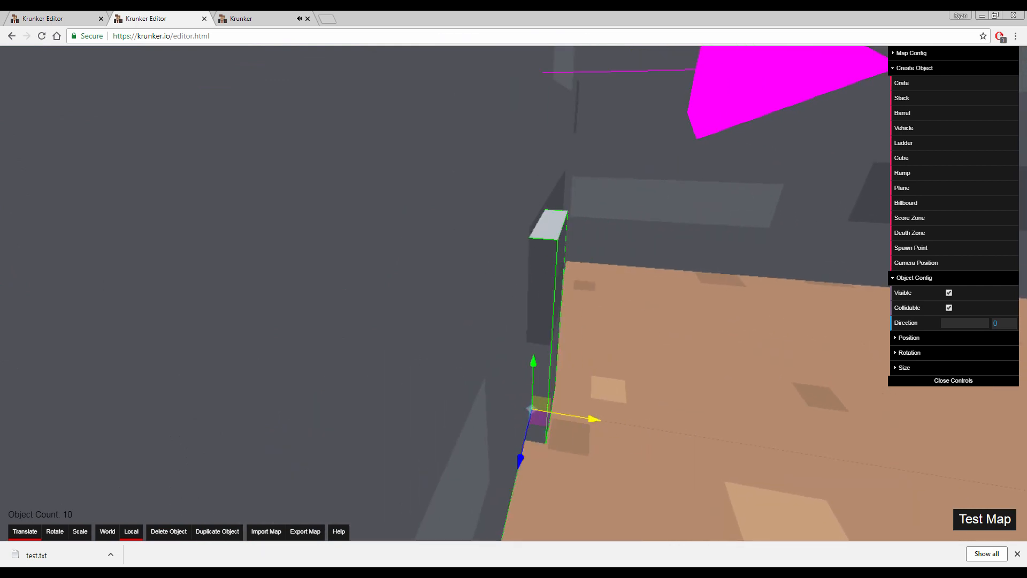
{"action": "key", "text": "s"}
{"action": "right_click_drag", "start_coordinate": [595, 419], "coordinate": [510, 357]}
Scale the ladder's height up so that it reaches the top edge of the side wall
{"action": "key", "text": "3"}
{"action": "left_click_drag", "start_coordinate": [455, 298], "coordinate": [451, 167]}
{"action": "key", "text": "a"}
{"action": "right_click_drag", "start_coordinate": [450, 167], "coordinate": [566, 197]}
{"action": "key", "text": "s"}
{"action": "key", "text": "w"}
{"action": "key", "text": "s"}
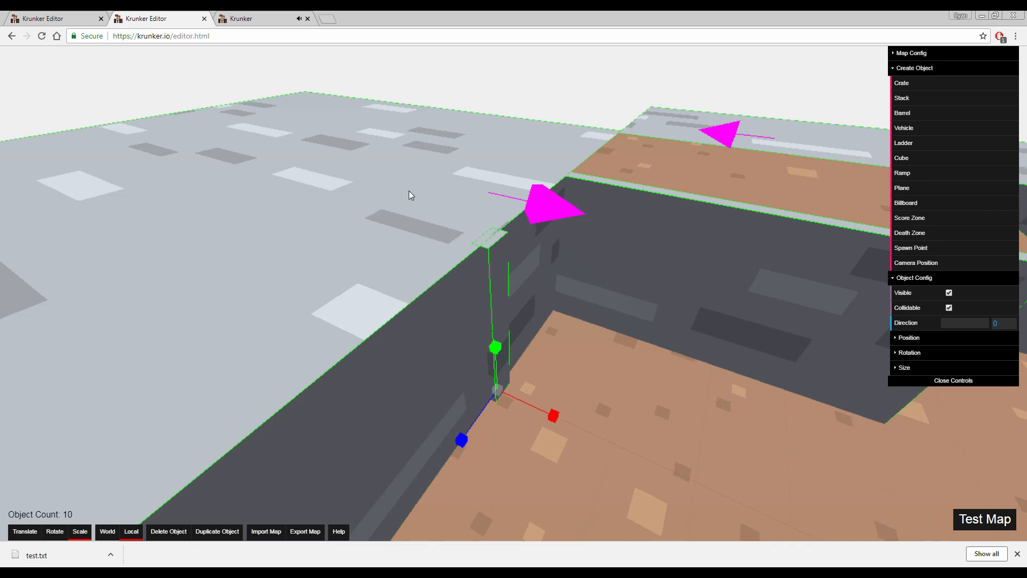
{"action": "right_click_drag", "start_coordinate": [407, 188], "coordinate": [465, 194]}
{"action": "key", "text": "a"}
{"action": "key", "text": "d"}
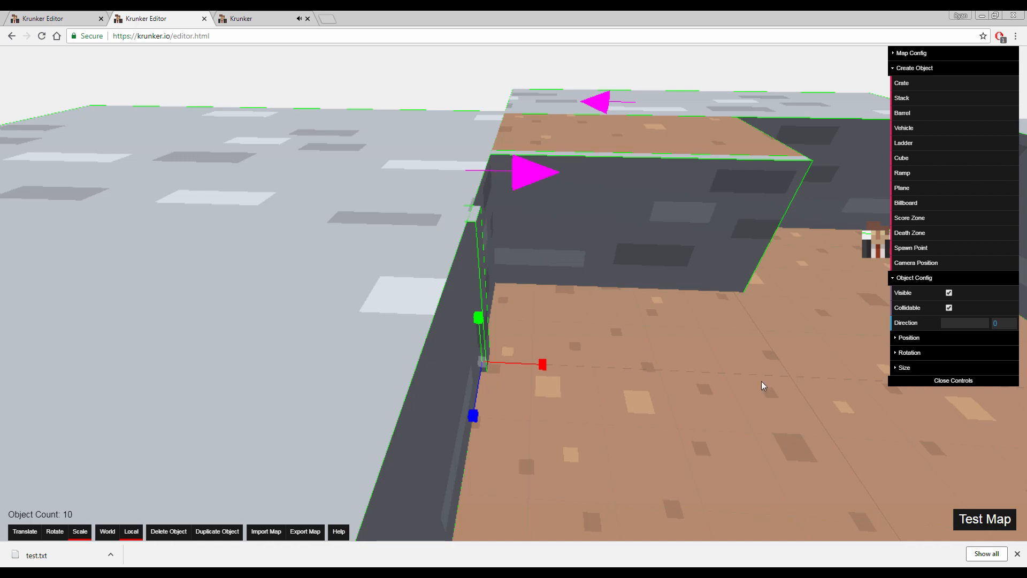
{"action": "key", "text": "d"}
{"action": "right_click_drag", "start_coordinate": [778, 394], "coordinate": [603, 332]}
{"action": "key", "text": "s"}
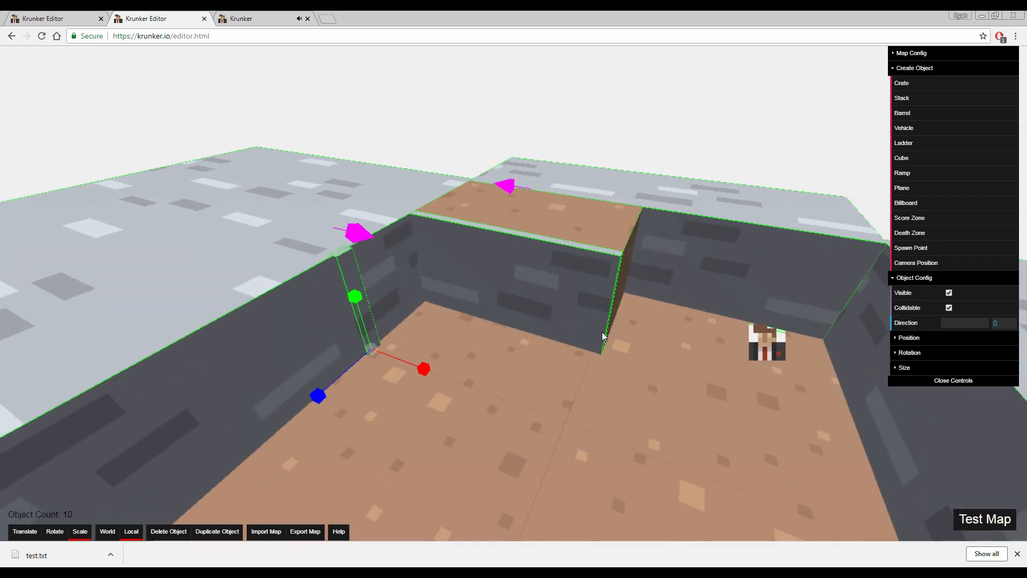
Duplicate the ladder and move the copy across the floor to the adjoining lighter wall
{"action": "key", "text": "w"}
{"action": "key", "text": "w"}
{"action": "key", "text": "a"}
{"action": "key", "text": "s"}
{"action": "key", "text": "d"}
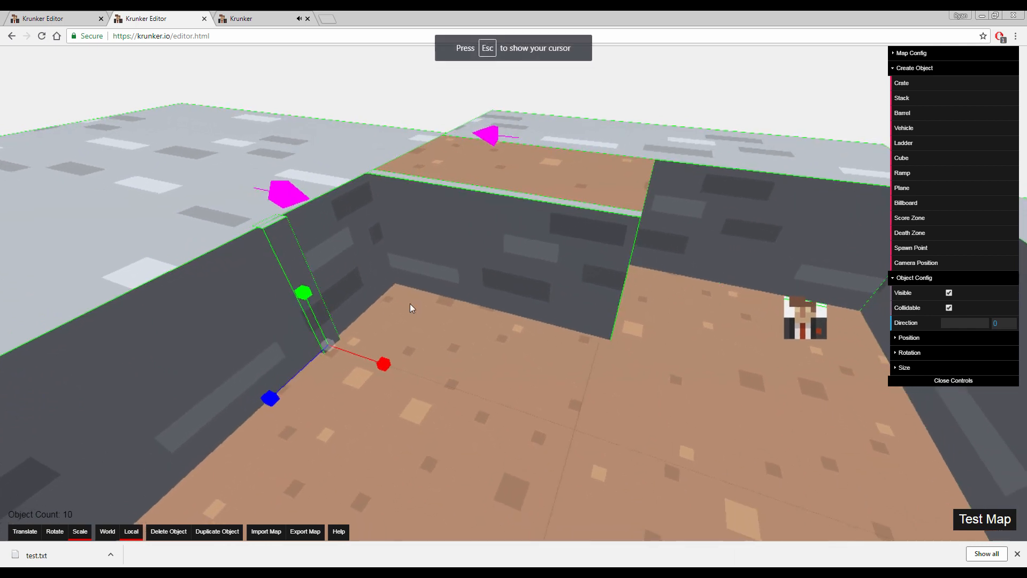
{"action": "key", "text": "Escape"}
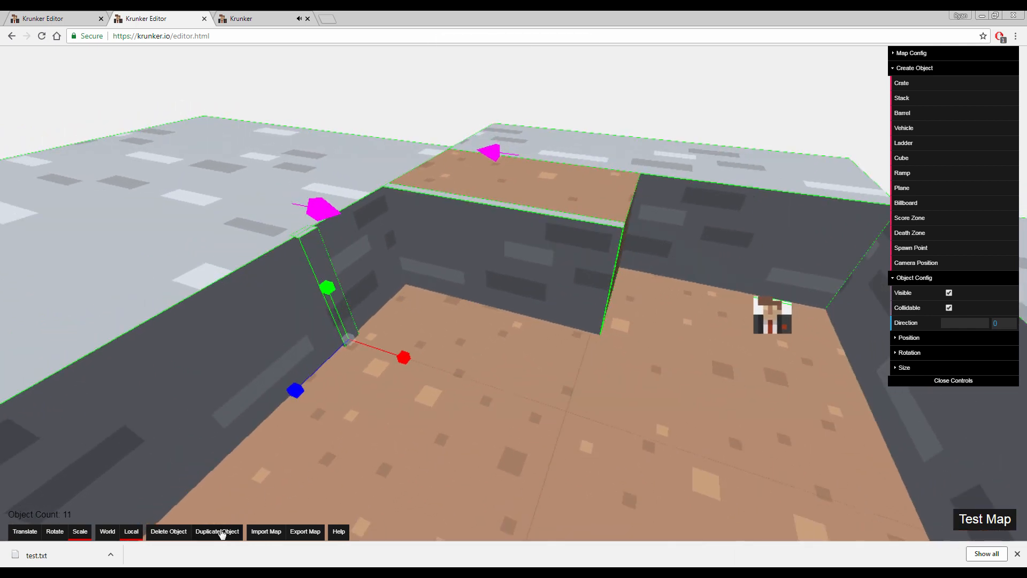
{"action": "key", "text": "1"}
{"action": "left_click_drag", "start_coordinate": [405, 359], "coordinate": [819, 481]}
{"action": "right_click_drag", "start_coordinate": [755, 454], "coordinate": [899, 449]}
{"action": "right_click_drag", "start_coordinate": [637, 476], "coordinate": [391, 471]}
{"action": "key", "text": "s"}
{"action": "left_click_drag", "start_coordinate": [498, 425], "coordinate": [352, 387]}
{"action": "key", "text": "w"}
{"action": "mouse_move", "coordinate": [352, 387]}
{"action": "right_mouse_down"}
{"action": "mouse_move", "coordinate": [289, 385]}
{"action": "mouse_move", "coordinate": [246, 407]}
{"action": "mouse_move", "coordinate": [315, 423]}
{"action": "mouse_move", "coordinate": [363, 388]}
{"action": "right_mouse_up"}
{"action": "key", "text": "s"}
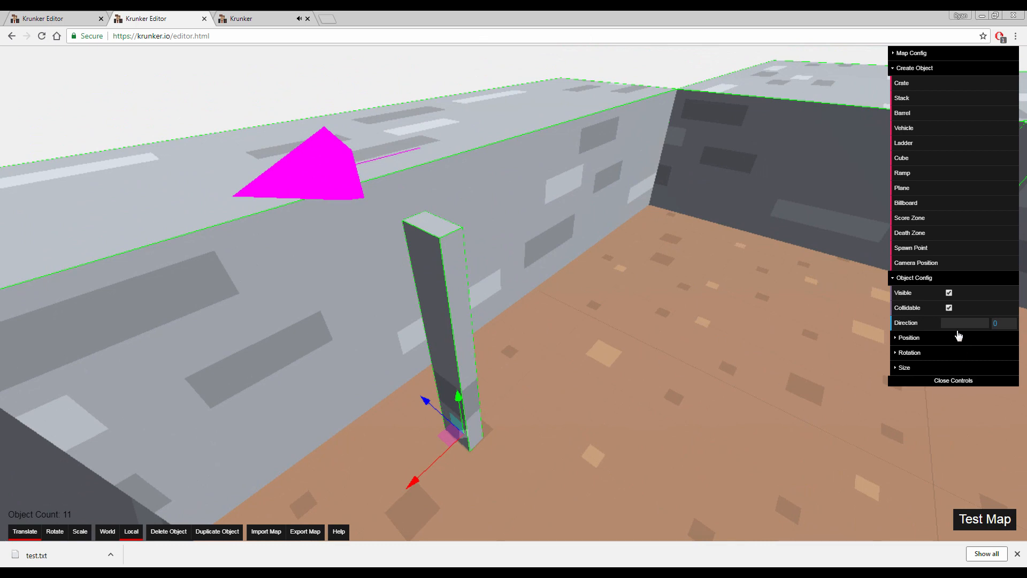
Set the copied ladder's size to 4 in X and 2 in Z
{"action": "left_click", "coordinate": [910, 370]}
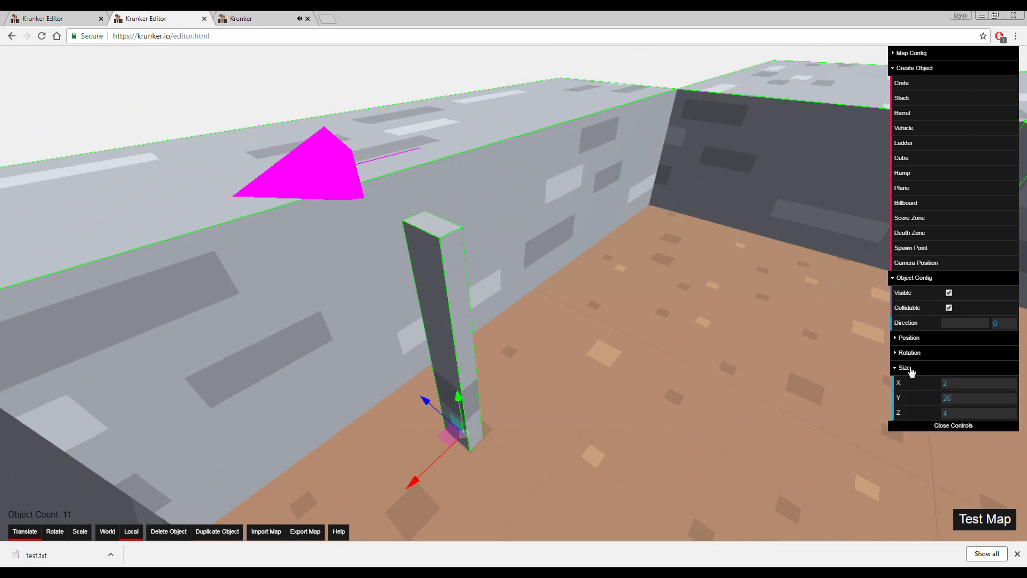
{"action": "left_click", "coordinate": [965, 384]}
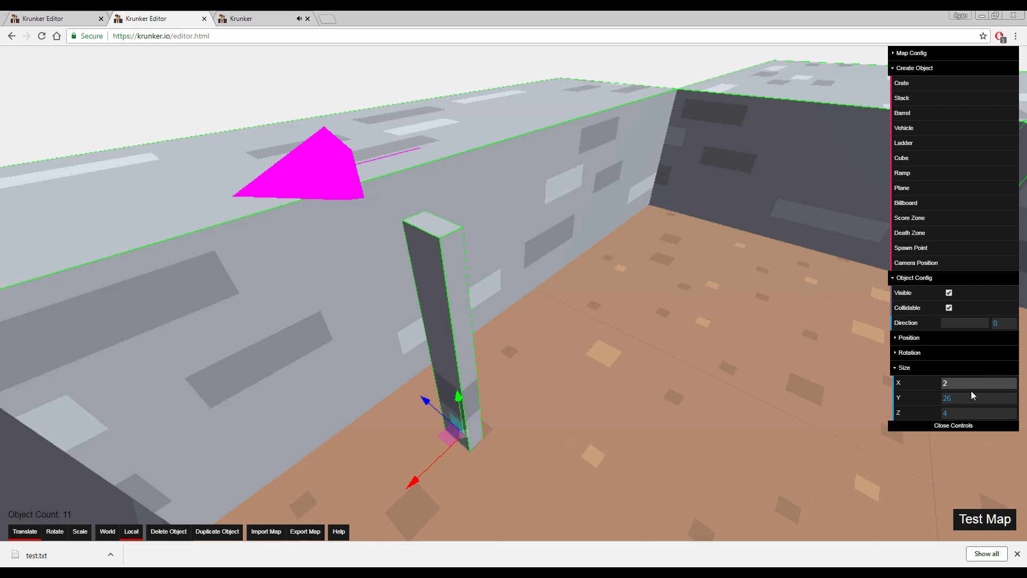
{"action": "key", "text": "Tab"}
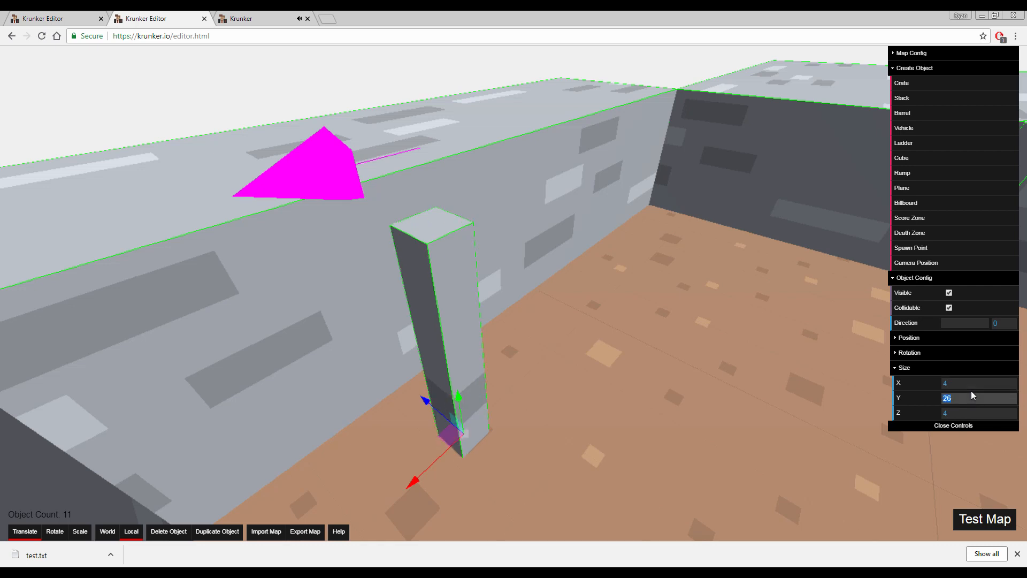
{"action": "key", "text": "Tab"}
{"action": "type", "text": "2"}
{"action": "key", "text": "Return"}
Move the copied ladder against the lighter wall so that it sits partly inside it
{"action": "right_click_drag", "start_coordinate": [750, 181], "coordinate": [835, 172]}
{"action": "left_click", "coordinate": [750, 181]}
{"action": "left_click", "coordinate": [317, 359]}
{"action": "right_click_drag", "start_coordinate": [317, 358], "coordinate": [430, 360]}
{"action": "left_click_drag", "start_coordinate": [422, 422], "coordinate": [359, 384]}
{"action": "right_click_drag", "start_coordinate": [359, 384], "coordinate": [268, 369]}
Set the Direction of the copied ladder on the lighter wall to 3
{"action": "key", "text": "a"}
{"action": "key", "text": "d"}
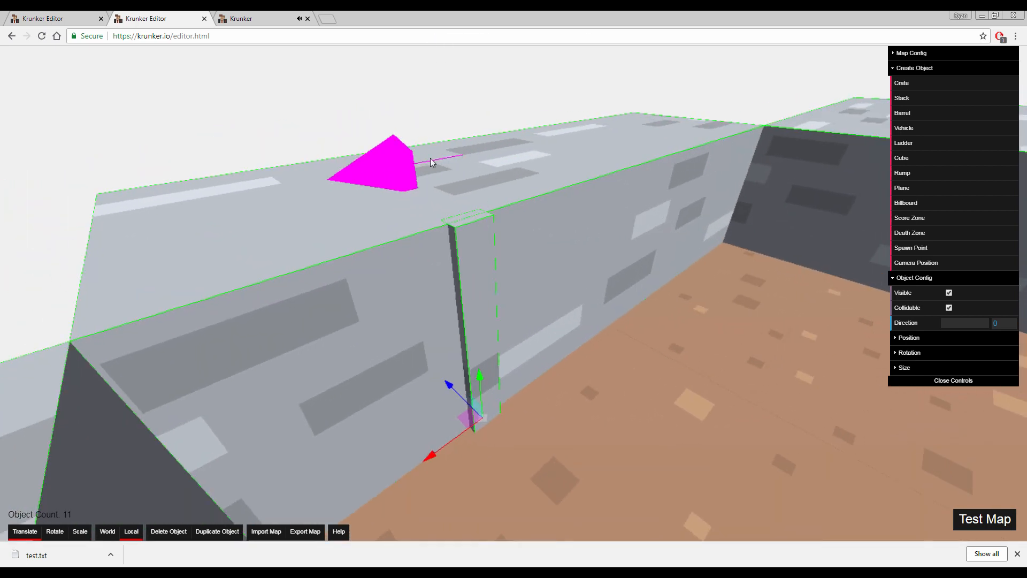
{"action": "key", "text": "a"}
{"action": "right_click_drag", "start_coordinate": [393, 144], "coordinate": [540, 254]}
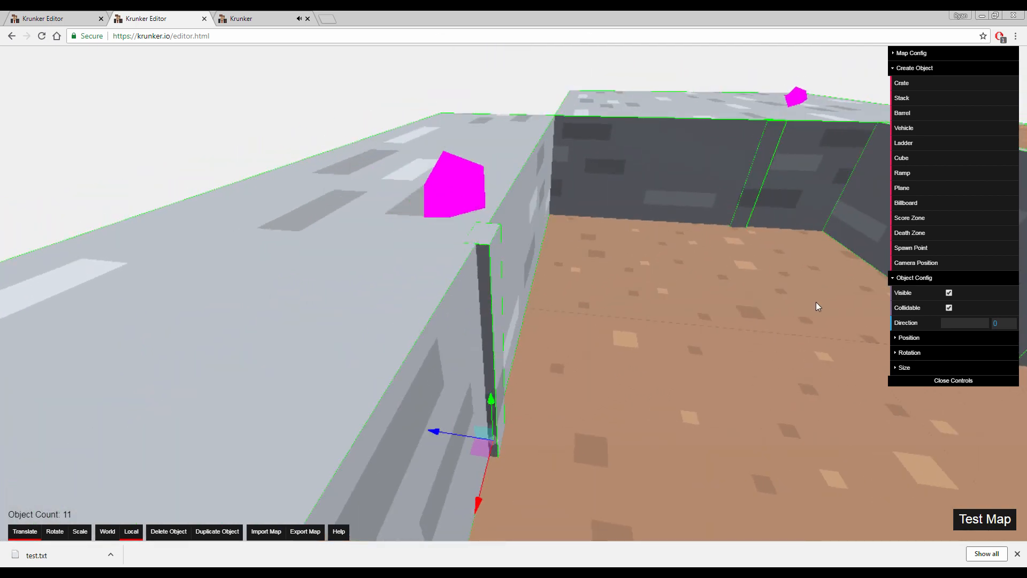
{"action": "left_click_drag", "start_coordinate": [963, 323], "coordinate": [987, 324]}
{"action": "right_click_drag", "start_coordinate": [728, 293], "coordinate": [733, 291]}
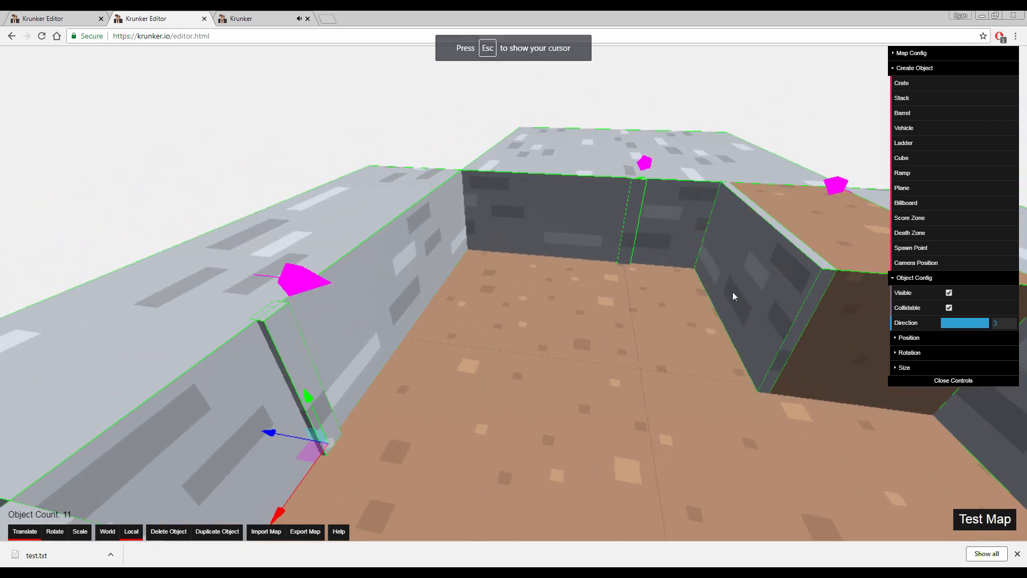
Test the map in-game by climbing both ladders to the tops of the walls
{"action": "left_click", "coordinate": [988, 522]}
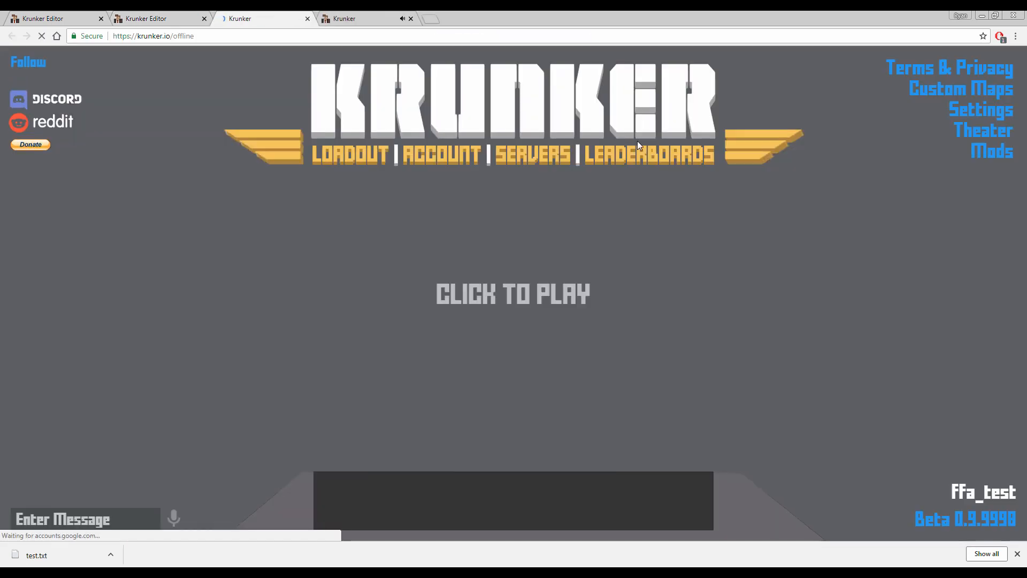
{"action": "left_click", "coordinate": [609, 207]}
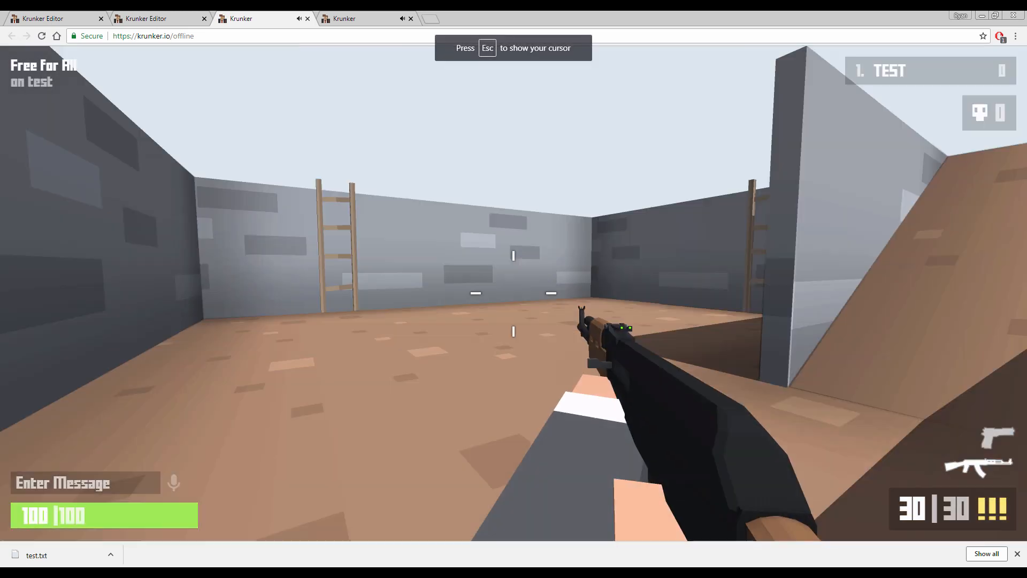
{"action": "key", "text": "2"}
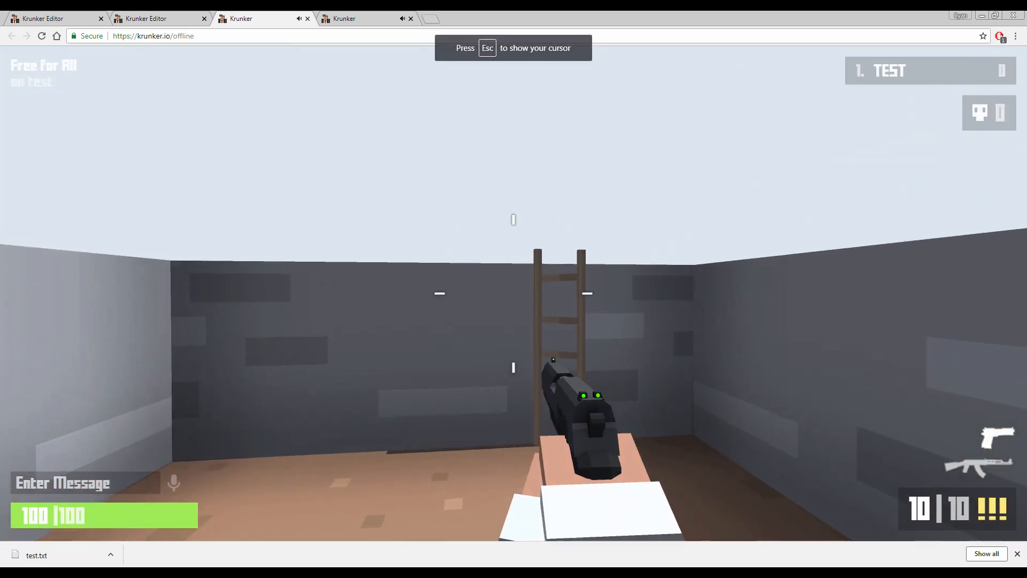
{"action": "key", "text": "w"}
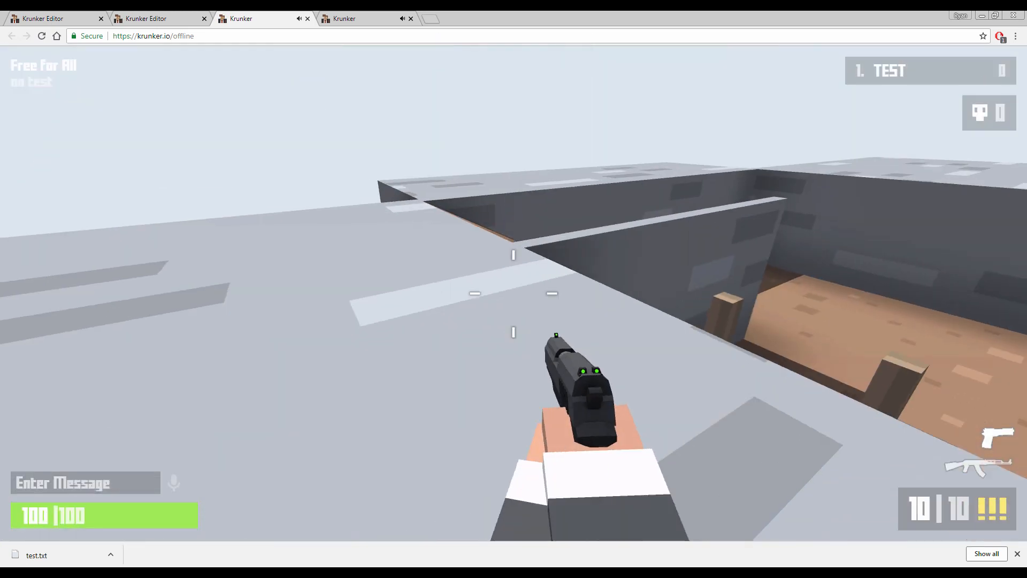
{"action": "key", "text": "w"}
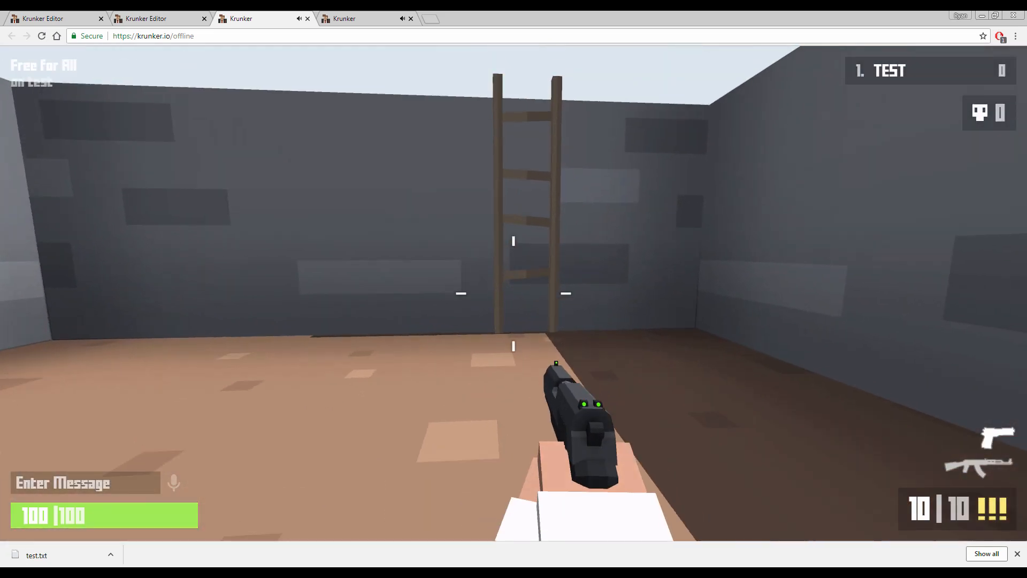
{"action": "key", "text": "w"}
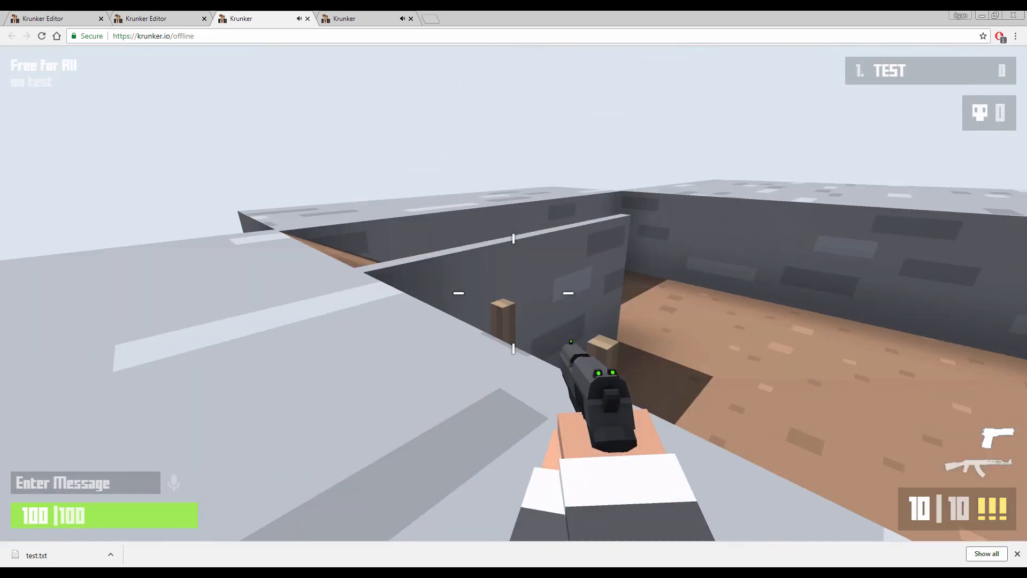
{"action": "key", "text": "w"}
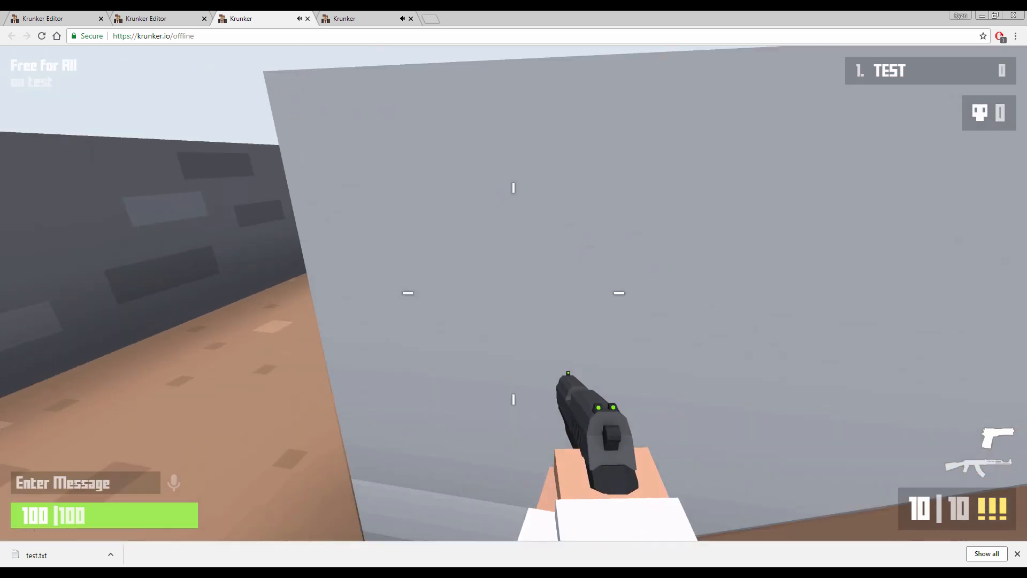
{"action": "key", "text": "w"}
{"action": "key", "text": "Escape"}
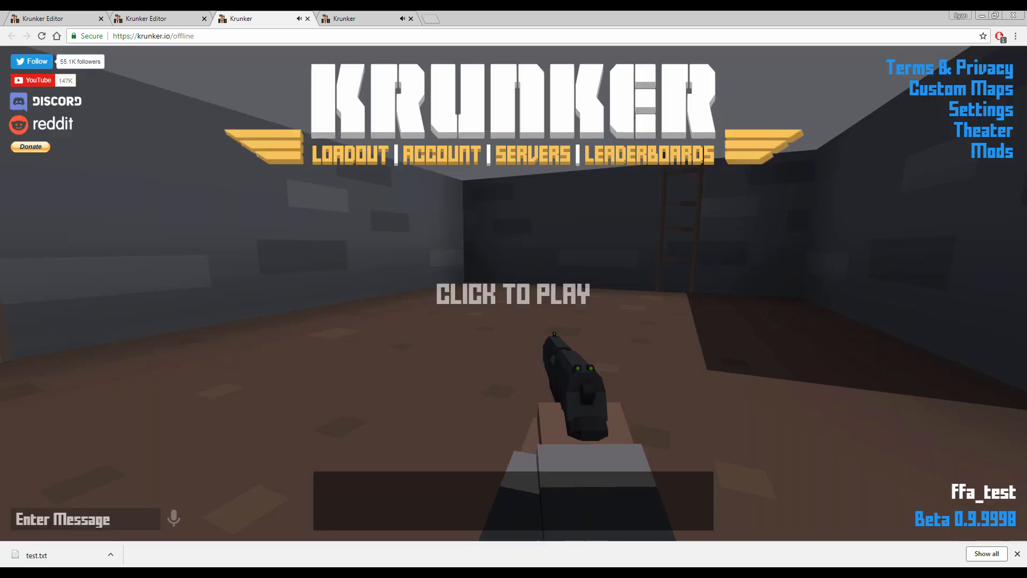
Return to the map editor and set the map's Ambient Light to a soft blue, 0x94a0d7
{"action": "left_click", "coordinate": [176, 18]}
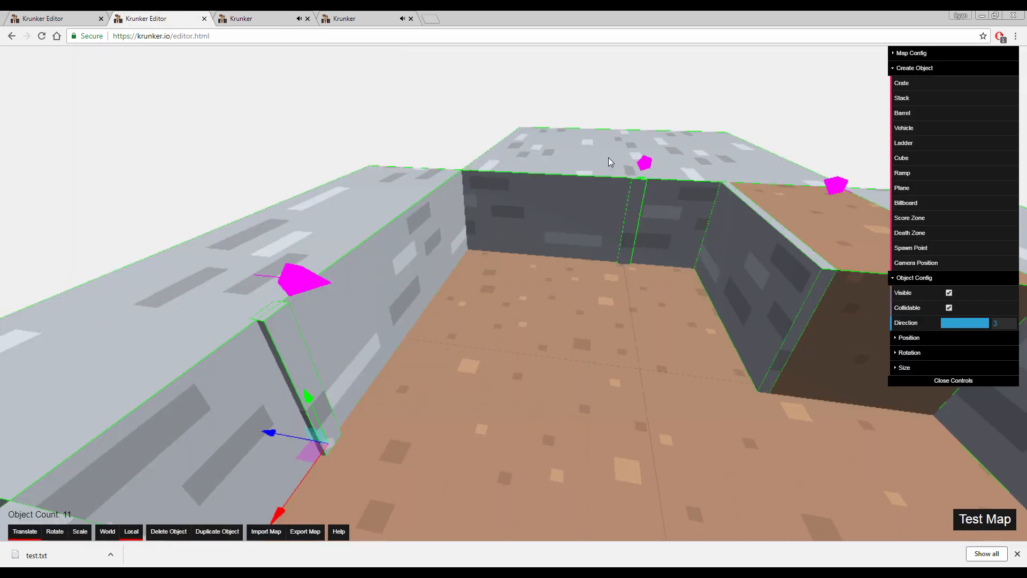
{"action": "left_click", "coordinate": [899, 65]}
{"action": "left_click", "coordinate": [900, 55]}
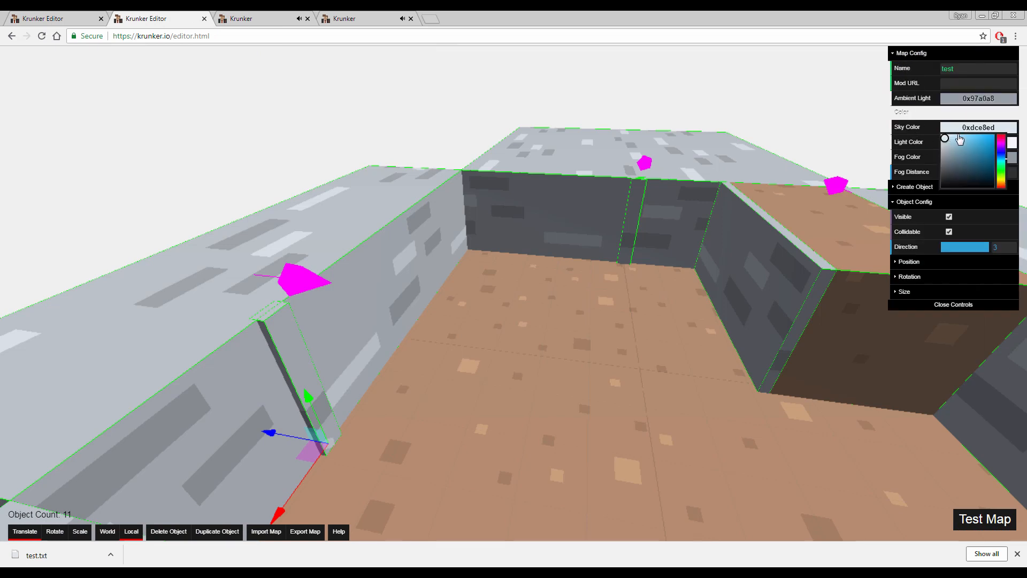
{"action": "key", "text": "d"}
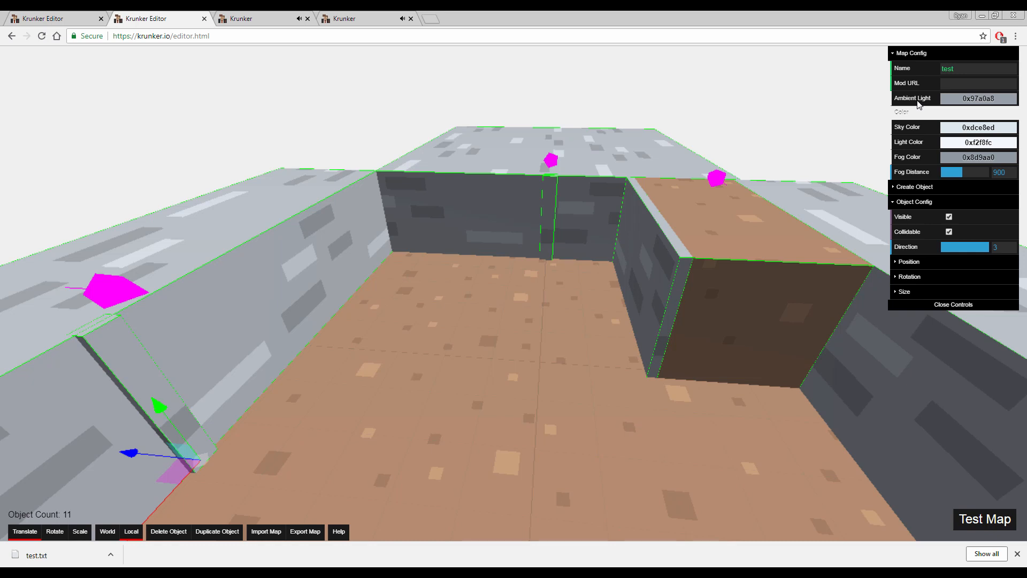
{"action": "left_click", "coordinate": [948, 98]}
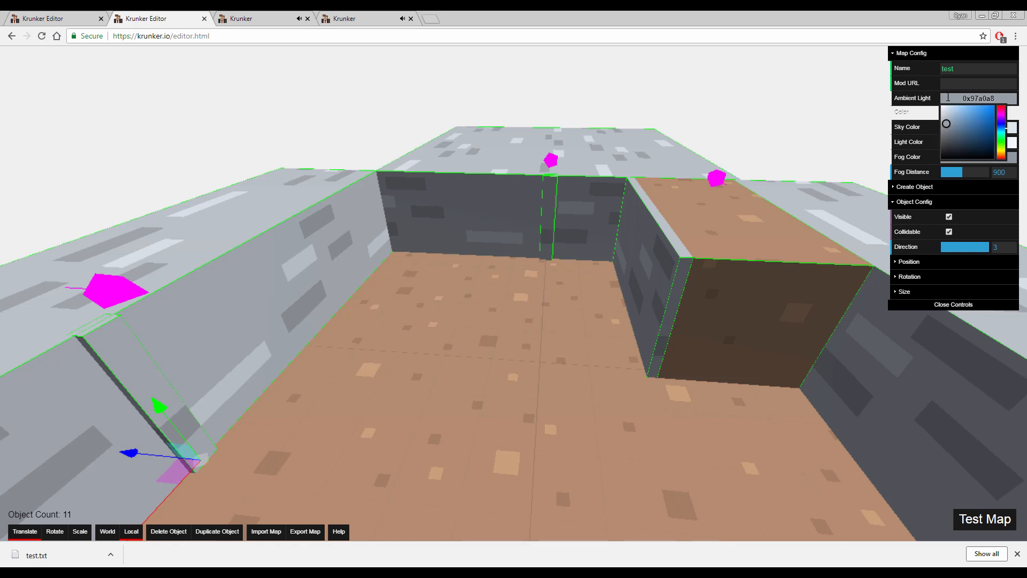
{"action": "left_click_drag", "start_coordinate": [999, 121], "coordinate": [999, 107]}
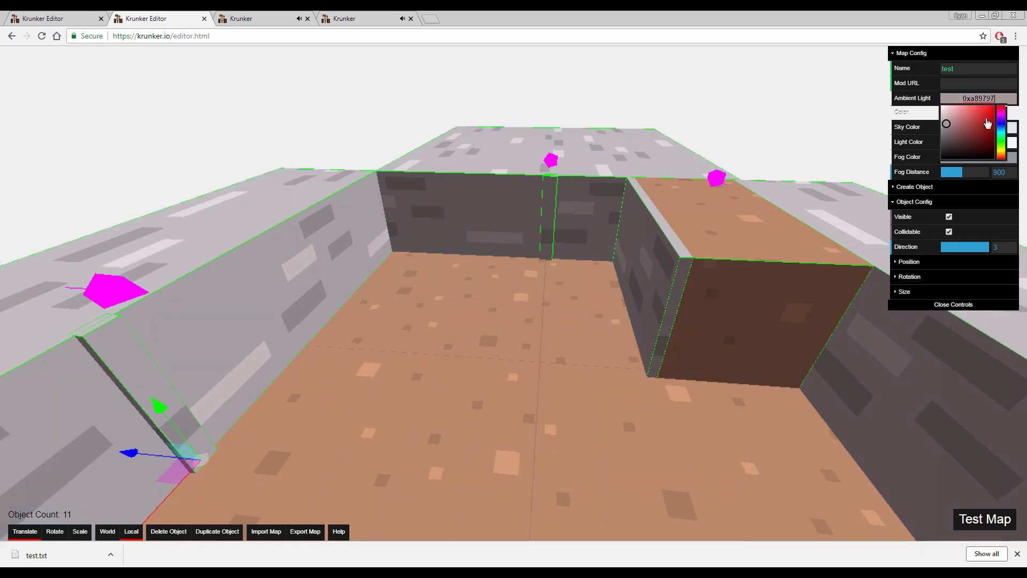
{"action": "mouse_move", "coordinate": [944, 124]}
{"action": "left_mouse_down"}
{"action": "mouse_move", "coordinate": [996, 106]}
{"action": "mouse_move", "coordinate": [994, 159]}
{"action": "mouse_move", "coordinate": [984, 140]}
{"action": "mouse_move", "coordinate": [991, 109]}
{"action": "mouse_move", "coordinate": [945, 112]}
{"action": "mouse_move", "coordinate": [947, 138]}
{"action": "mouse_move", "coordinate": [984, 115]}
{"action": "mouse_move", "coordinate": [943, 107]}
{"action": "mouse_move", "coordinate": [944, 121]}
{"action": "mouse_move", "coordinate": [1000, 115]}
{"action": "mouse_move", "coordinate": [1004, 133]}
{"action": "mouse_move", "coordinate": [1000, 122]}
{"action": "mouse_move", "coordinate": [957, 115]}
{"action": "left_mouse_up"}
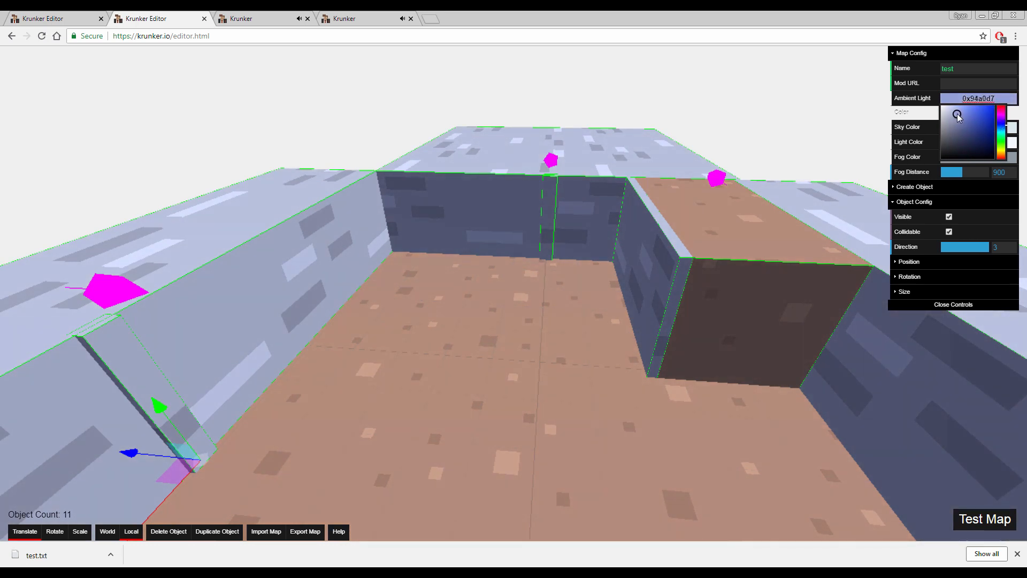
{"action": "mouse_move", "coordinate": [736, 220]}
{"action": "right_mouse_down"}
{"action": "mouse_move", "coordinate": [578, 214]}
{"action": "mouse_move", "coordinate": [770, 222]}
{"action": "mouse_move", "coordinate": [736, 220]}
{"action": "right_mouse_up"}
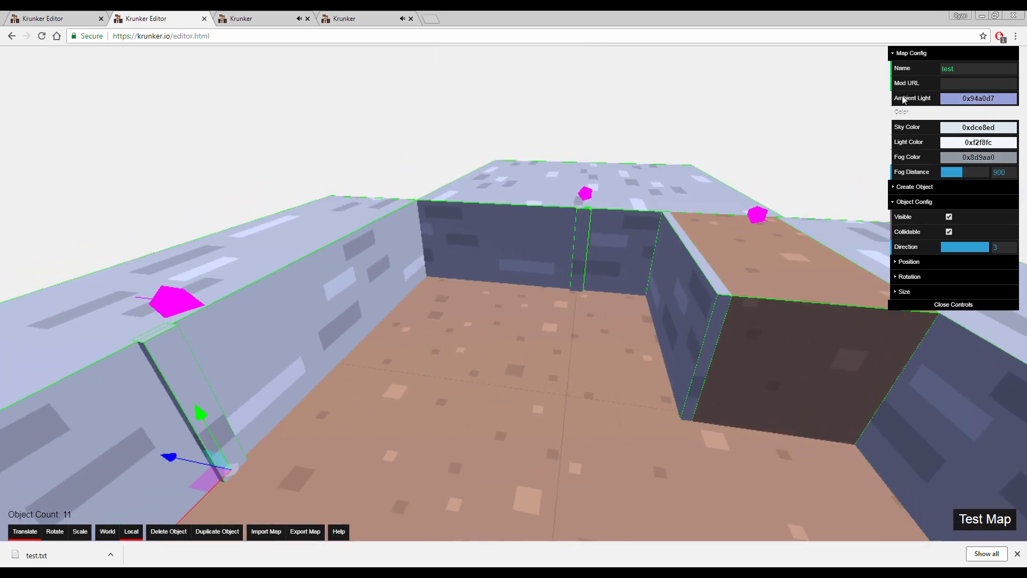
Set the map's Light Color to a warm sandy orange, 0xe3c690
{"action": "mouse_move", "coordinate": [969, 142]}
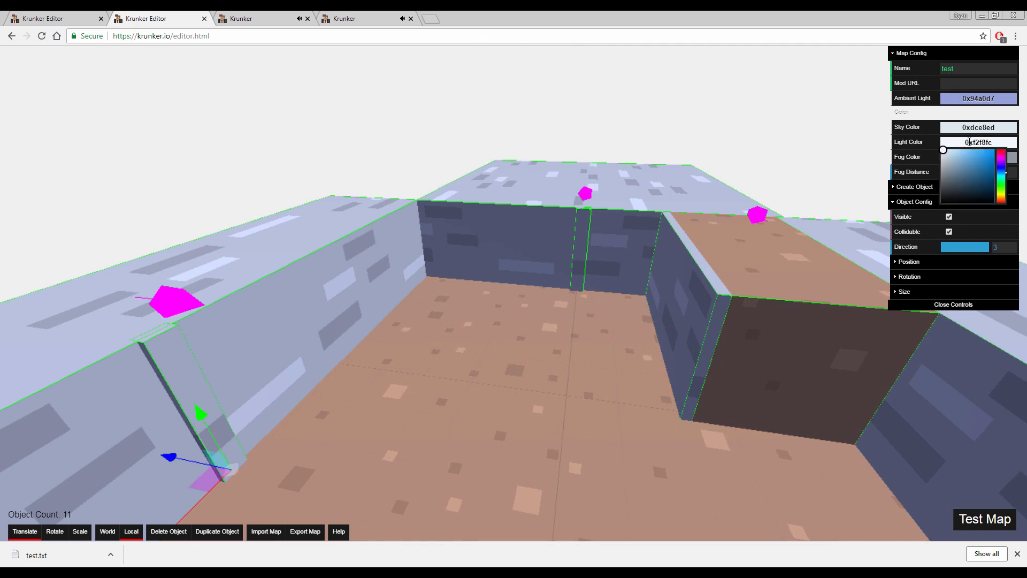
{"action": "left_click_drag", "start_coordinate": [1008, 169], "coordinate": [1005, 196]}
{"action": "mouse_move", "coordinate": [945, 153]}
{"action": "left_mouse_down"}
{"action": "mouse_move", "coordinate": [984, 202]}
{"action": "mouse_move", "coordinate": [953, 159]}
{"action": "left_mouse_up"}
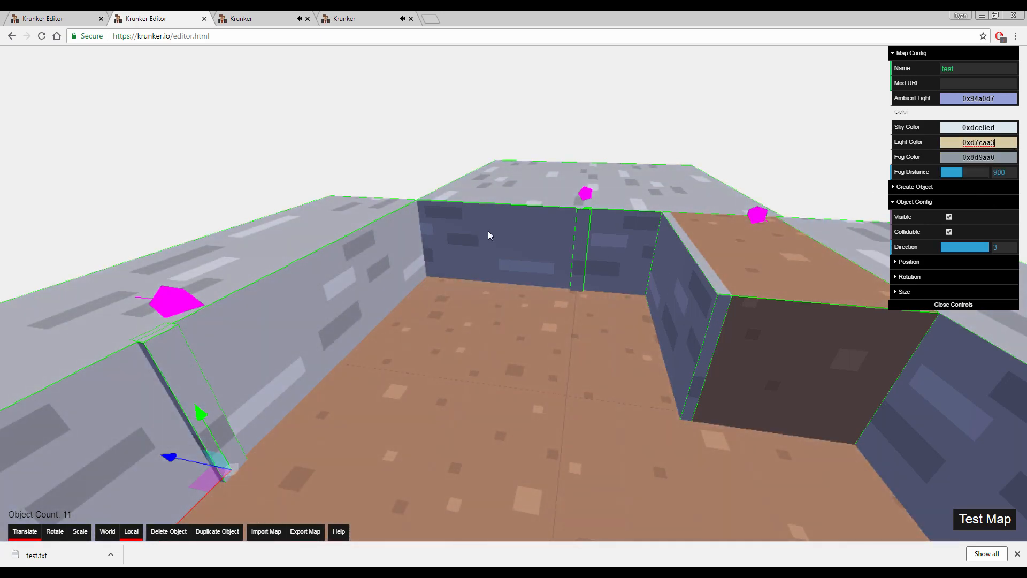
{"action": "mouse_move", "coordinate": [973, 97]}
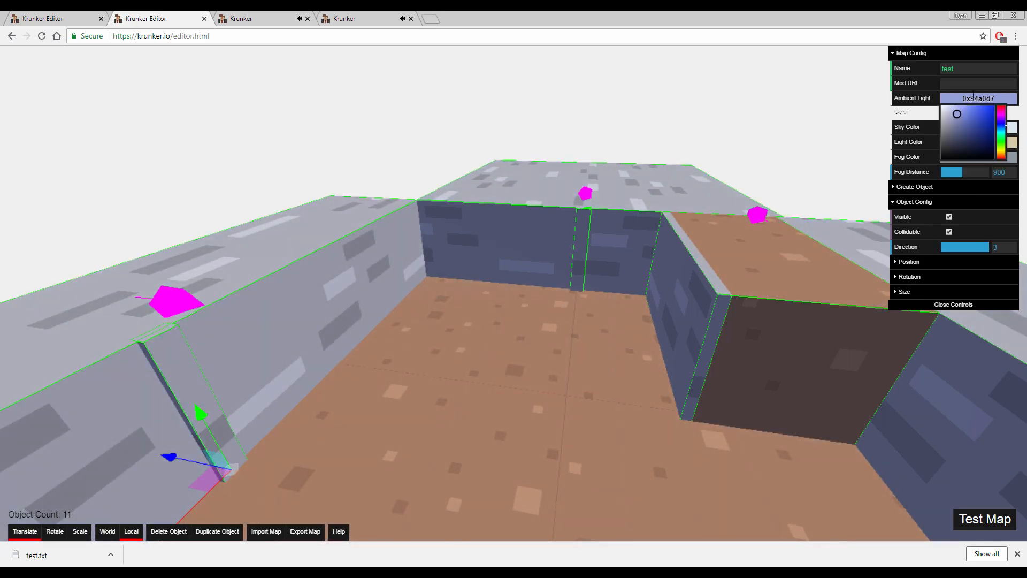
{"action": "mouse_move", "coordinate": [952, 141]}
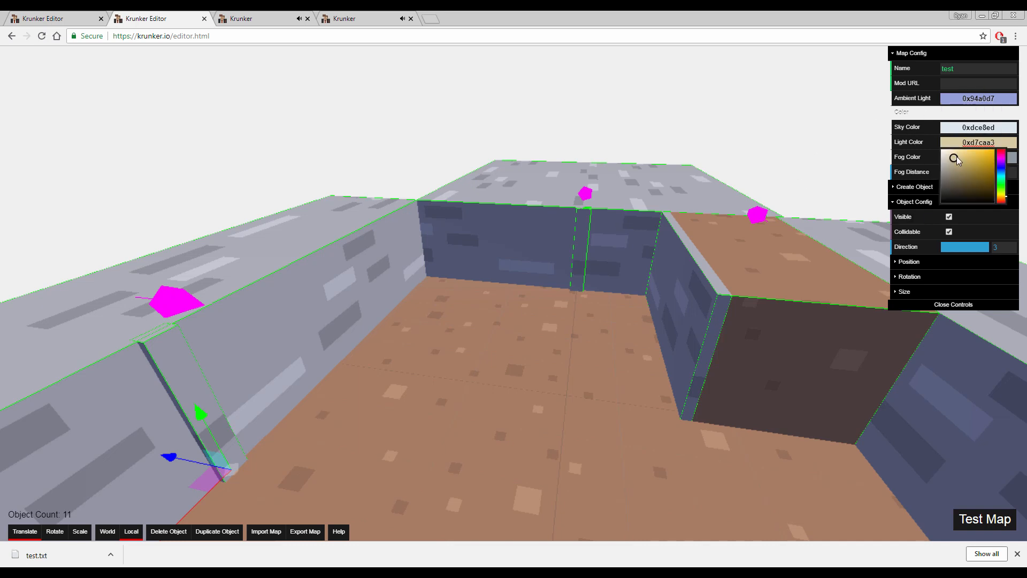
{"action": "left_click_drag", "start_coordinate": [954, 158], "coordinate": [955, 156]}
{"action": "mouse_move", "coordinate": [1003, 178]}
{"action": "left_mouse_down"}
{"action": "mouse_move", "coordinate": [1004, 154]}
{"action": "mouse_move", "coordinate": [1011, 191]}
{"action": "mouse_move", "coordinate": [1009, 158]}
{"action": "mouse_move", "coordinate": [1020, 186]}
{"action": "mouse_move", "coordinate": [1011, 147]}
{"action": "mouse_move", "coordinate": [1001, 170]}
{"action": "mouse_move", "coordinate": [1000, 148]}
{"action": "mouse_move", "coordinate": [1003, 198]}
{"action": "left_mouse_up"}
{"action": "left_click_drag", "start_coordinate": [959, 158], "coordinate": [961, 155]}
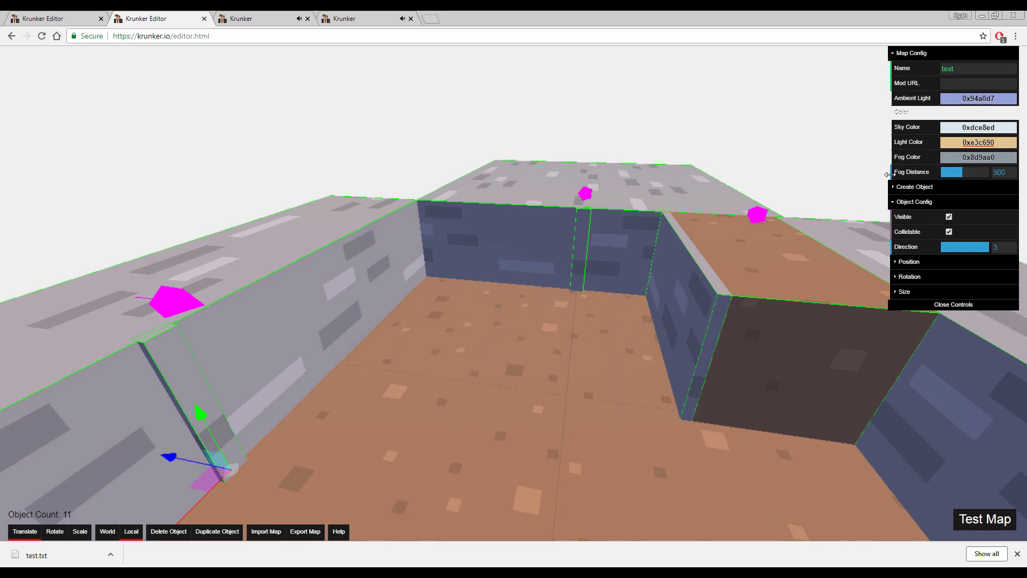
Set the map's Sky Color to a light blue, 0xa4d0e3
{"action": "left_click", "coordinate": [742, 253]}
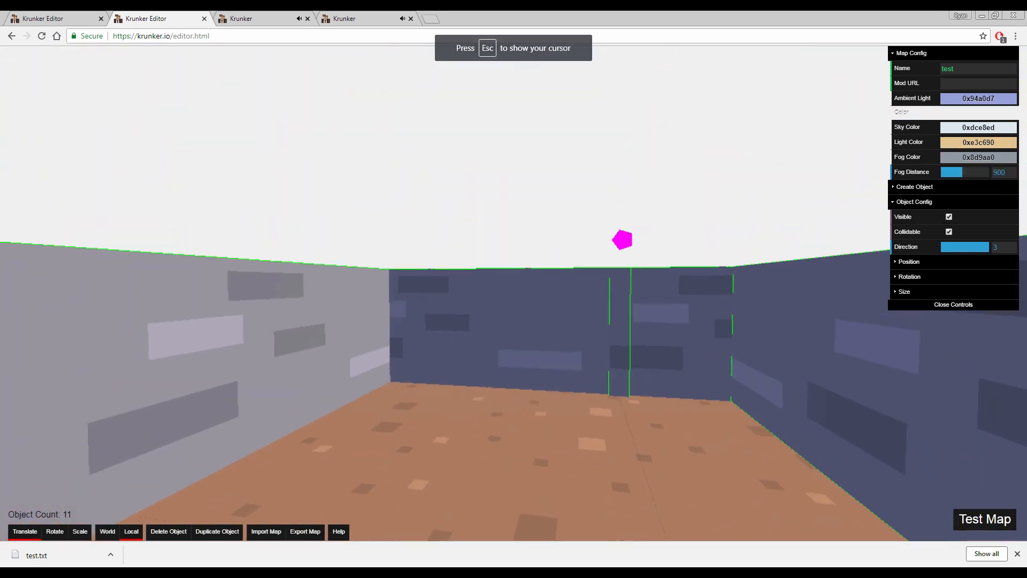
{"action": "key", "text": "Escape"}
{"action": "left_click", "coordinate": [985, 128]}
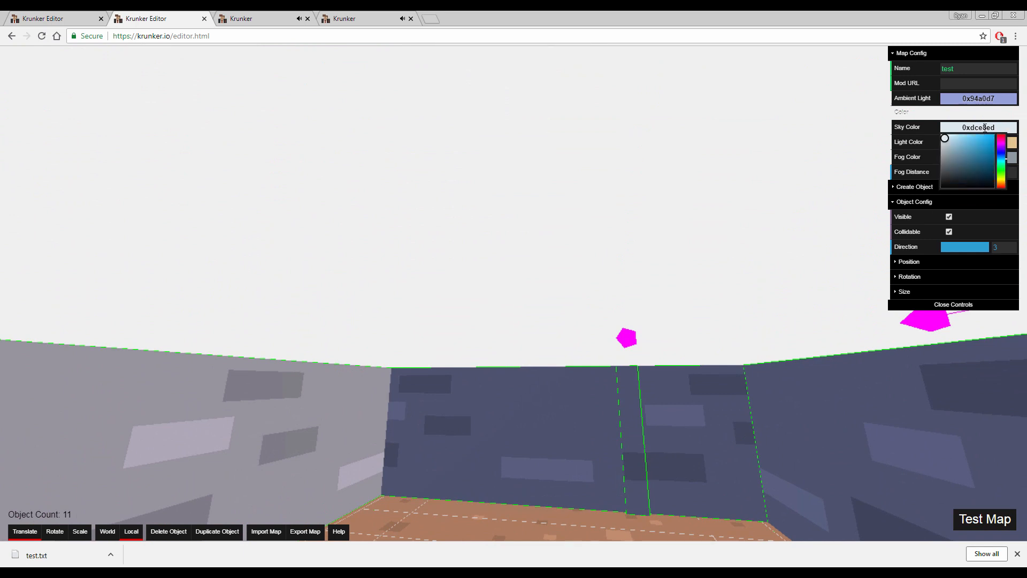
{"action": "left_click_drag", "start_coordinate": [953, 143], "coordinate": [957, 142]}
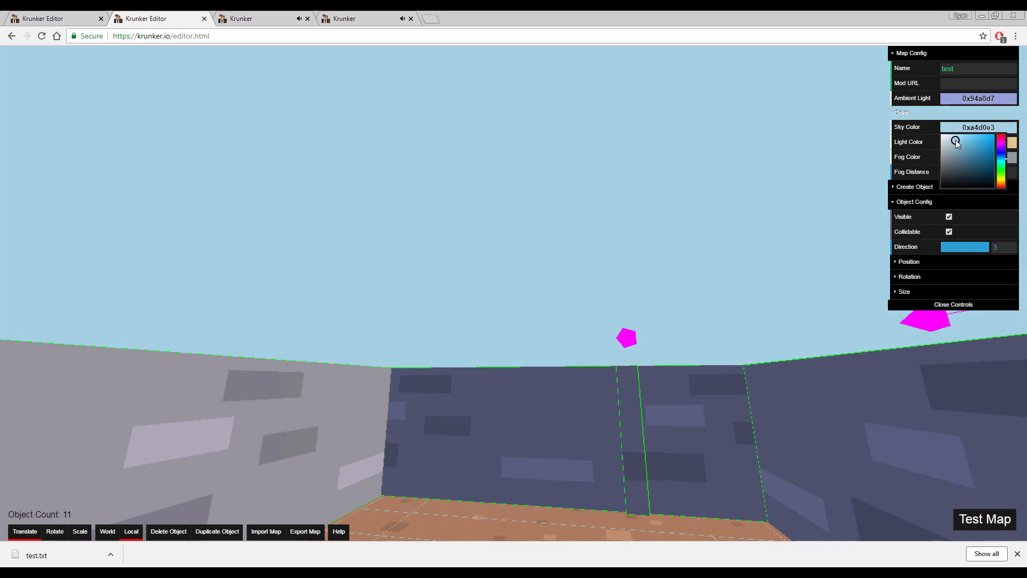
Enlarge the outer wall beside the thin wall by scaling it, with its inner edge flush against the neighbouring walls
{"action": "key", "text": "s"}
{"action": "right_click_drag", "start_coordinate": [688, 195], "coordinate": [709, 262]}
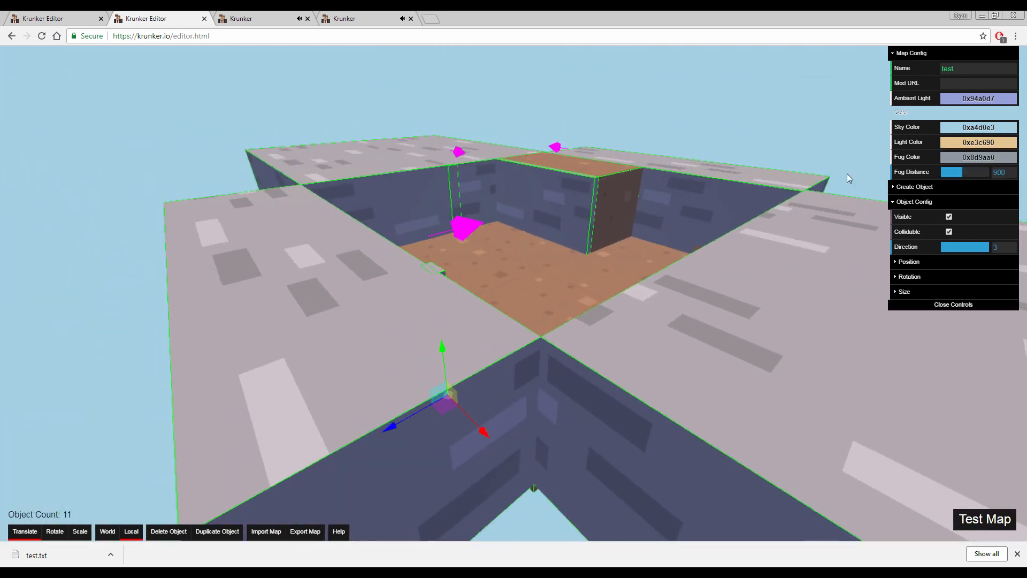
{"action": "right_click_drag", "start_coordinate": [749, 195], "coordinate": [910, 203]}
{"action": "key", "text": "a"}
{"action": "key", "text": "a"}
{"action": "key", "text": "w"}
{"action": "key", "text": "d"}
{"action": "key", "text": "s"}
{"action": "key", "text": "a"}
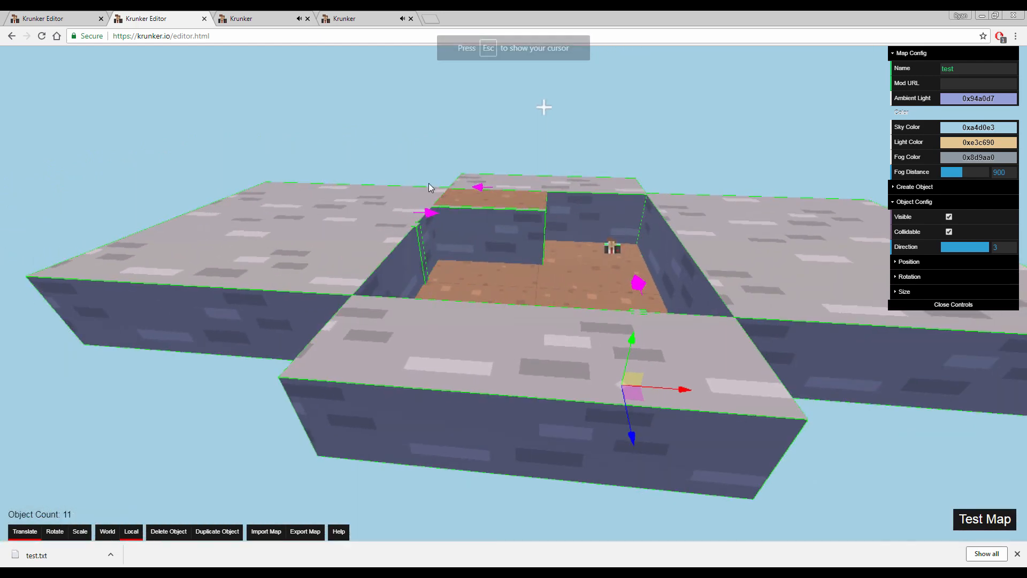
{"action": "left_click", "coordinate": [381, 210]}
{"action": "left_click_drag", "start_coordinate": [527, 285], "coordinate": [778, 320]}
{"action": "key", "text": "r"}
{"action": "key", "text": "w"}
{"action": "right_click_drag", "start_coordinate": [778, 320], "coordinate": [777, 324]}
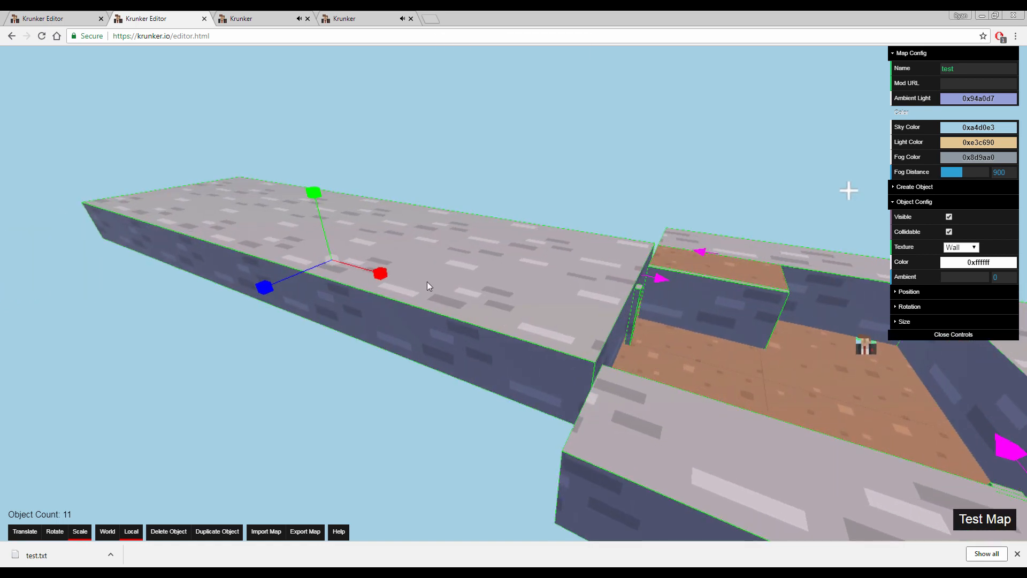
{"action": "left_click_drag", "start_coordinate": [380, 272], "coordinate": [384, 275]}
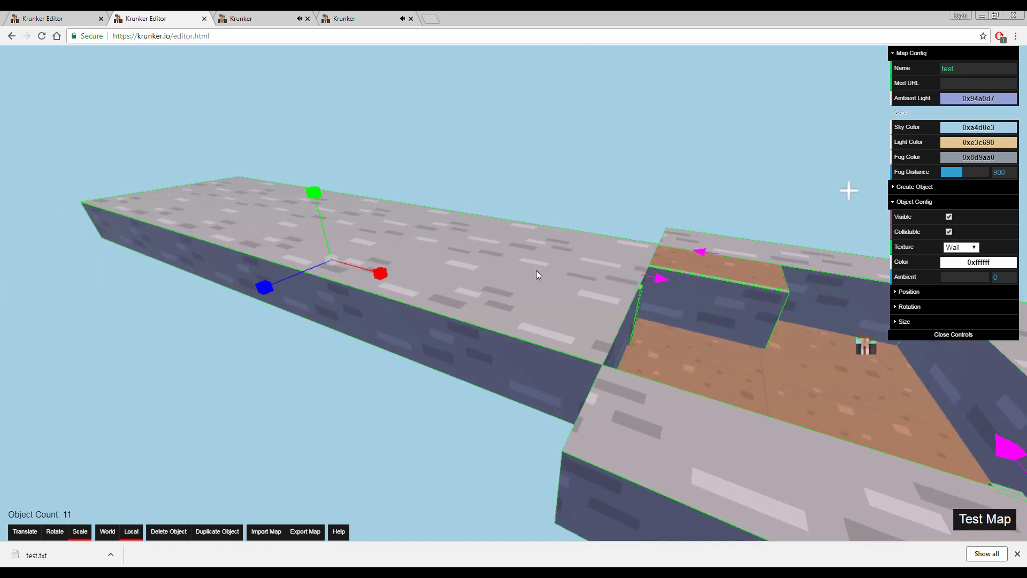
Duplicate the far end wall behind the ramp and move the copy on top of the enlarged wall
{"action": "left_click", "coordinate": [713, 305]}
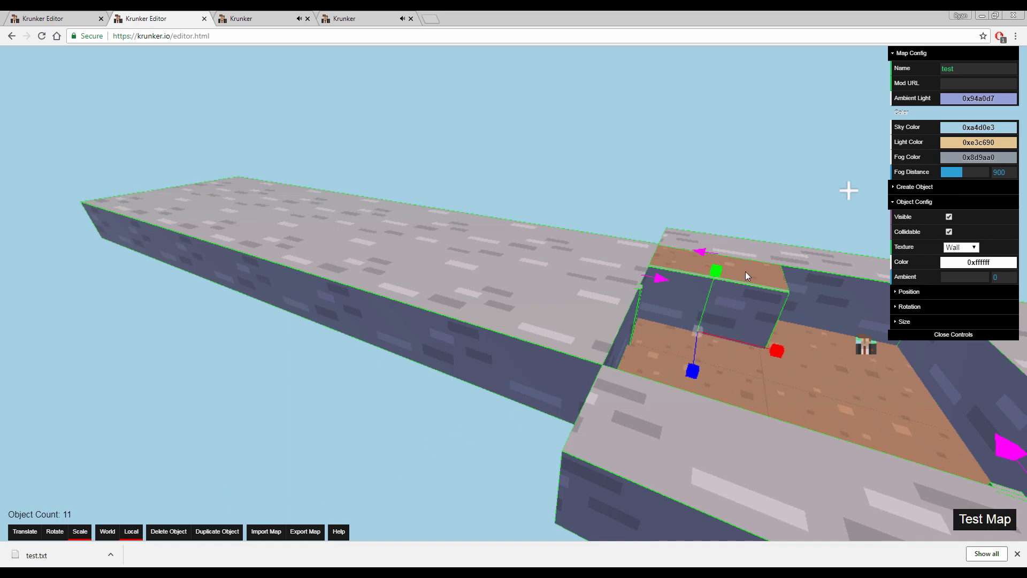
{"action": "left_click", "coordinate": [669, 436]}
{"action": "right_click_drag", "start_coordinate": [669, 436], "coordinate": [669, 385]}
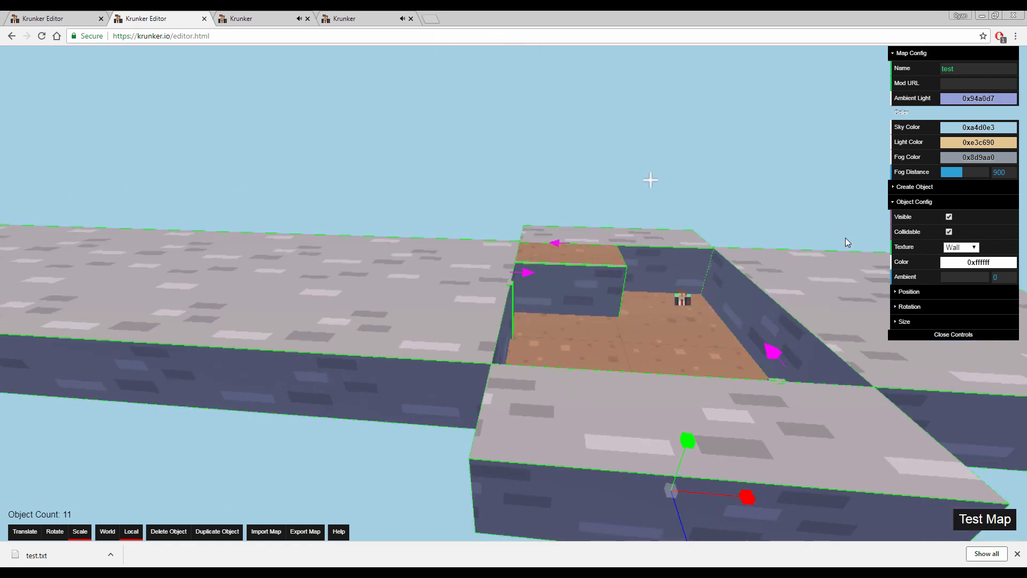
{"action": "left_click", "coordinate": [755, 304]}
{"action": "left_click", "coordinate": [558, 316]}
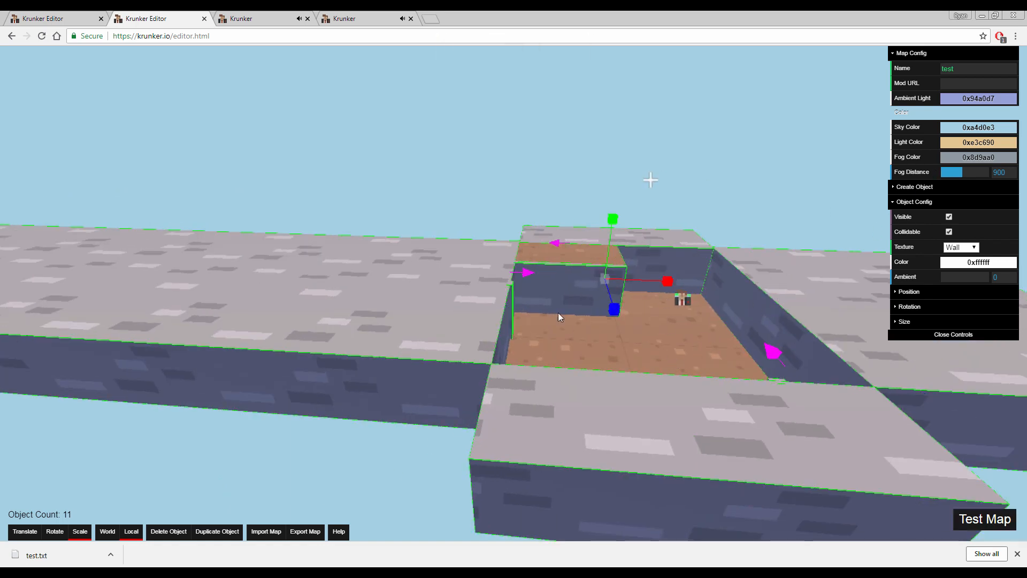
{"action": "left_click", "coordinate": [226, 531]}
{"action": "left_click_drag", "start_coordinate": [599, 275], "coordinate": [359, 205]}
{"action": "key", "text": "r"}
{"action": "key", "text": "w"}
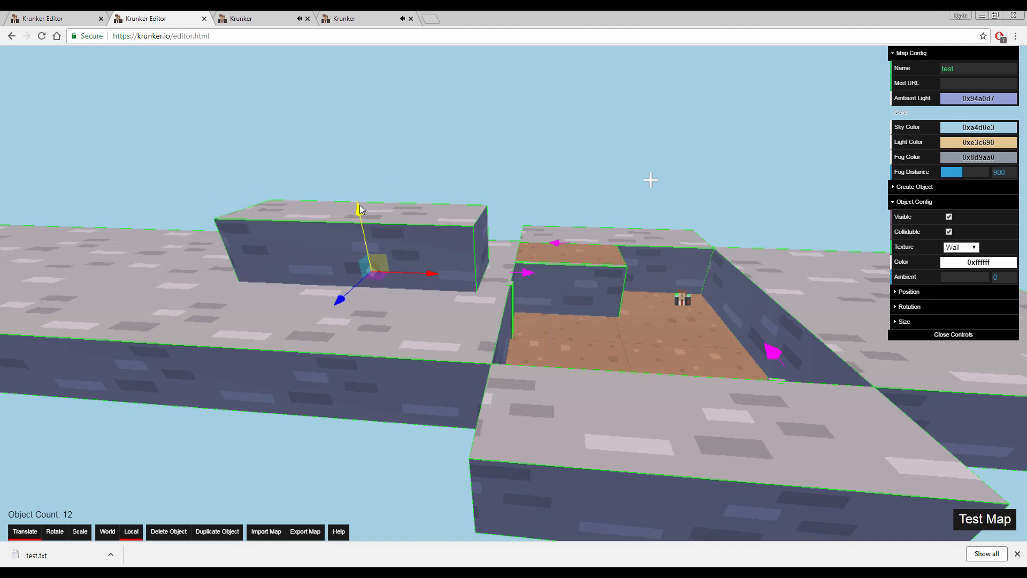
Scale the copied block in X and Z into a narrow pillar and duplicate it into a spaced row of three on the wall
{"action": "key", "text": "r"}
{"action": "left_click_drag", "start_coordinate": [432, 268], "coordinate": [258, 266]}
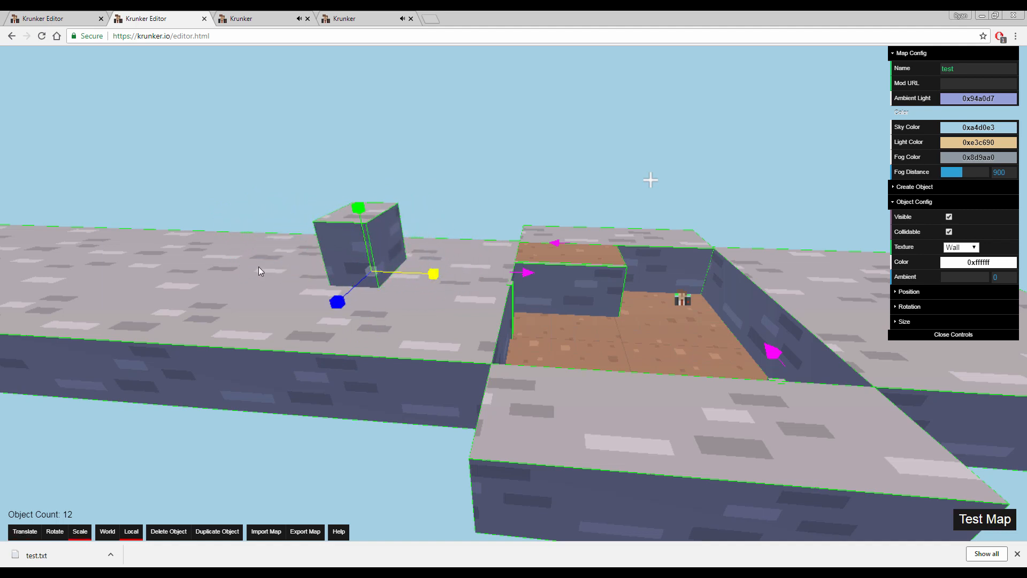
{"action": "left_click_drag", "start_coordinate": [337, 300], "coordinate": [374, 271]}
{"action": "key", "text": "w"}
{"action": "right_click_drag", "start_coordinate": [374, 270], "coordinate": [287, 396]}
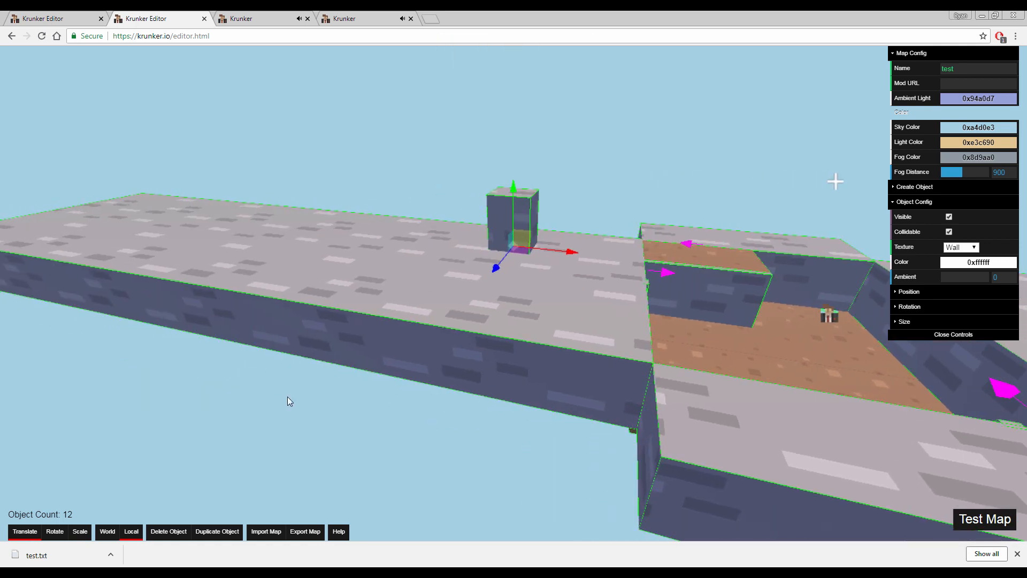
{"action": "left_click_drag", "start_coordinate": [576, 256], "coordinate": [388, 233]}
{"action": "left_click", "coordinate": [219, 529]}
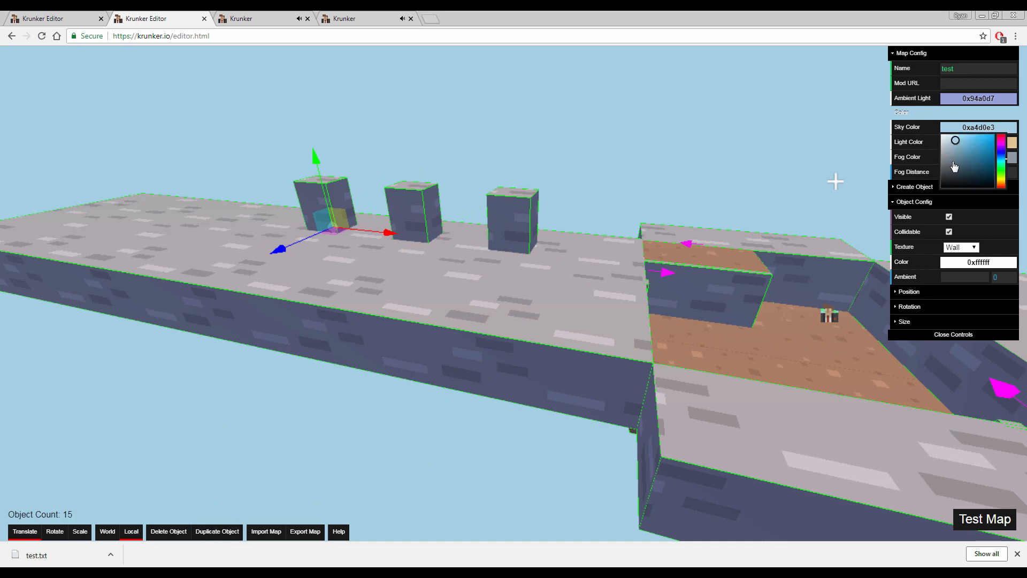
Raise the map's Fog Distance to its maximum
{"action": "left_click_drag", "start_coordinate": [963, 172], "coordinate": [990, 171]}
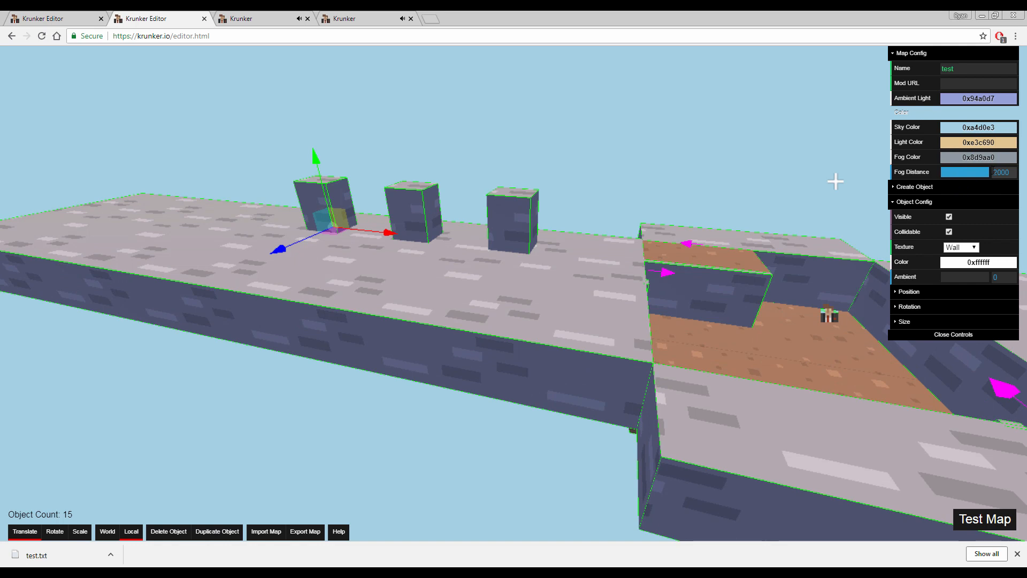
Lower the Fog Distance to 743 and extend the pillar row on the enlarged wall to five evenly spaced blocks
{"action": "left_click_drag", "start_coordinate": [990, 172], "coordinate": [959, 172]}
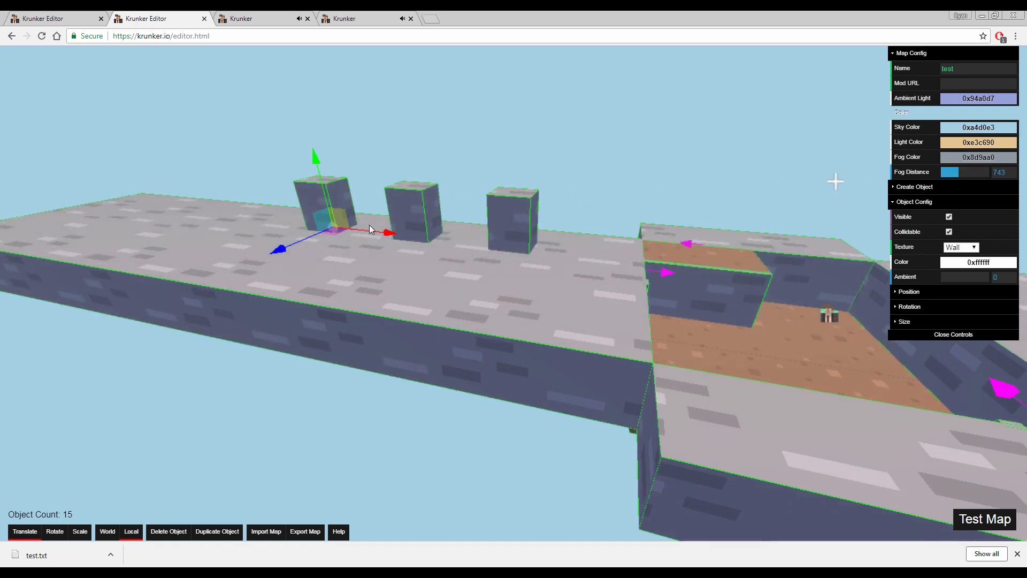
{"action": "left_click_drag", "start_coordinate": [374, 230], "coordinate": [213, 225]}
Set the Fog Color to 0x86b0c3, close to the sky colour, and the Fog Distance to 502
{"action": "left_click", "coordinate": [971, 157]}
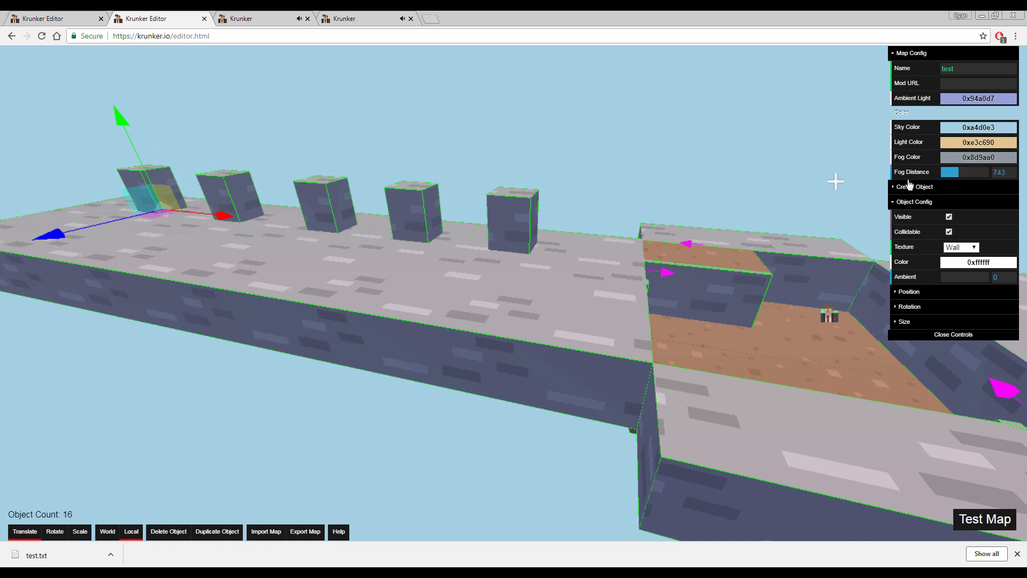
{"action": "left_click_drag", "start_coordinate": [956, 186], "coordinate": [958, 178]}
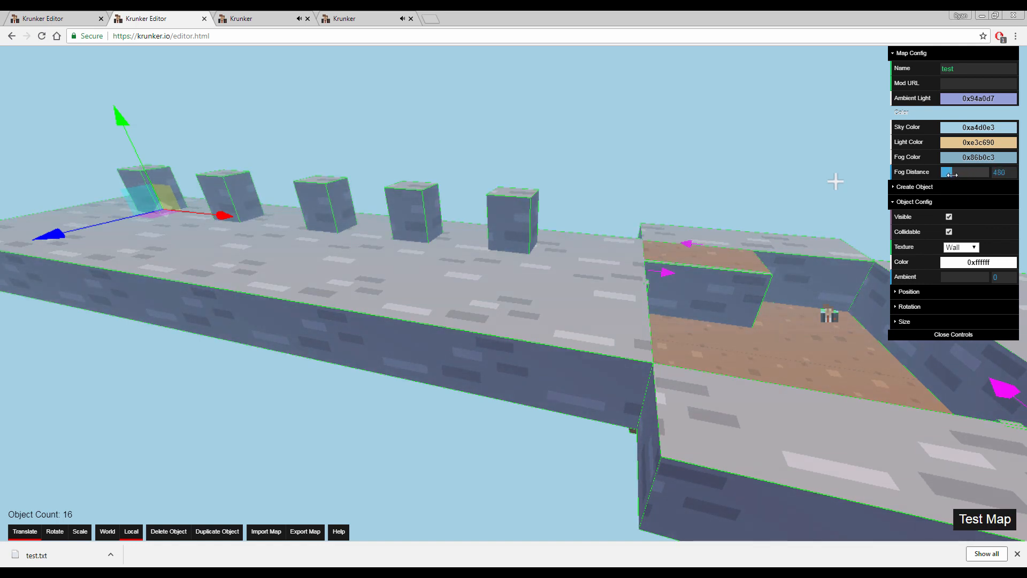
{"action": "mouse_move", "coordinate": [950, 172]}
{"action": "left_mouse_down"}
{"action": "mouse_move", "coordinate": [978, 173]}
{"action": "mouse_move", "coordinate": [953, 173]}
{"action": "left_mouse_up"}
{"action": "right_click_drag", "start_coordinate": [836, 181], "coordinate": [722, 236]}
{"action": "key", "text": "d"}
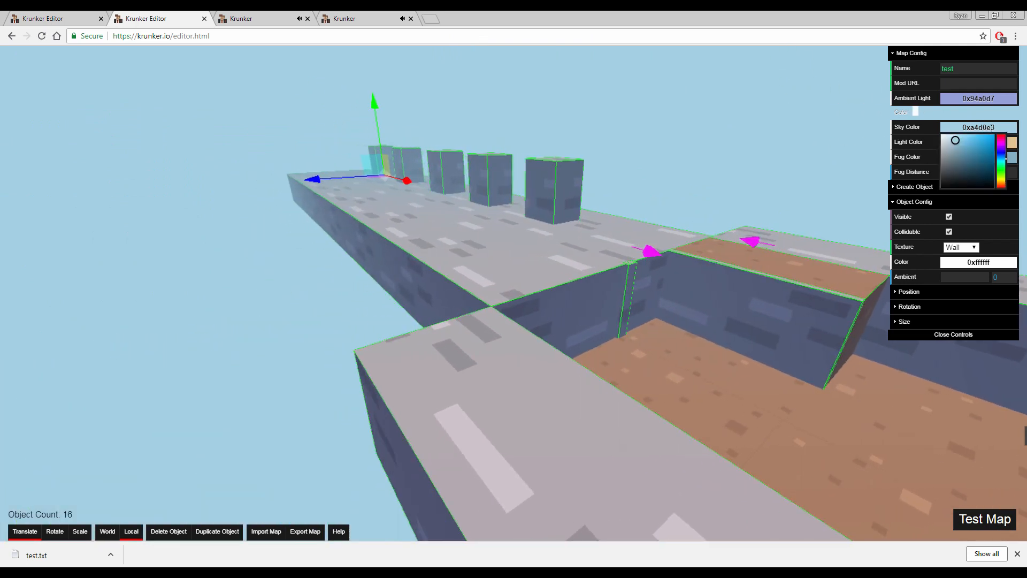
Launch a test of the map, close the two older game tabs and start playing
{"action": "left_click", "coordinate": [985, 519]}
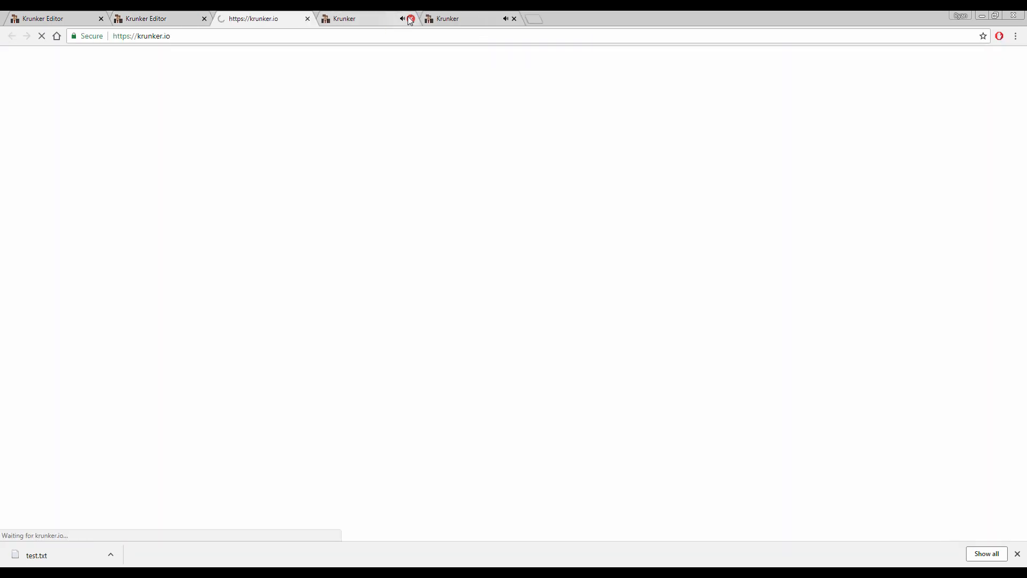
{"action": "left_click", "coordinate": [410, 19]}
{"action": "left_click", "coordinate": [410, 18]}
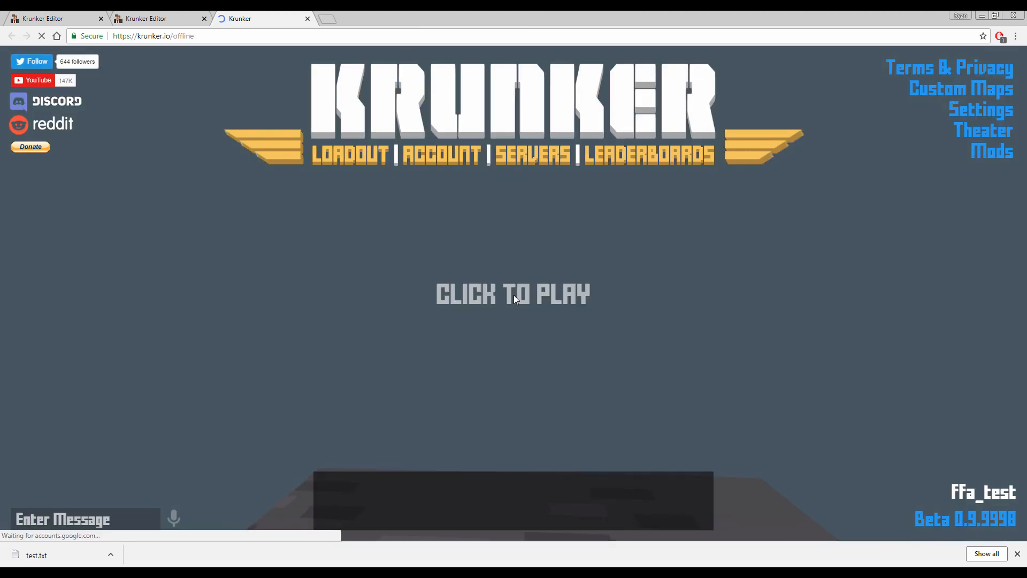
{"action": "left_click", "coordinate": [514, 294]}
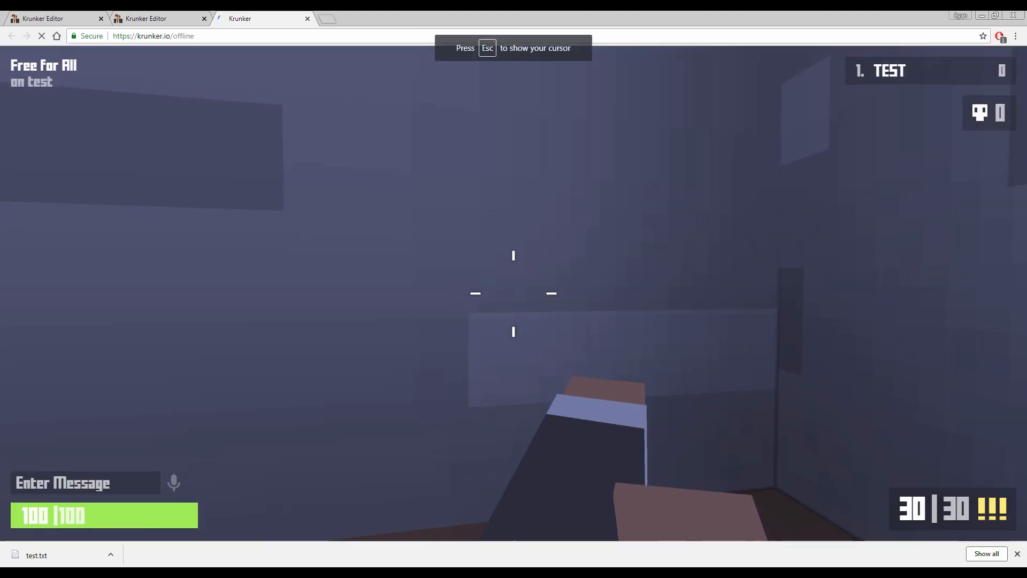
Run up the ramp and along the wall tops to examine the fog over the pillars and room, ending with play paused
{"action": "scroll", "coordinate": [514, 293], "scroll_direction": "down", "scroll_amount": 1}
{"action": "key", "text": "w"}
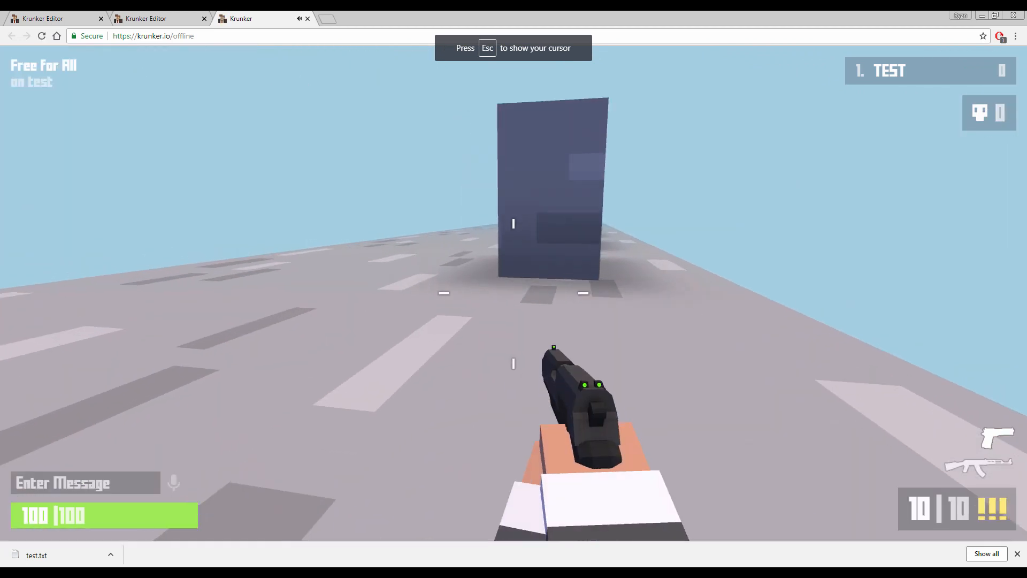
{"action": "key", "text": "w"}
{"action": "right_click", "coordinate": [514, 294]}
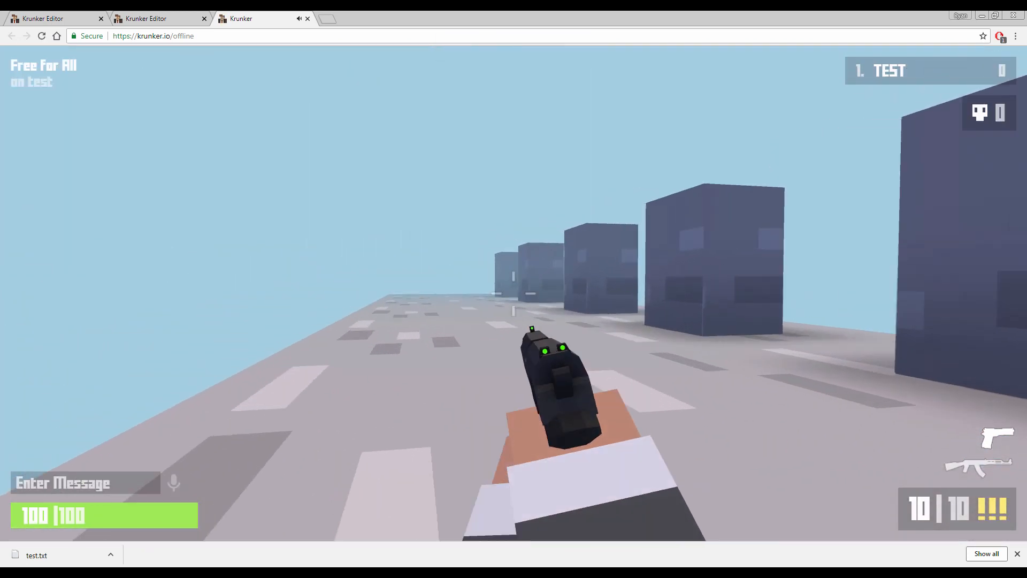
{"action": "key", "text": "w"}
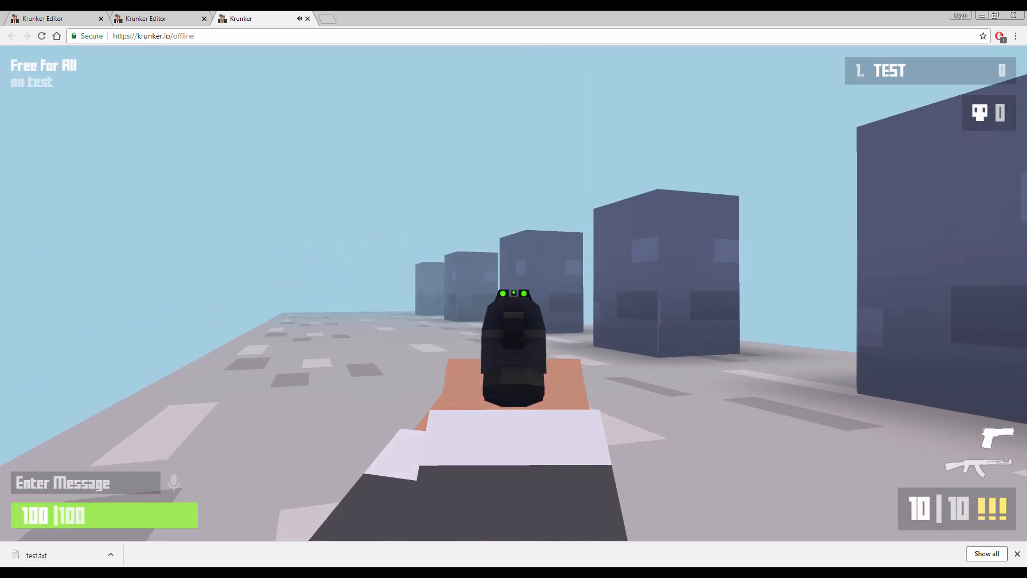
{"action": "key", "text": "w"}
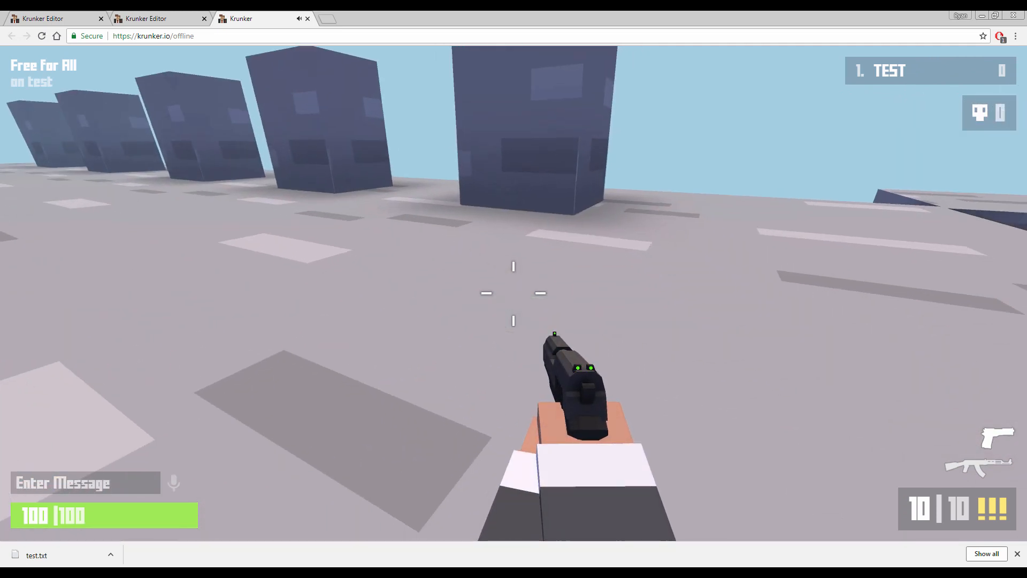
{"action": "key", "text": "w"}
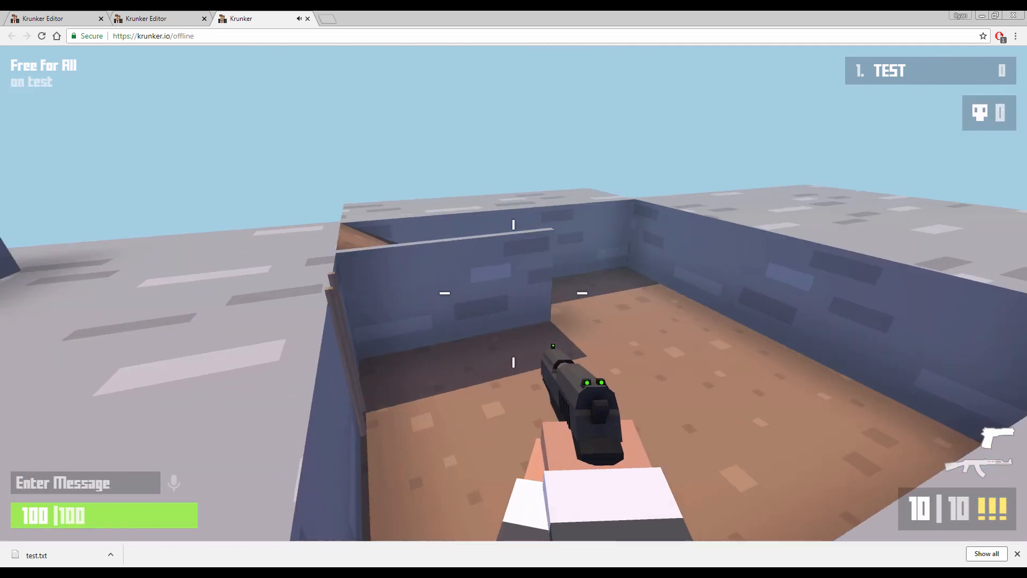
{"action": "key", "text": "w"}
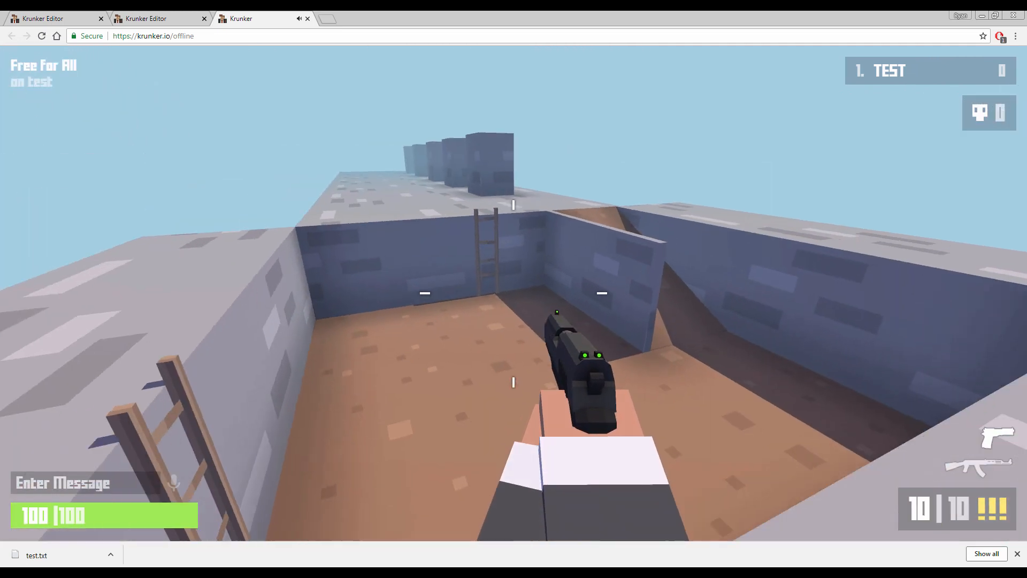
{"action": "key", "text": "Escape"}
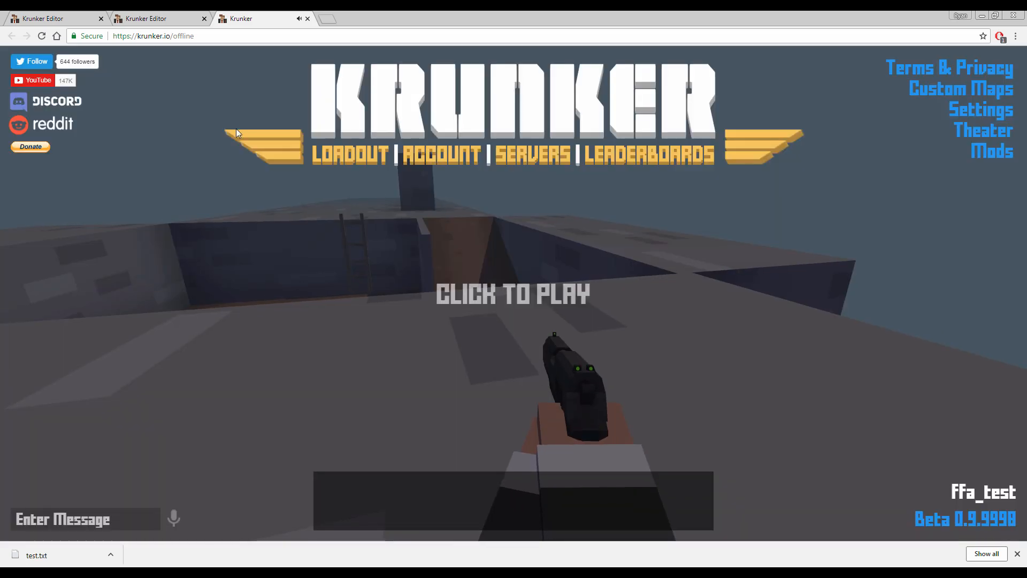
Switch back to the map editor and examine the shading of the walls around the room's corner
{"action": "left_click", "coordinate": [162, 16]}
{"action": "key", "text": "w"}
{"action": "right_click_drag", "start_coordinate": [596, 310], "coordinate": [669, 315]}
{"action": "key", "text": "d"}
{"action": "left_click", "coordinate": [428, 308]}
{"action": "right_click_drag", "start_coordinate": [547, 310], "coordinate": [386, 310]}
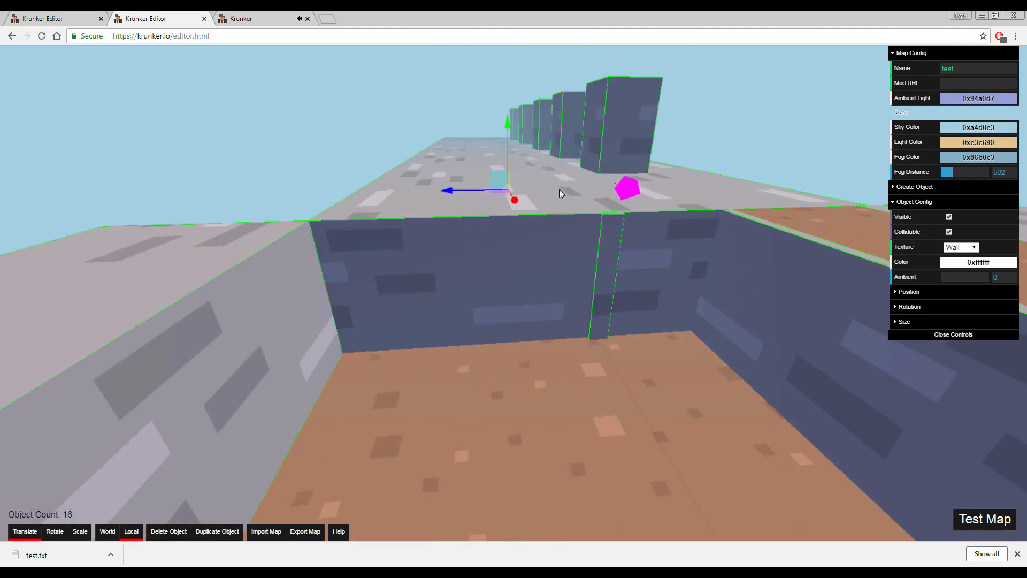
{"action": "key", "text": "w"}
{"action": "right_click_drag", "start_coordinate": [567, 313], "coordinate": [538, 313]}
{"action": "key", "text": "s"}
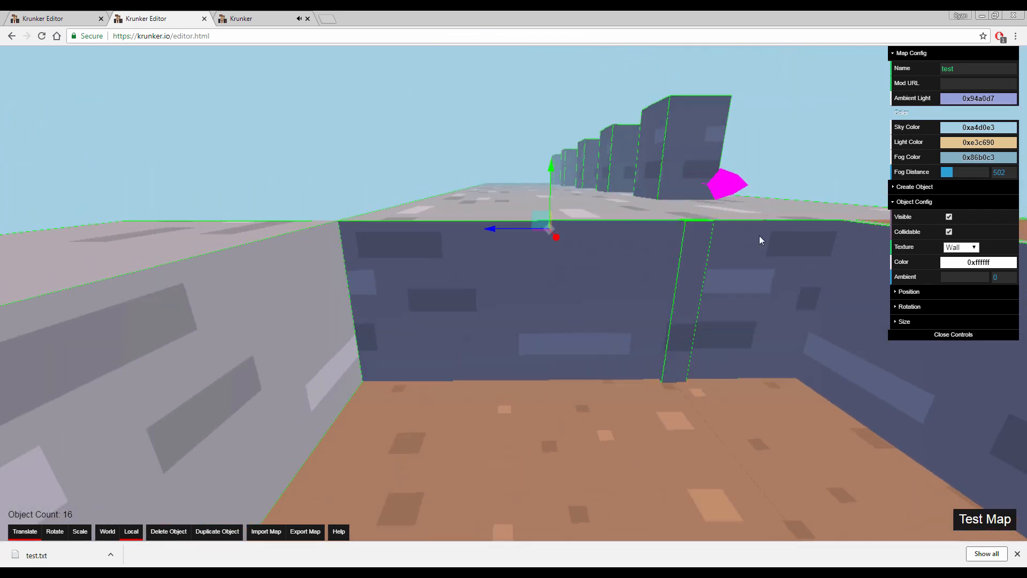
{"action": "right_click_drag", "start_coordinate": [593, 268], "coordinate": [514, 270]}
{"action": "key", "text": "d"}
Set the Ambient value of the light grey outer wall with the ladder to 0.34
{"action": "left_click", "coordinate": [290, 278]}
{"action": "right_click_drag", "start_coordinate": [290, 277], "coordinate": [59, 273]}
{"action": "key", "text": "s"}
{"action": "key", "text": "a"}
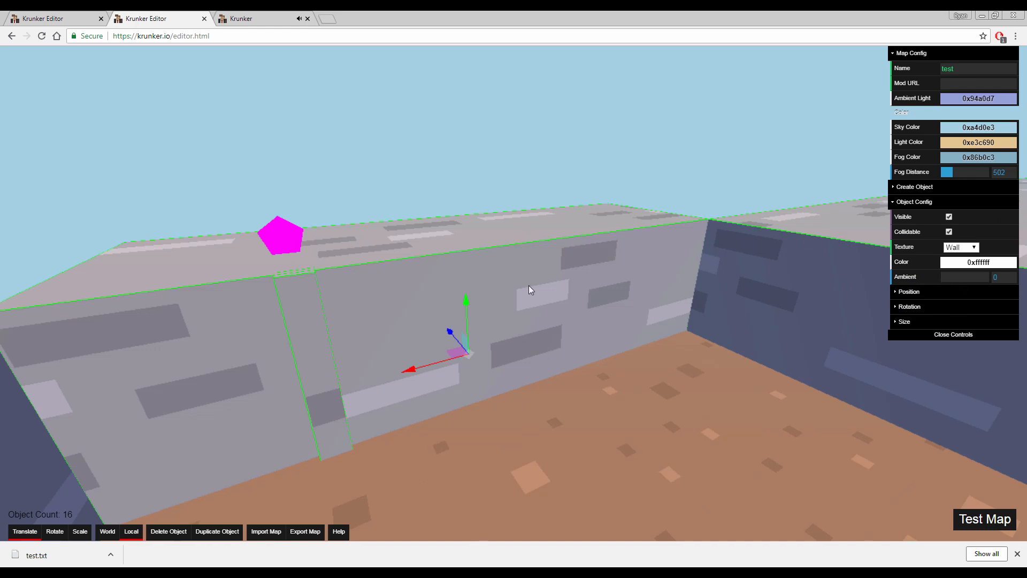
{"action": "left_click_drag", "start_coordinate": [979, 279], "coordinate": [957, 283]}
{"action": "right_click_drag", "start_coordinate": [810, 339], "coordinate": [769, 338]}
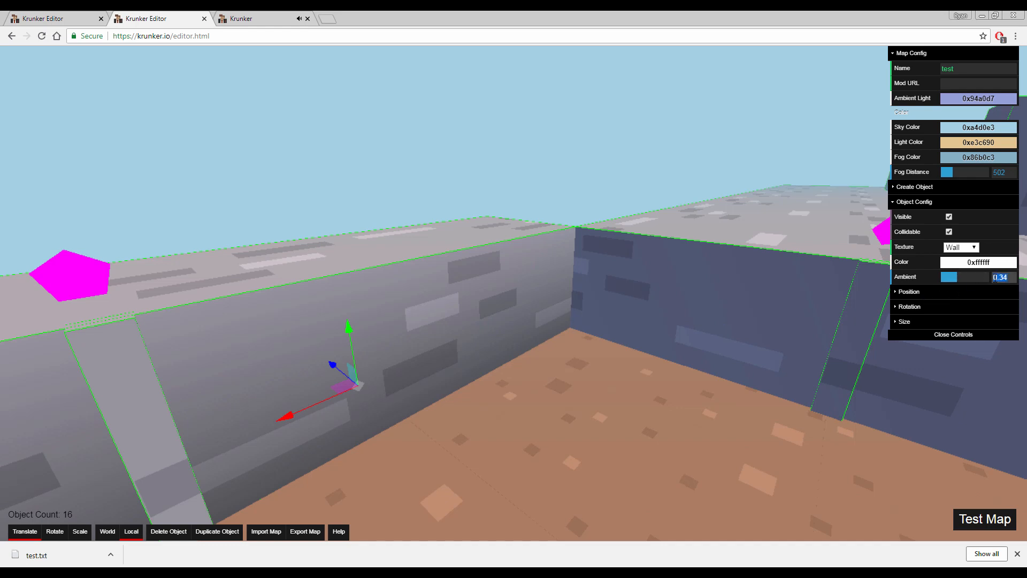
Set the Ambient value of the enlarged wall that carries the pillars to 0.5
{"action": "left_click", "coordinate": [802, 319]}
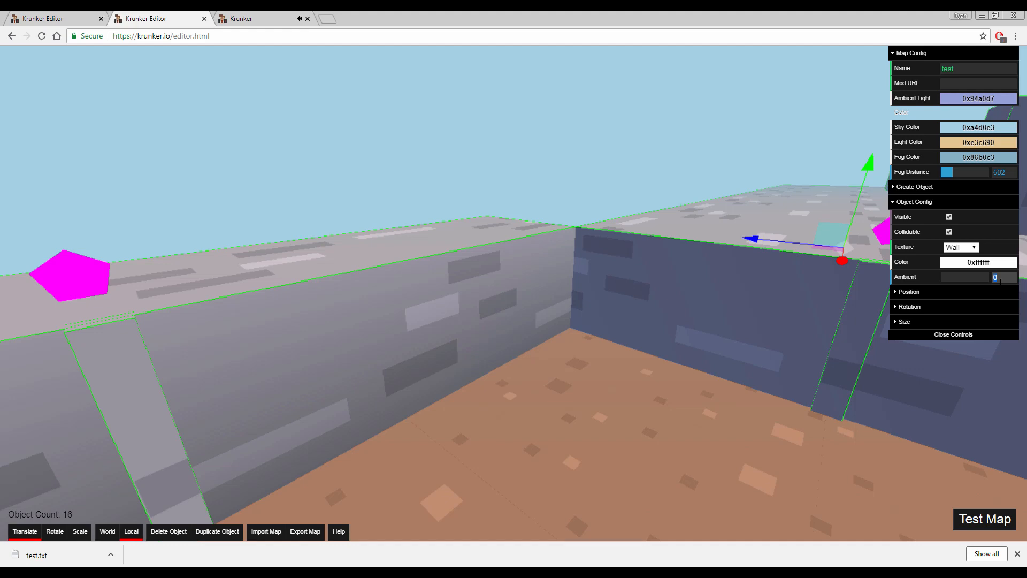
{"action": "type", "text": "0.5"}
{"action": "right_click_drag", "start_coordinate": [688, 314], "coordinate": [711, 338]}
{"action": "key", "text": "s"}
Move the outer wall beside the ramp into the room, shorten it into a block and place it against the enlarged wall
{"action": "left_click", "coordinate": [772, 341]}
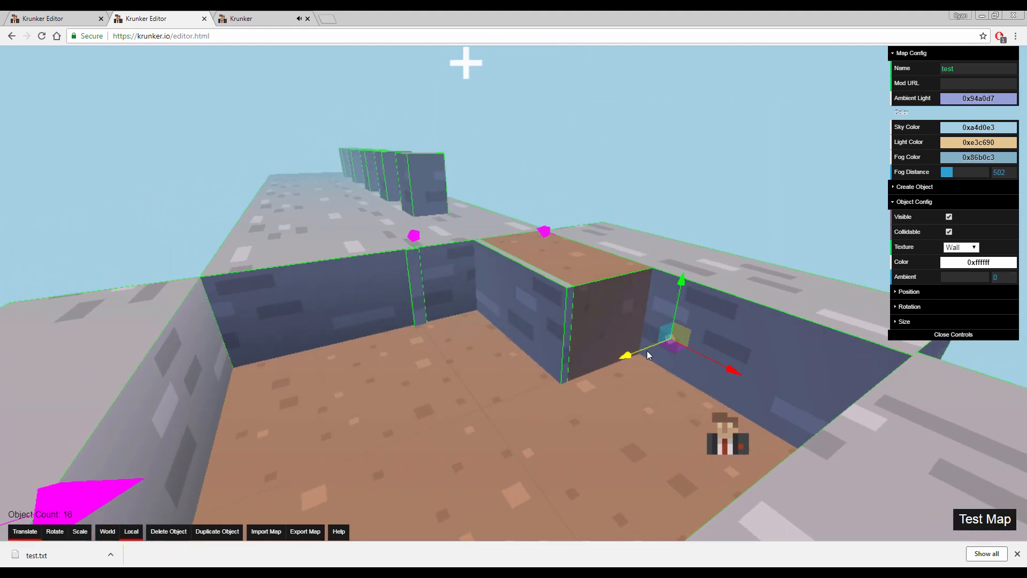
{"action": "left_click_drag", "start_coordinate": [647, 351], "coordinate": [474, 418]}
{"action": "key", "text": "3"}
{"action": "left_click_drag", "start_coordinate": [542, 441], "coordinate": [429, 309]}
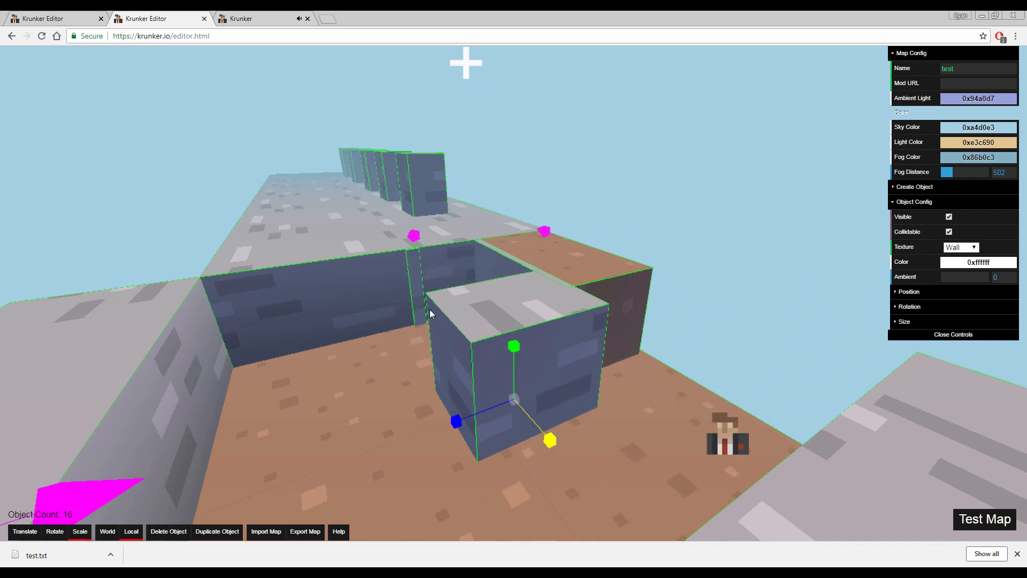
{"action": "left_click_drag", "start_coordinate": [538, 414], "coordinate": [479, 327]}
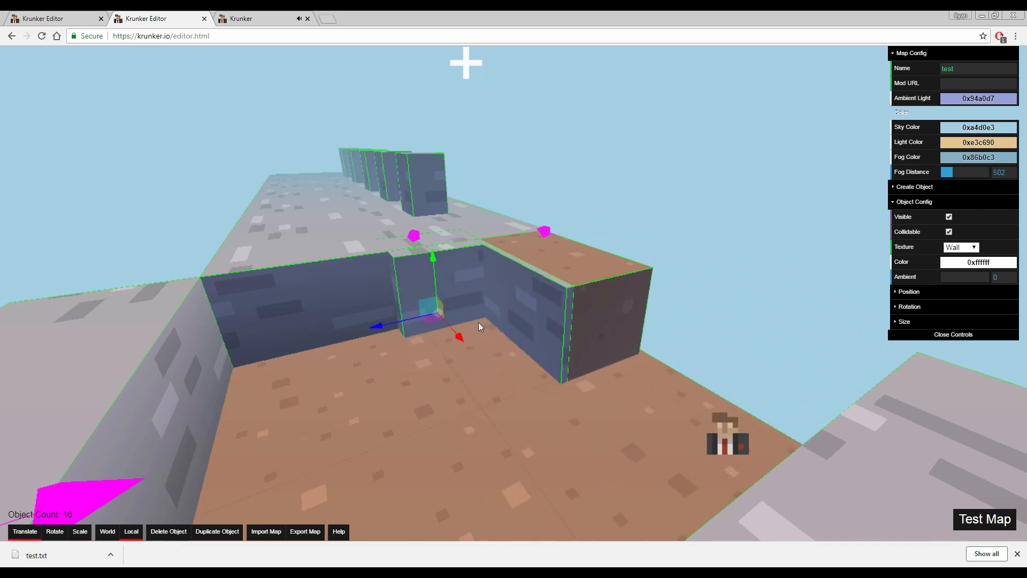
Slide the block along the enlarged wall between the ladder and the light grey wall, and reduce its height
{"action": "left_click_drag", "start_coordinate": [404, 325], "coordinate": [279, 354]}
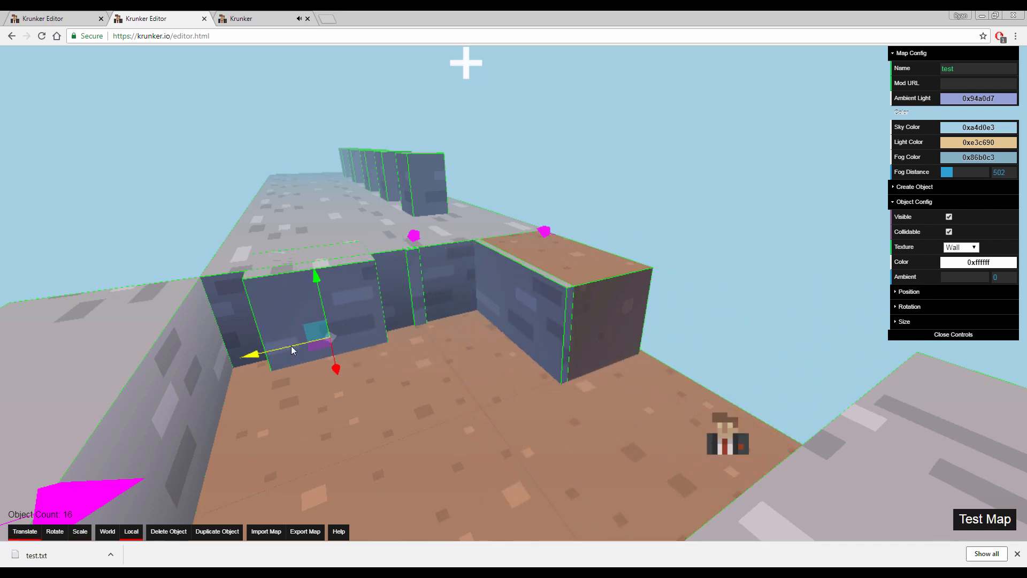
{"action": "right_click_drag", "start_coordinate": [291, 346], "coordinate": [387, 297]}
{"action": "key", "text": "3"}
{"action": "left_click_drag", "start_coordinate": [384, 273], "coordinate": [382, 292]}
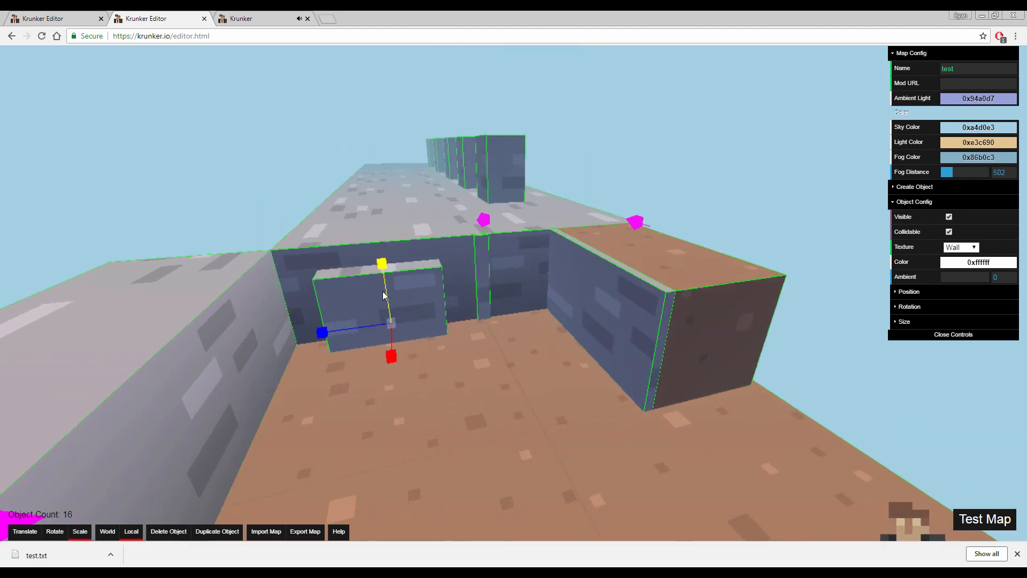
Launch a new test of the map, start playing and fire two pistol shots towards the block and ladder wall
{"action": "left_click", "coordinate": [993, 520]}
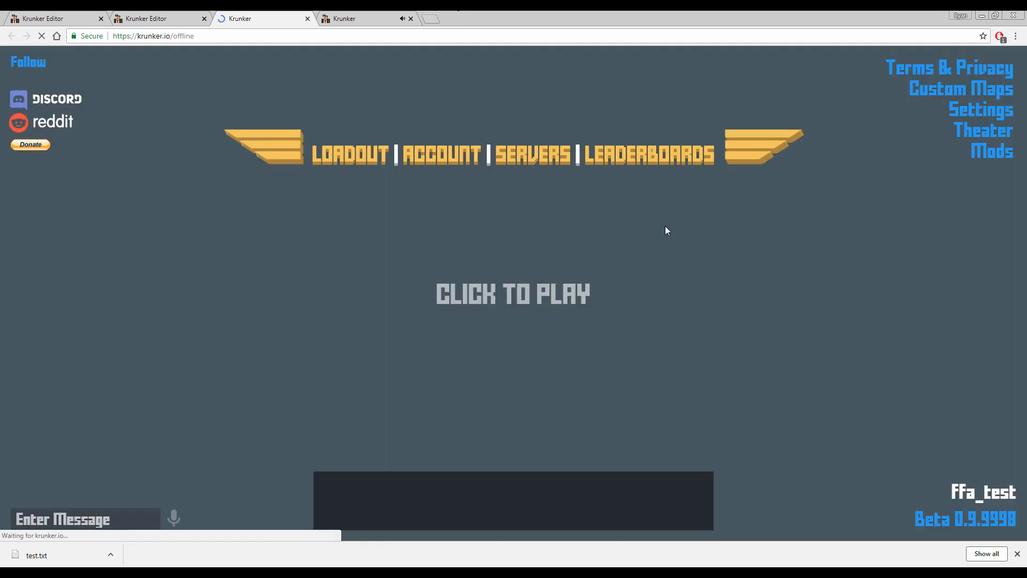
{"action": "left_click", "coordinate": [655, 303]}
{"action": "key", "text": "2"}
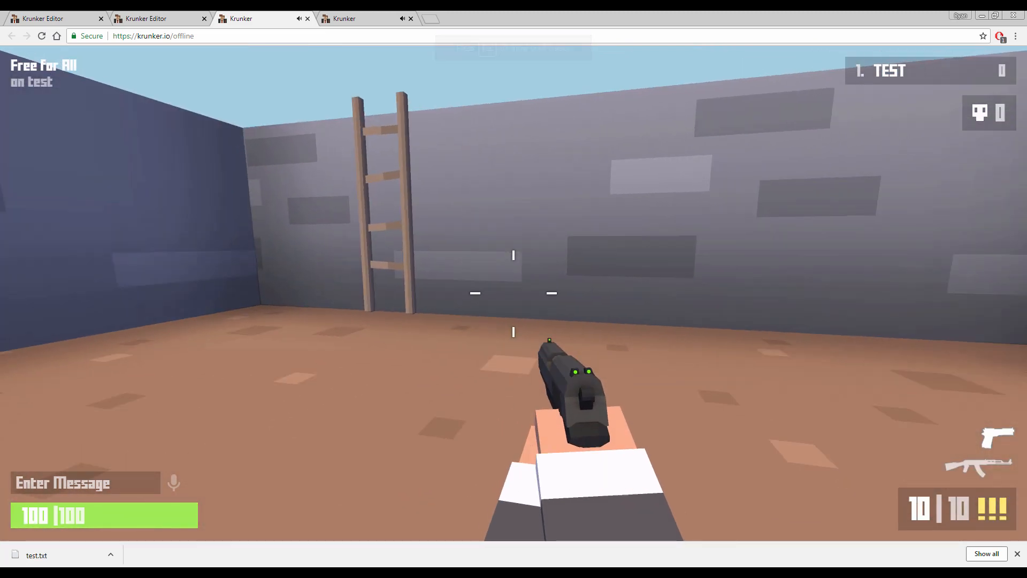
{"action": "right_click", "coordinate": [514, 293]}
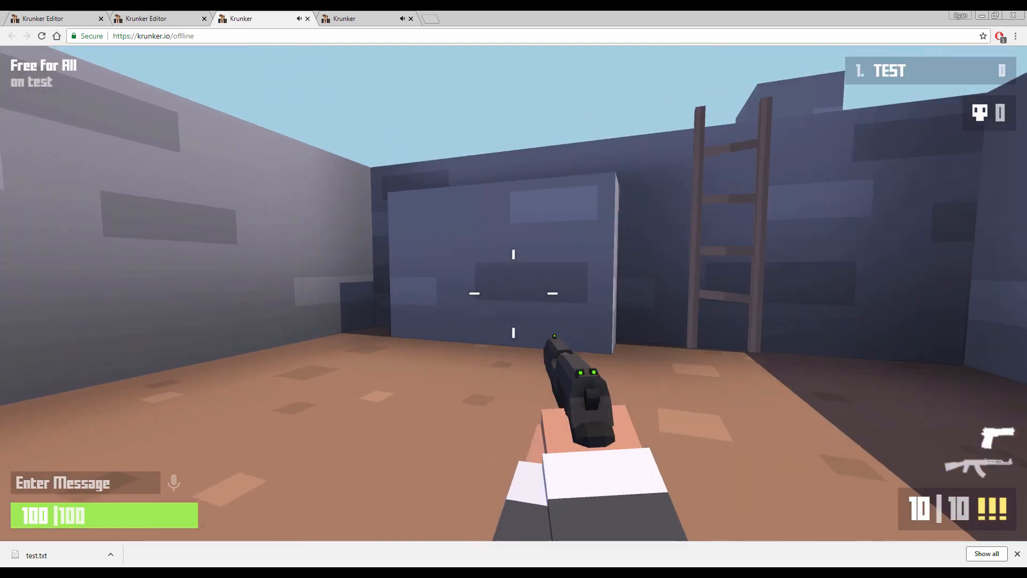
{"action": "right_click", "coordinate": [514, 294]}
{"action": "left_click", "coordinate": [514, 293]}
{"action": "left_click", "coordinate": [513, 294]}
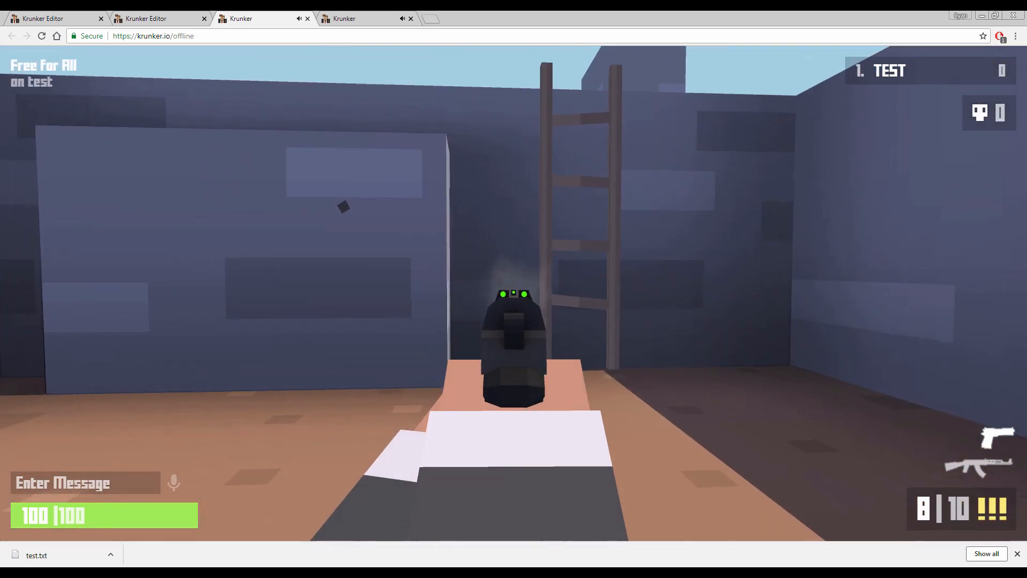
Walk around the room to examine the ambient shading on the block, ladder walls and ramp, ending with play paused
{"action": "key", "text": "s"}
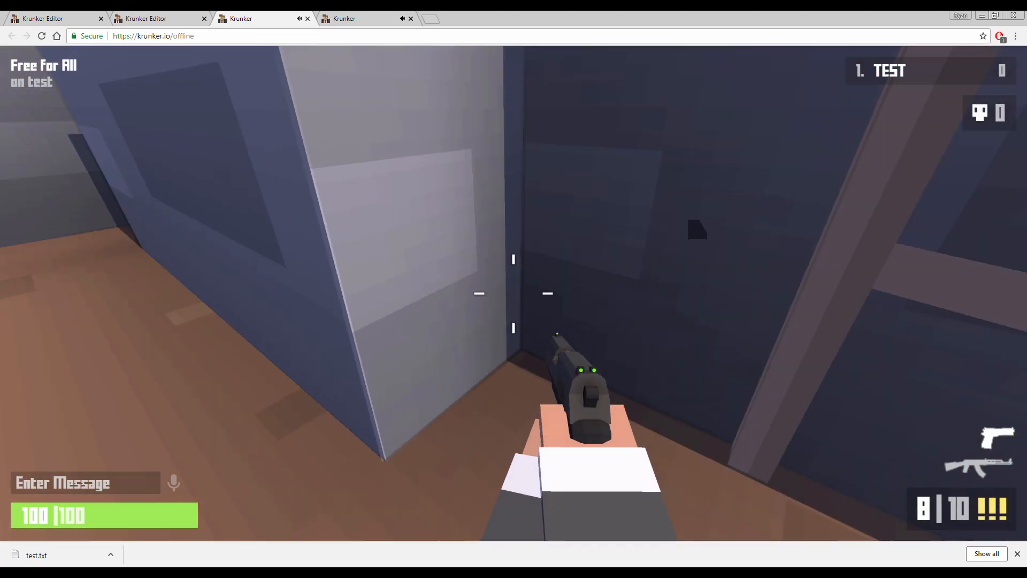
{"action": "key", "text": "a"}
{"action": "key", "text": "w"}
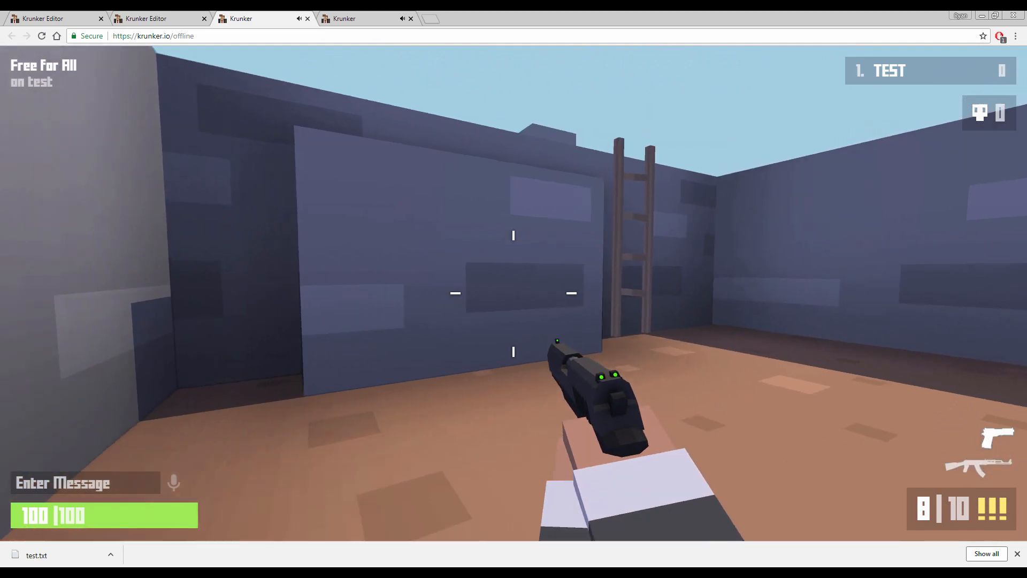
{"action": "key", "text": "a"}
{"action": "key", "text": "d"}
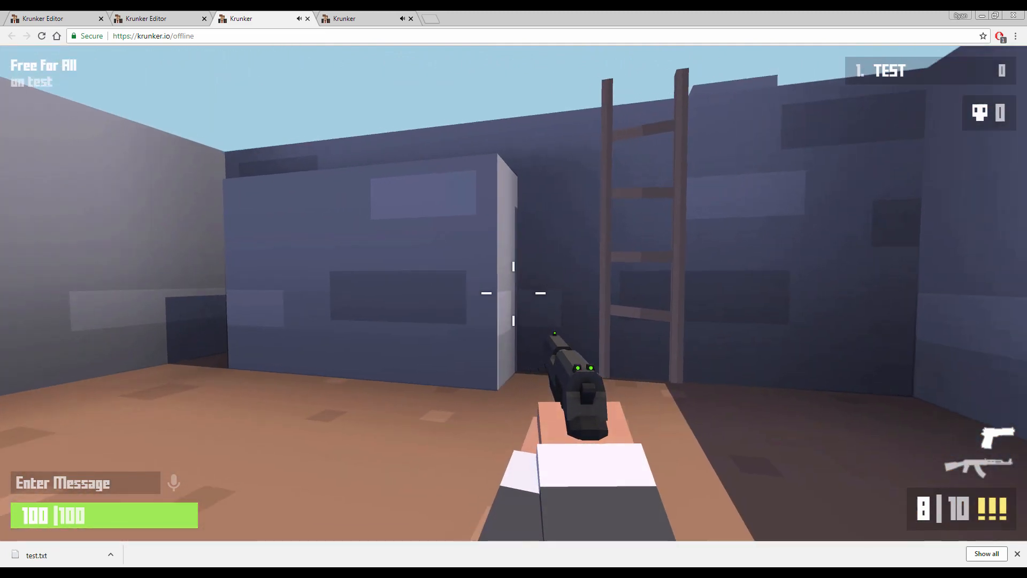
{"action": "key", "text": "s"}
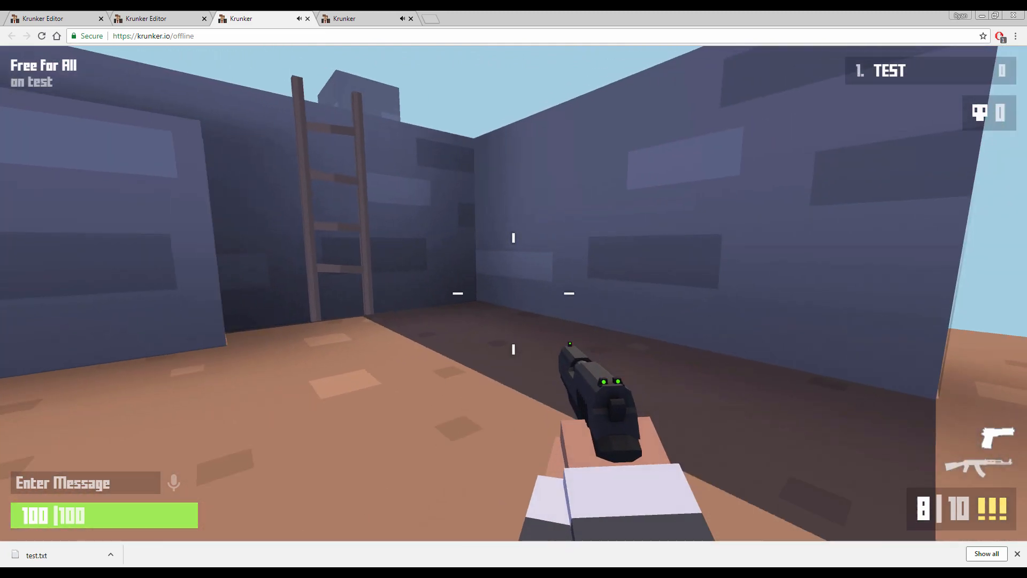
{"action": "key", "text": "w"}
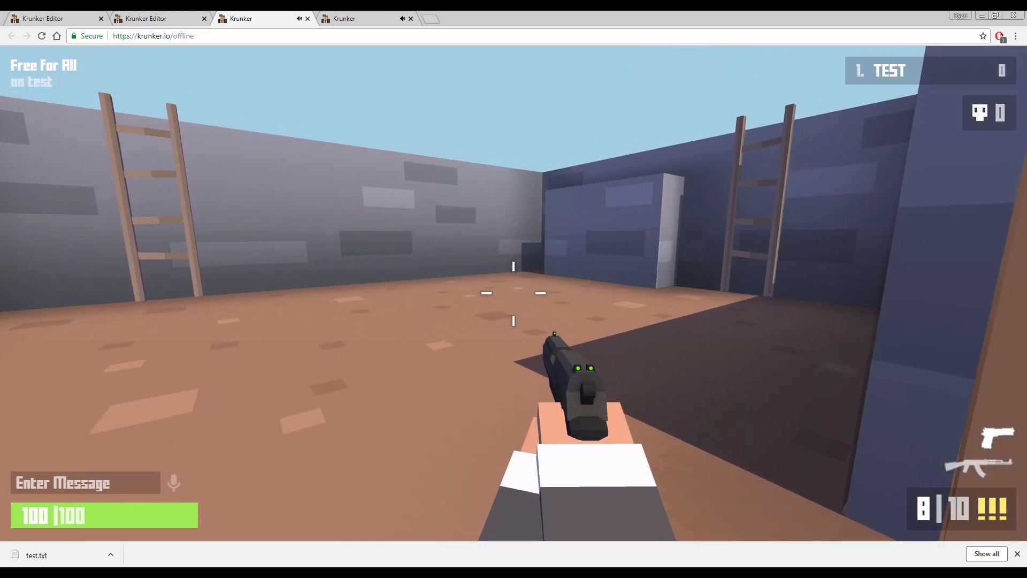
{"action": "key", "text": "a"}
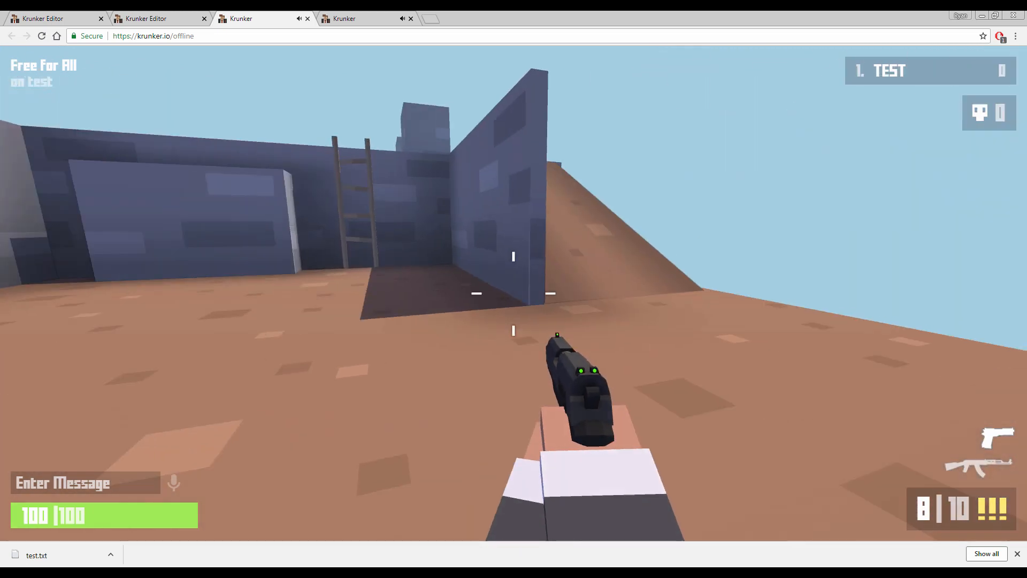
{"action": "key", "text": "Escape"}
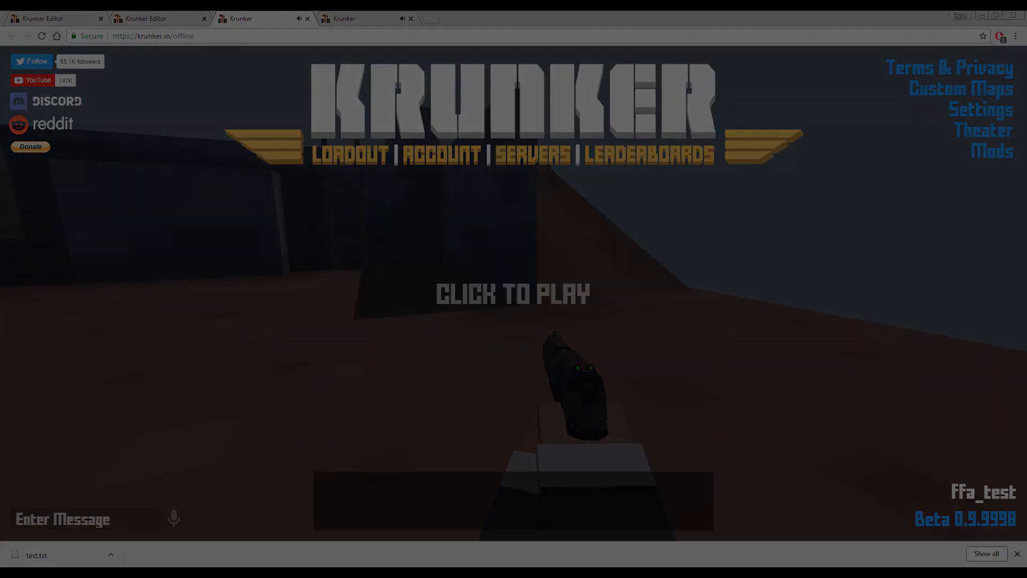